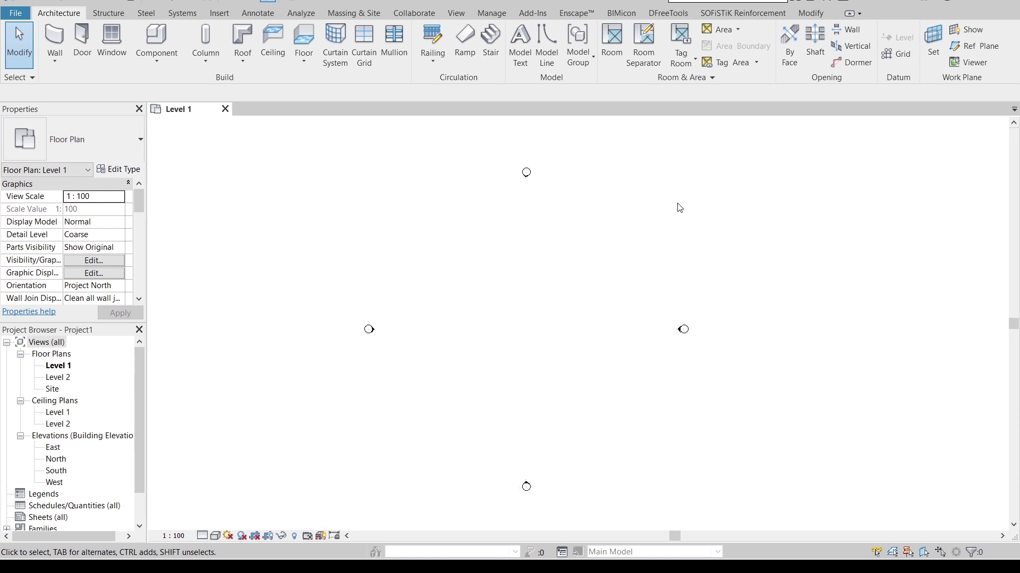
Create a new family from the Metric Curtain Panel Pattern Based.rft template in the English family templates folder.
{"action": "left_click", "coordinate": [13, 15]}
{"action": "mouse_move", "coordinate": [14, 63]}
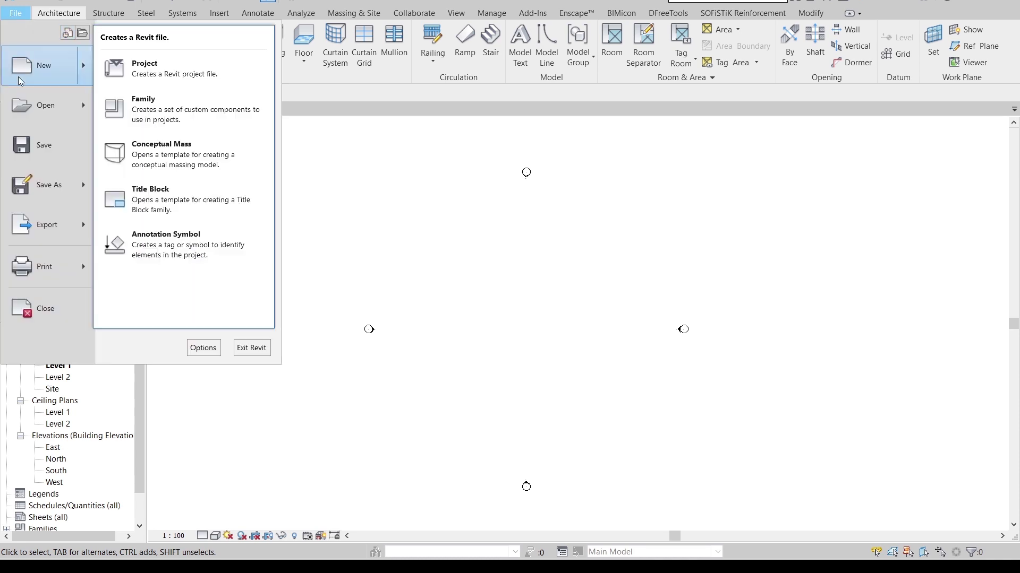
{"action": "left_click", "coordinate": [130, 104]}
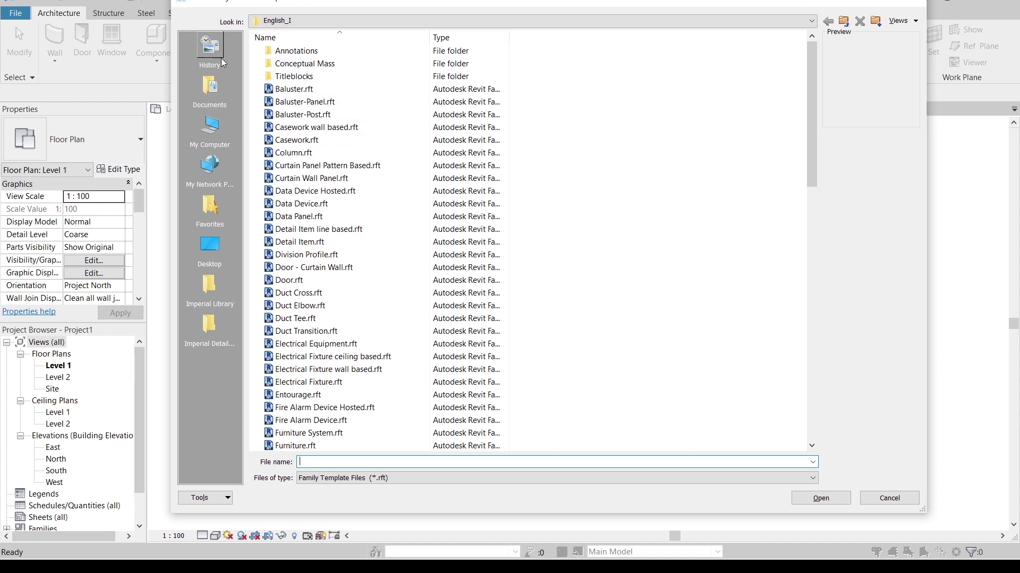
{"action": "left_click", "coordinate": [374, 21]}
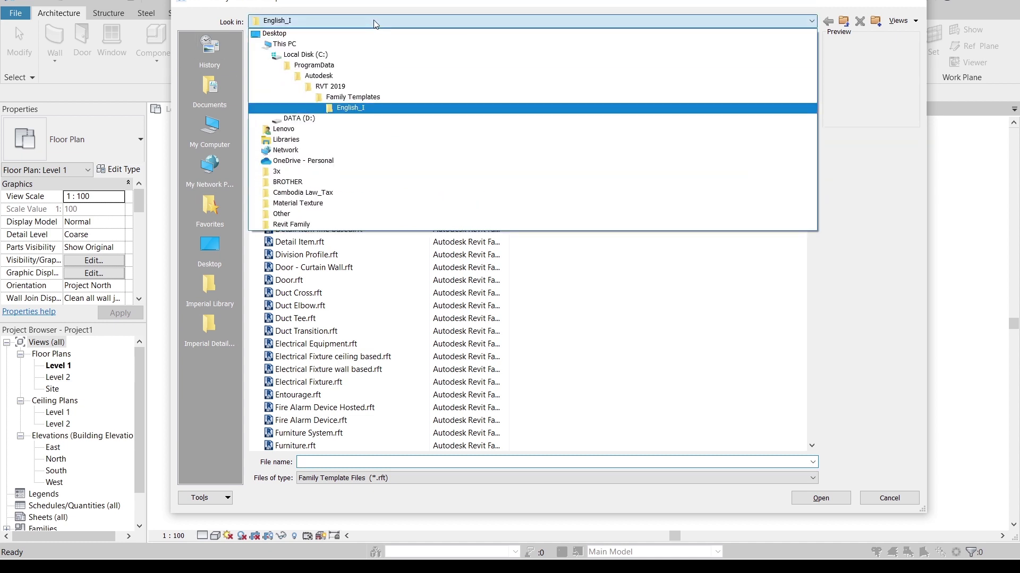
{"action": "left_click", "coordinate": [375, 98]}
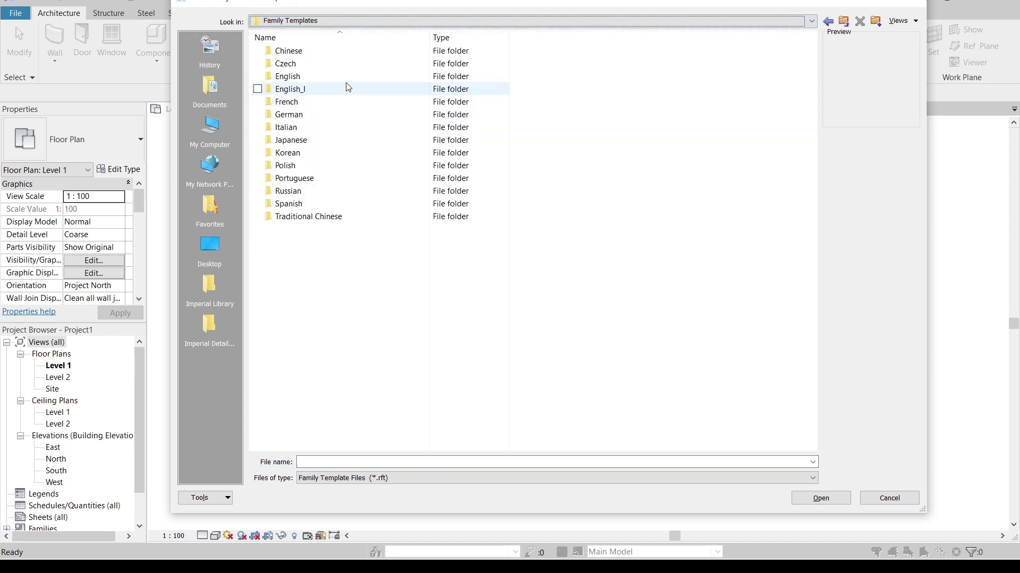
{"action": "double_click", "coordinate": [329, 76]}
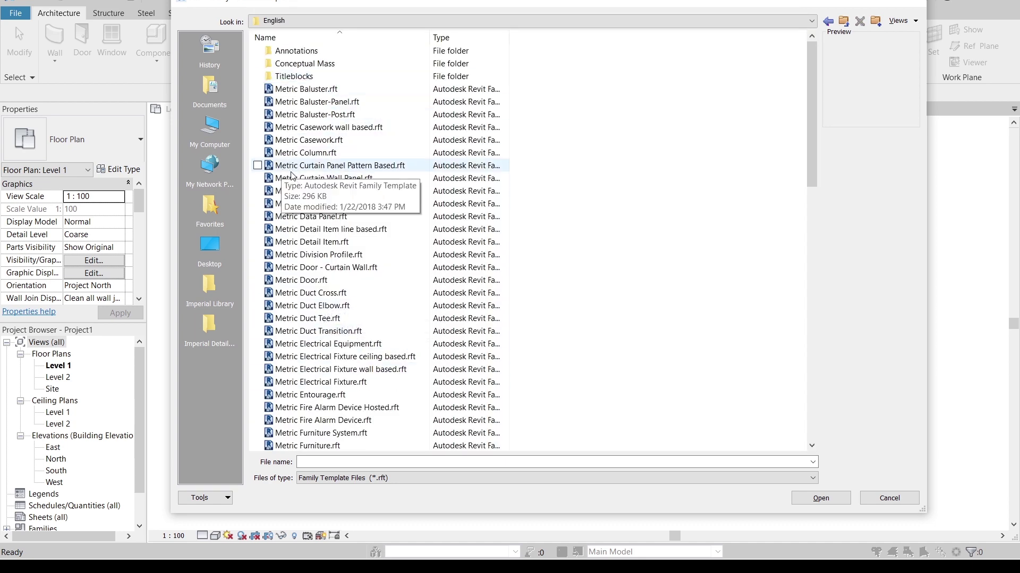
{"action": "left_click", "coordinate": [411, 167]}
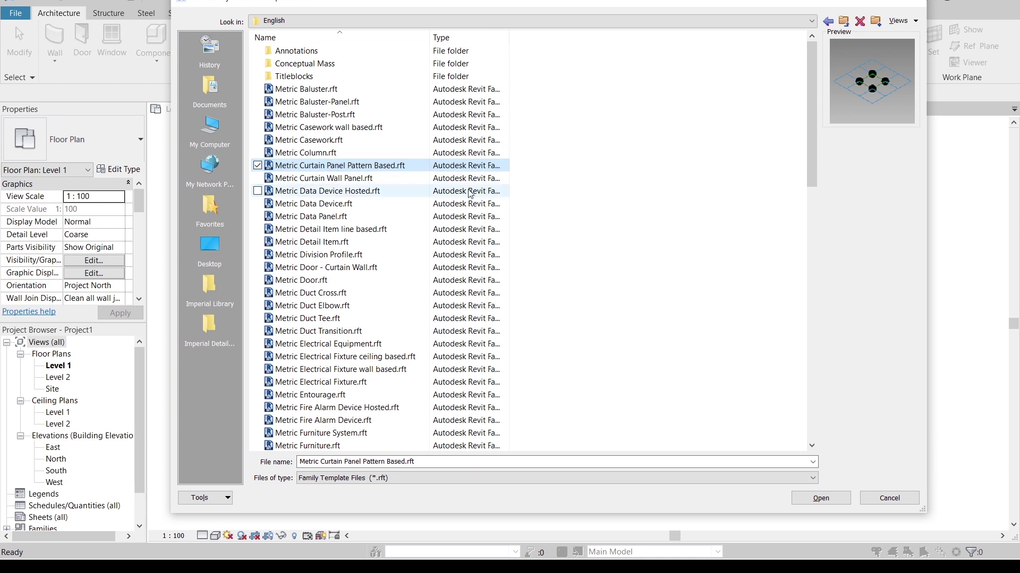
{"action": "left_click", "coordinate": [813, 501]}
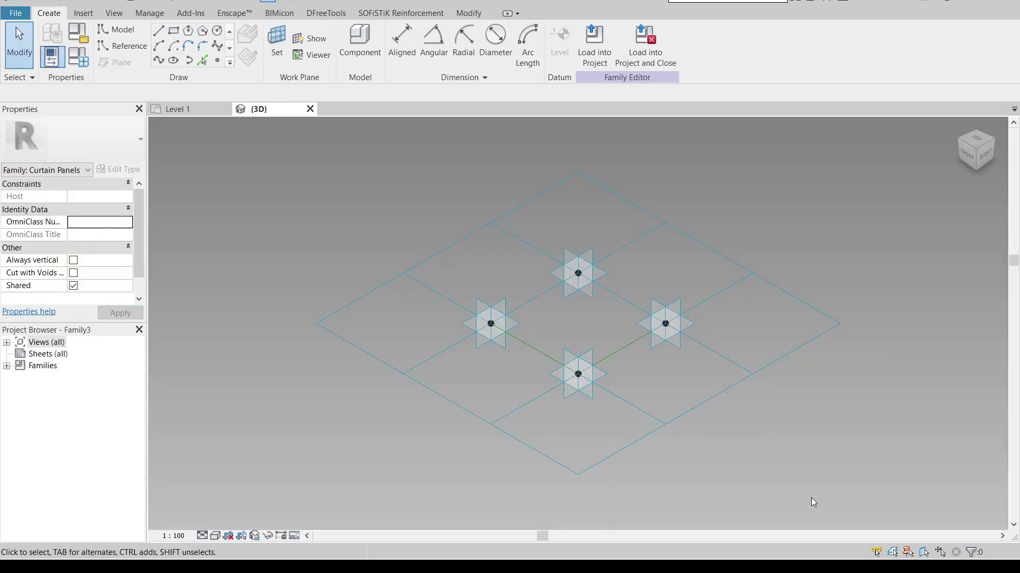
Set the tile pattern grid's horizontal spacing to 400 and its vertical spacing to 200.
{"action": "left_click", "coordinate": [470, 235]}
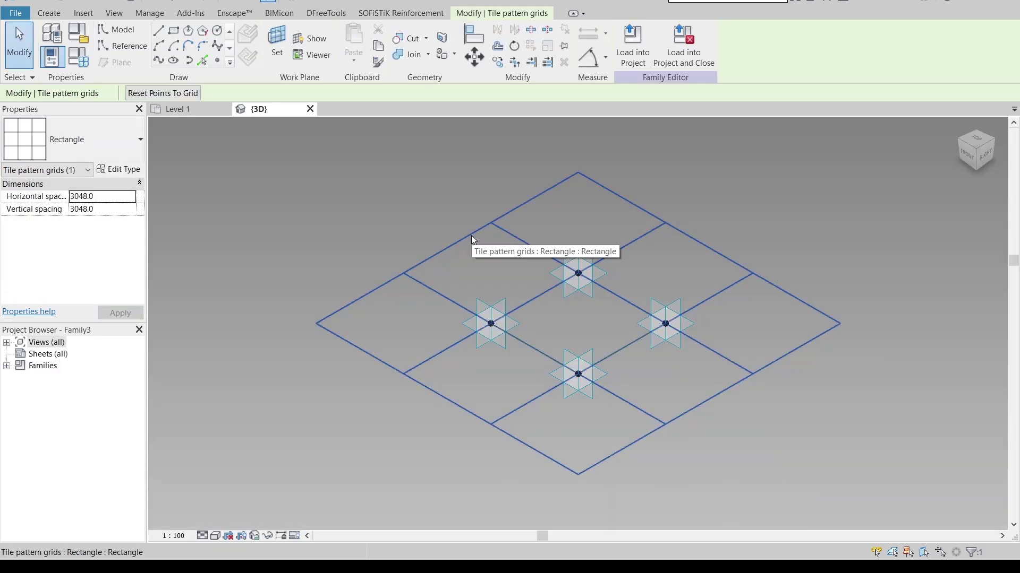
{"action": "left_click", "coordinate": [108, 198]}
{"action": "type", "text": "400"}
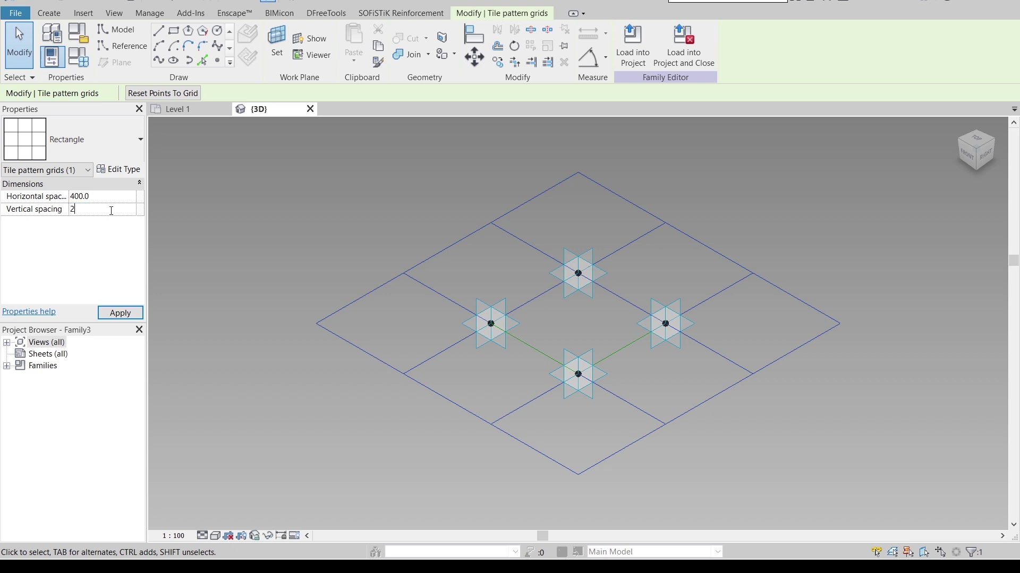
{"action": "left_click", "coordinate": [120, 312]}
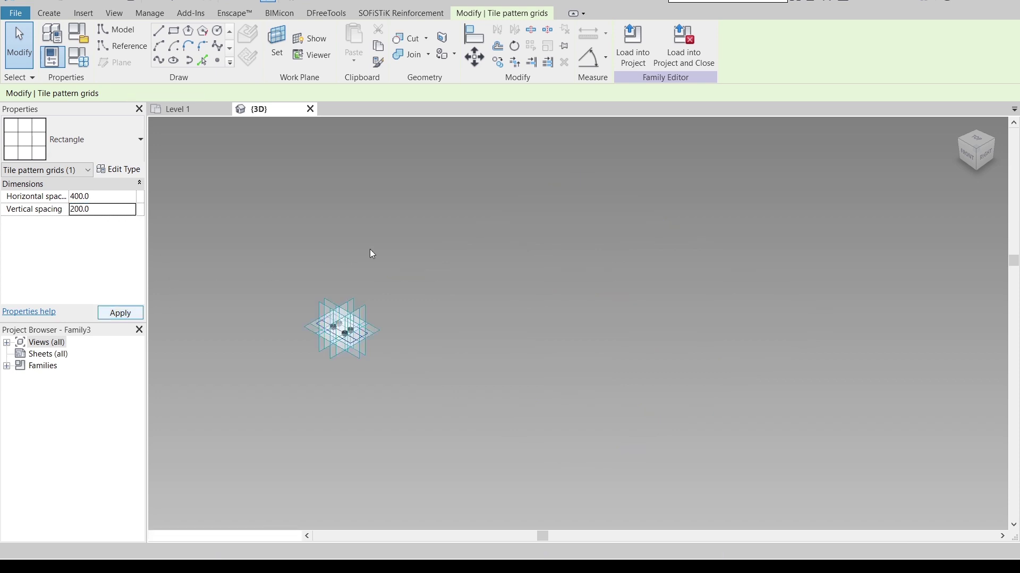
{"action": "left_click", "coordinate": [370, 250]}
Place a reference point at the midpoint of each of the two short reference lines of the central panel.
{"action": "scroll", "coordinate": [358, 329], "scroll_direction": "up", "scroll_amount": 4}
{"action": "scroll", "coordinate": [409, 340], "scroll_direction": "up", "scroll_amount": 6}
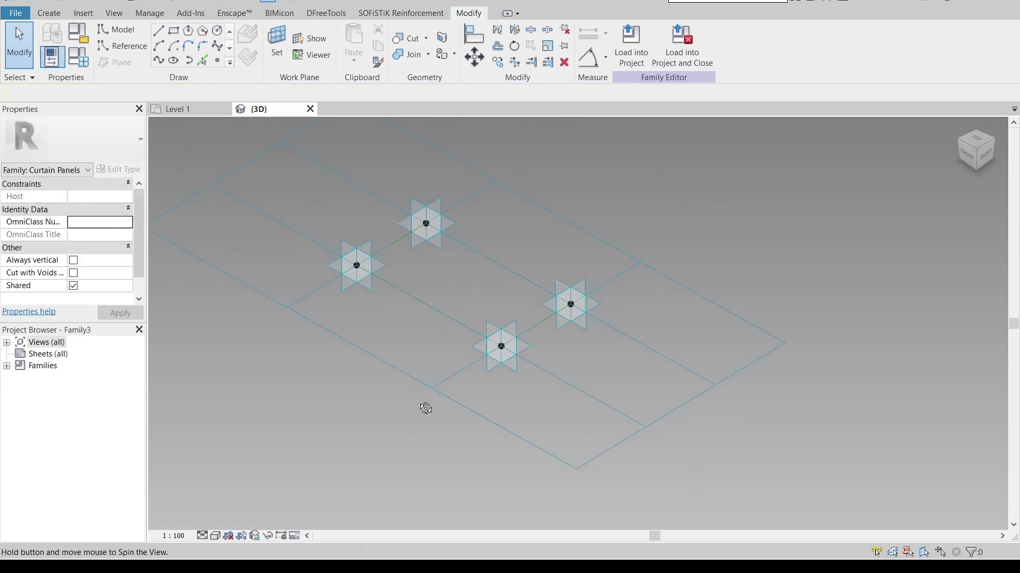
{"action": "middle_click_drag", "start_coordinate": [556, 273], "coordinate": [571, 331]}
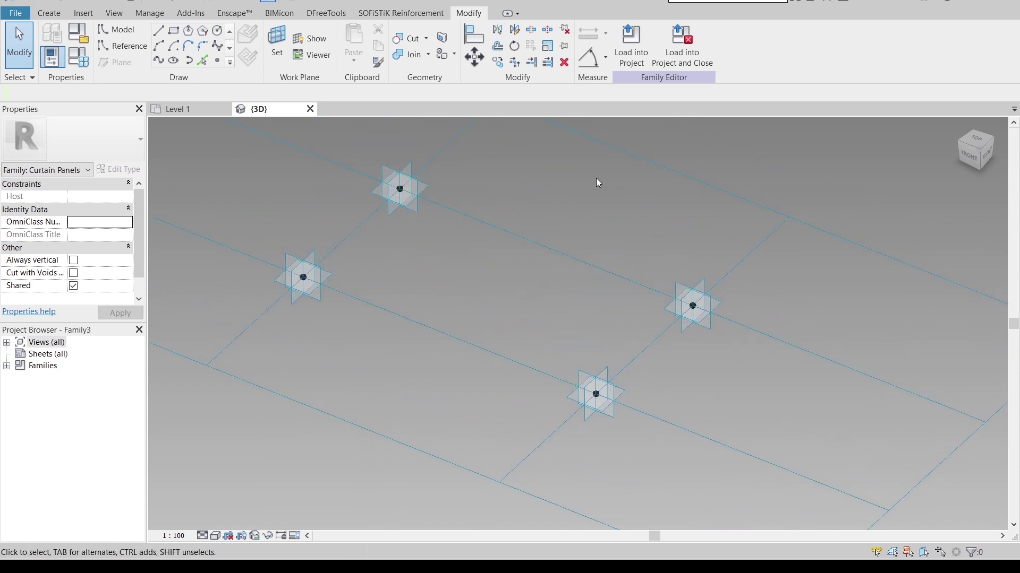
{"action": "left_click", "coordinate": [221, 64]}
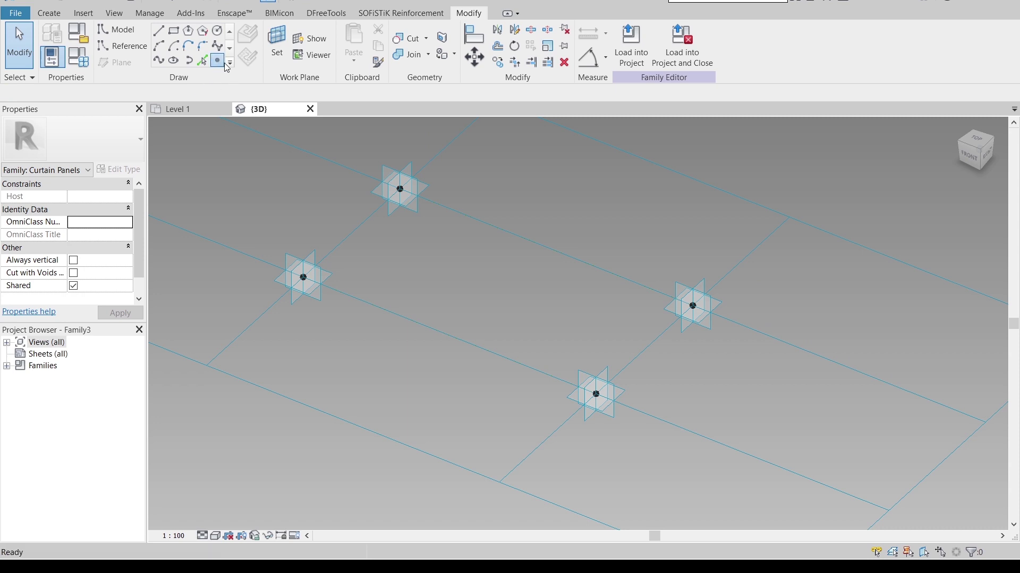
{"action": "left_click", "coordinate": [352, 234]}
{"action": "left_click", "coordinate": [645, 350]}
{"action": "key", "text": "Escape"}
{"action": "key", "text": "Escape"}
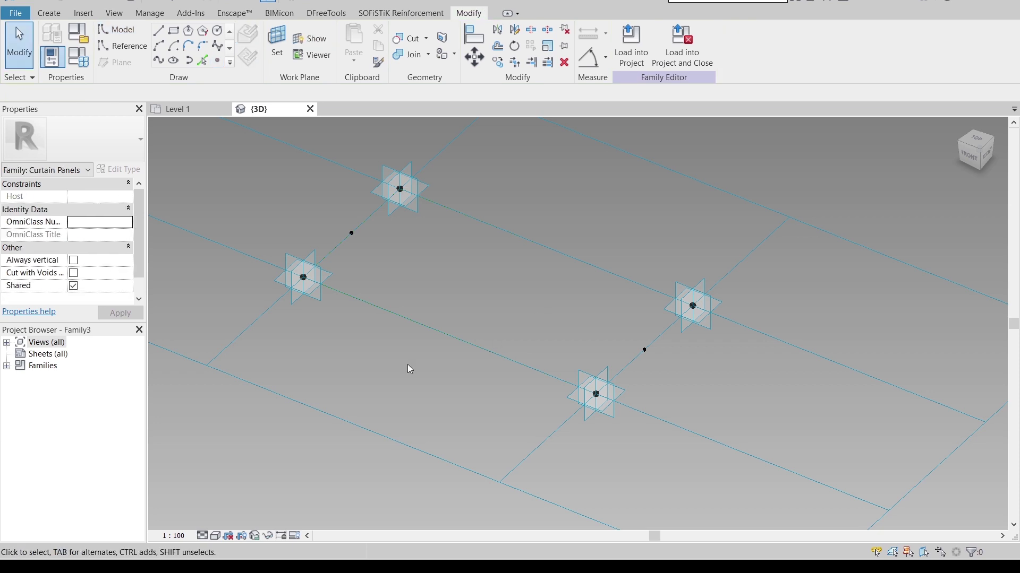
Draw a model-line rectangle over the rear half of the panel, from one midpoint to the opposite rear corner point.
{"action": "left_click", "coordinate": [178, 33]}
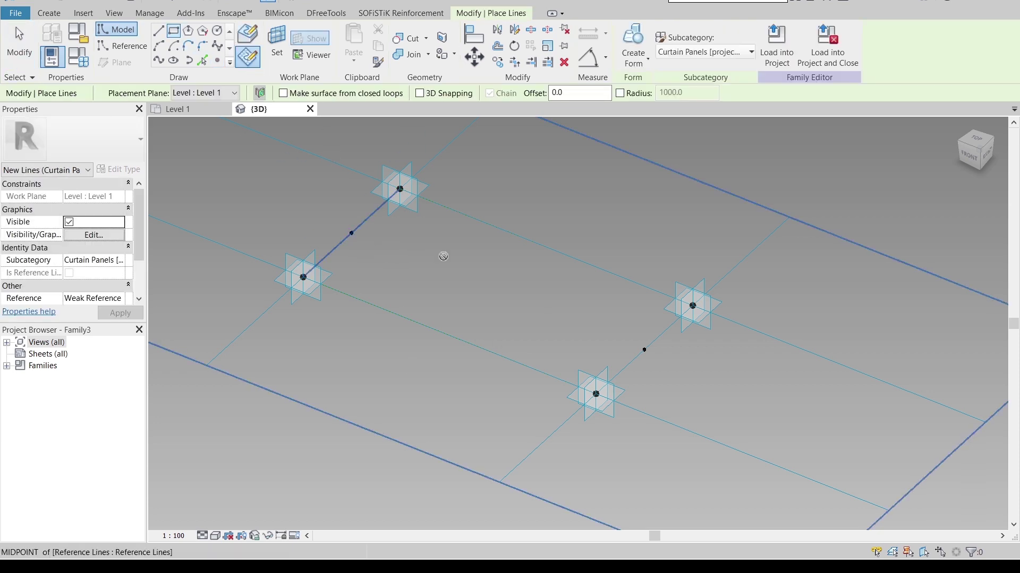
{"action": "left_click", "coordinate": [352, 234]}
{"action": "left_click", "coordinate": [685, 299]}
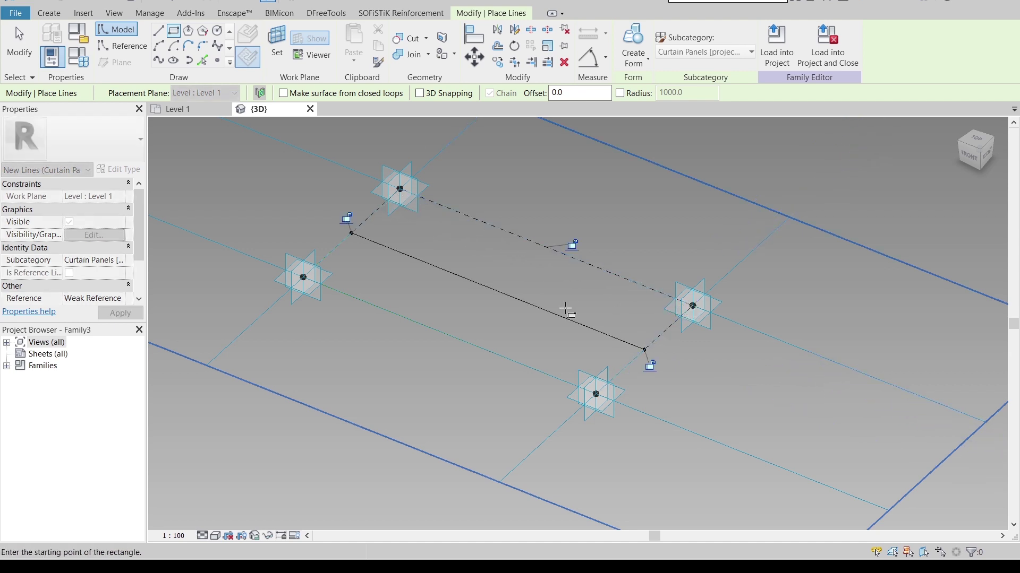
{"action": "key", "text": "Escape"}
{"action": "key", "text": "Escape"}
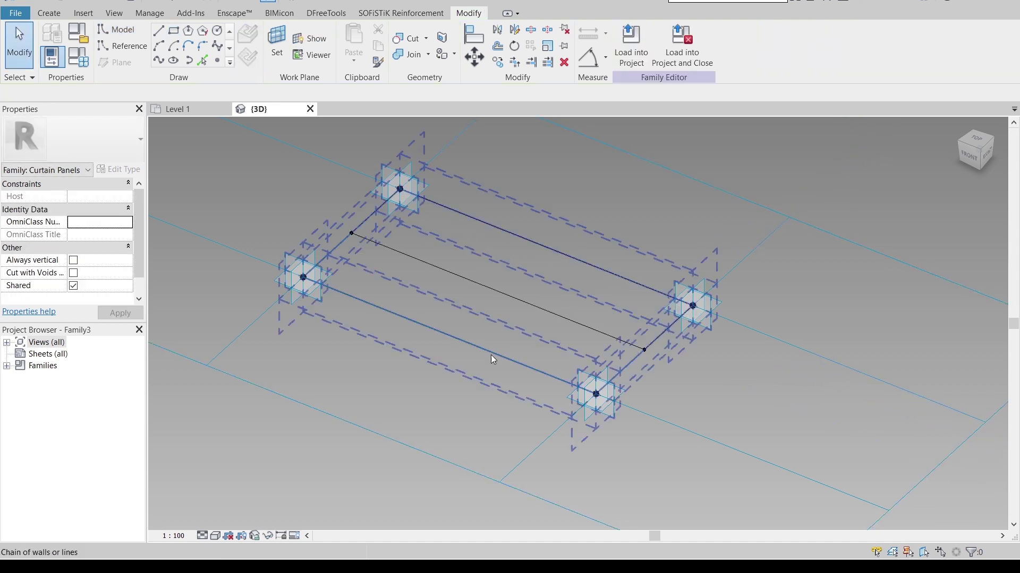
Select the whole rectangle's line chain and create a solid form from it.
{"action": "key", "text": "Tab"}
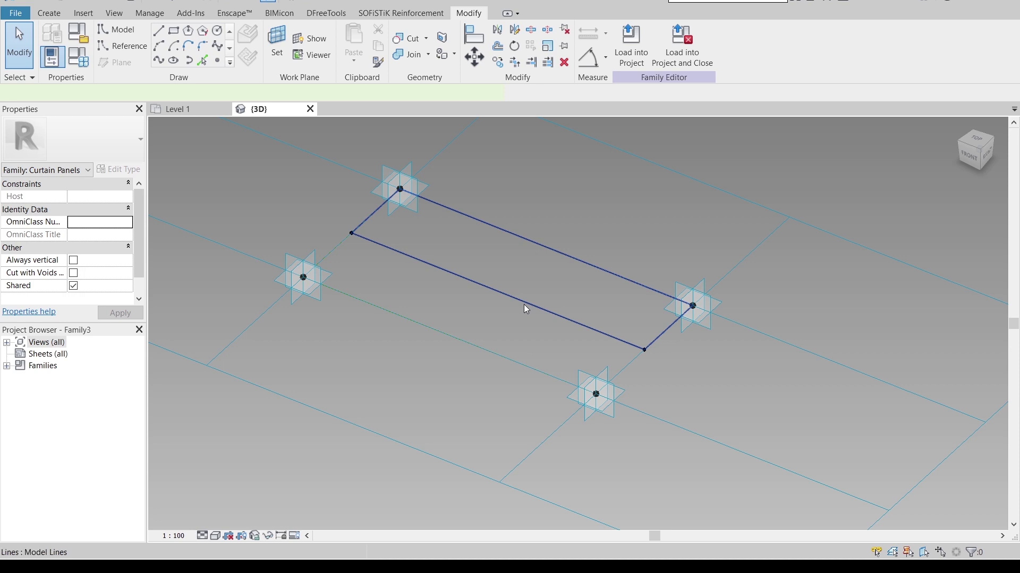
{"action": "left_click", "coordinate": [523, 305]}
{"action": "left_click", "coordinate": [634, 58]}
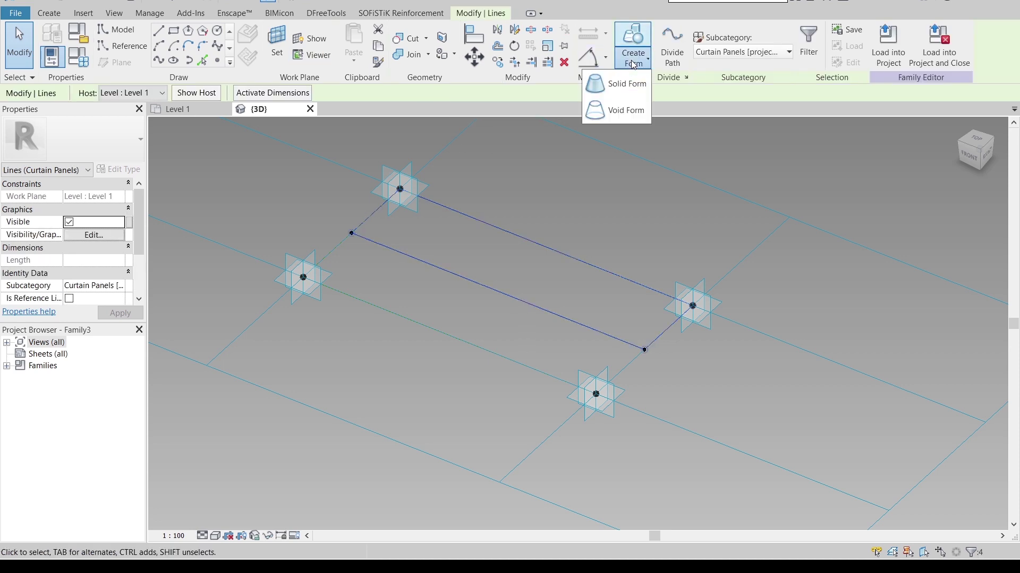
{"action": "left_click", "coordinate": [644, 90]}
{"action": "scroll", "coordinate": [489, 213], "scroll_direction": "down", "scroll_amount": 2}
{"action": "middle_click_drag", "start_coordinate": [576, 142], "coordinate": [608, 292]}
{"action": "scroll", "coordinate": [567, 334], "scroll_direction": "down", "scroll_amount": 4}
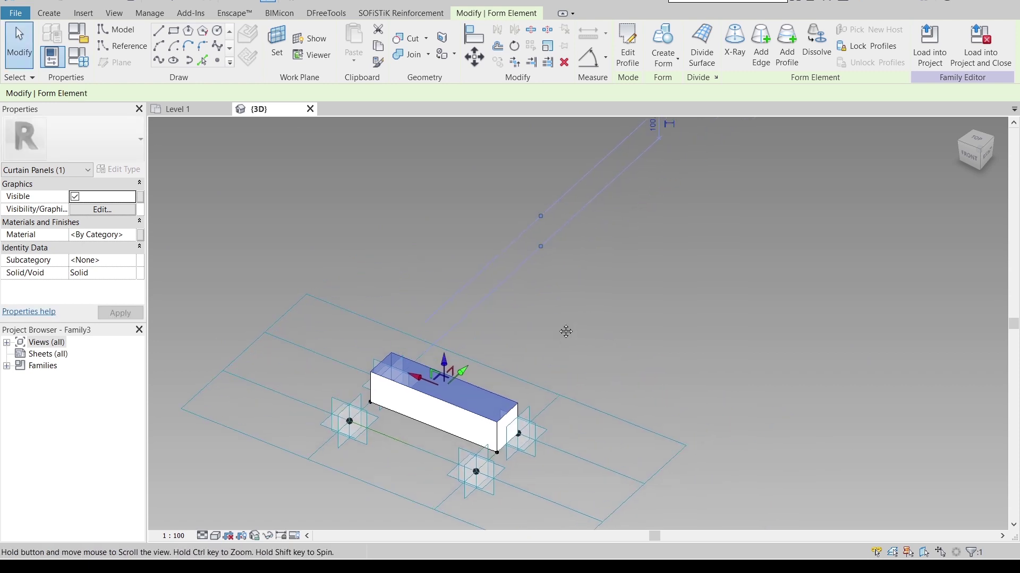
{"action": "middle_click_drag", "start_coordinate": [595, 330], "coordinate": [595, 329]}
{"action": "middle_click_drag", "start_coordinate": [497, 314], "coordinate": [493, 353]}
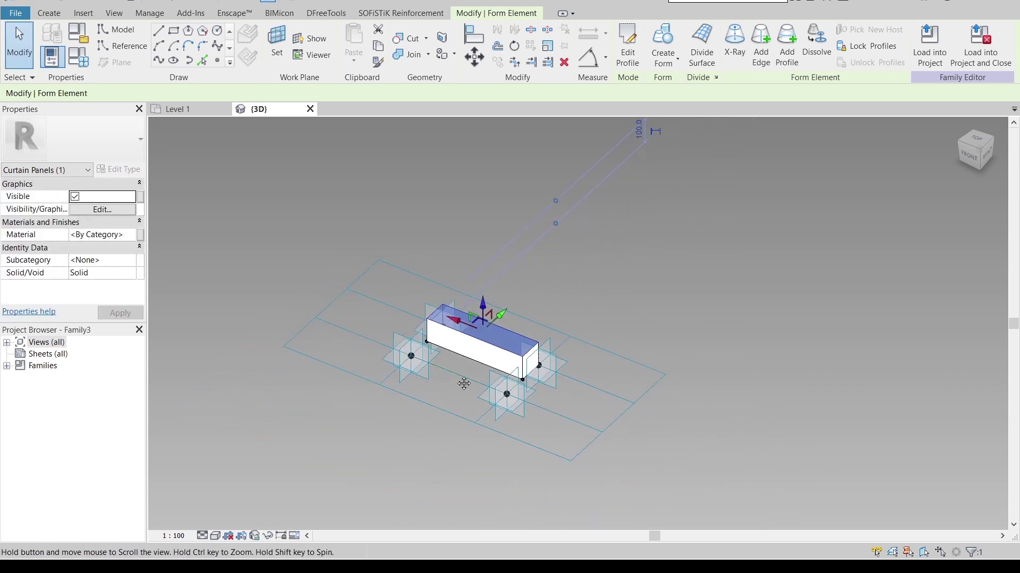
{"action": "scroll", "coordinate": [414, 387], "scroll_direction": "up", "scroll_amount": 2}
{"action": "middle_click_drag", "start_coordinate": [414, 387], "coordinate": [449, 402]}
{"action": "scroll", "coordinate": [448, 402], "scroll_direction": "up", "scroll_amount": 1}
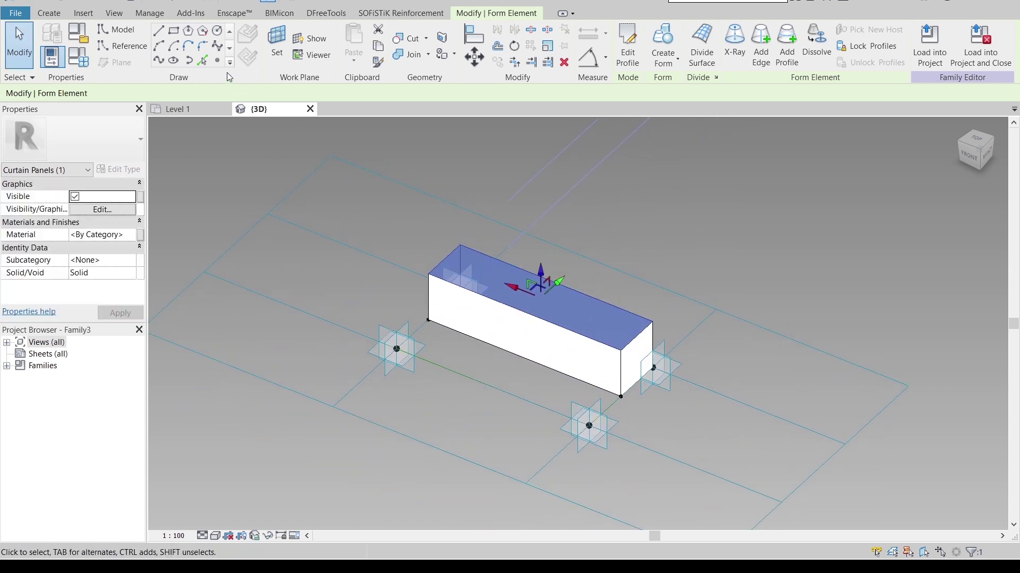
Place hosted reference points on the panel's two front corner points, using those points' horizontal work planes.
{"action": "left_click", "coordinate": [274, 46]}
{"action": "left_click", "coordinate": [426, 351]}
{"action": "left_click", "coordinate": [217, 60]}
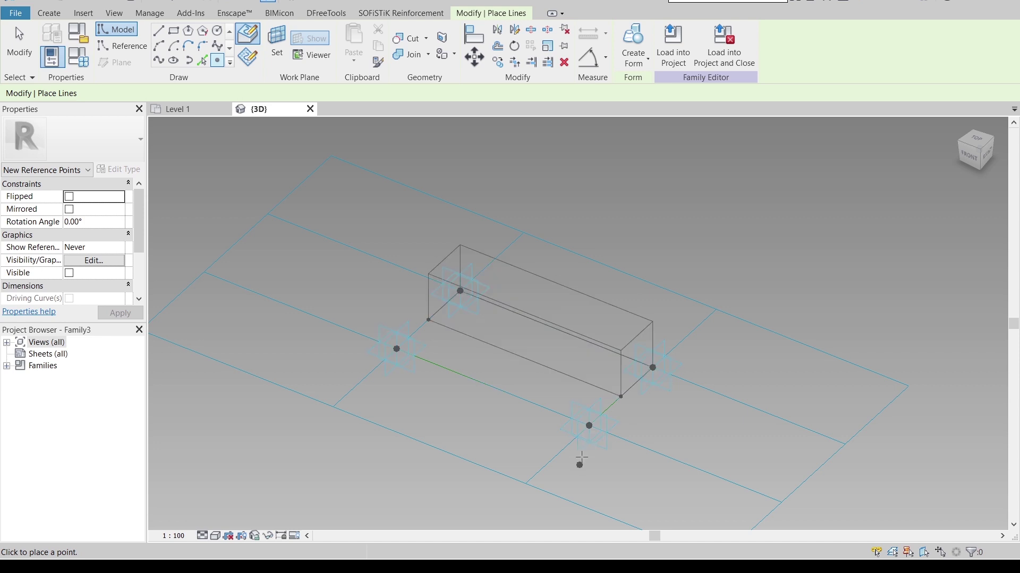
{"action": "key", "text": "Escape"}
{"action": "key", "text": "Escape"}
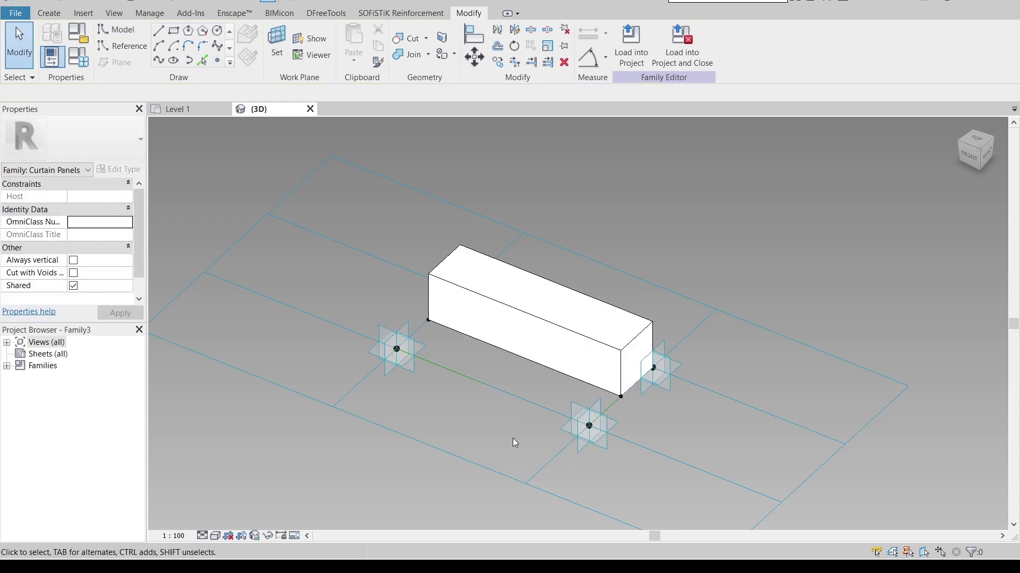
Set the offset of the two reference points hosted on the front corner points to 100.
{"action": "scroll", "coordinate": [594, 443], "scroll_direction": "up", "scroll_amount": 2}
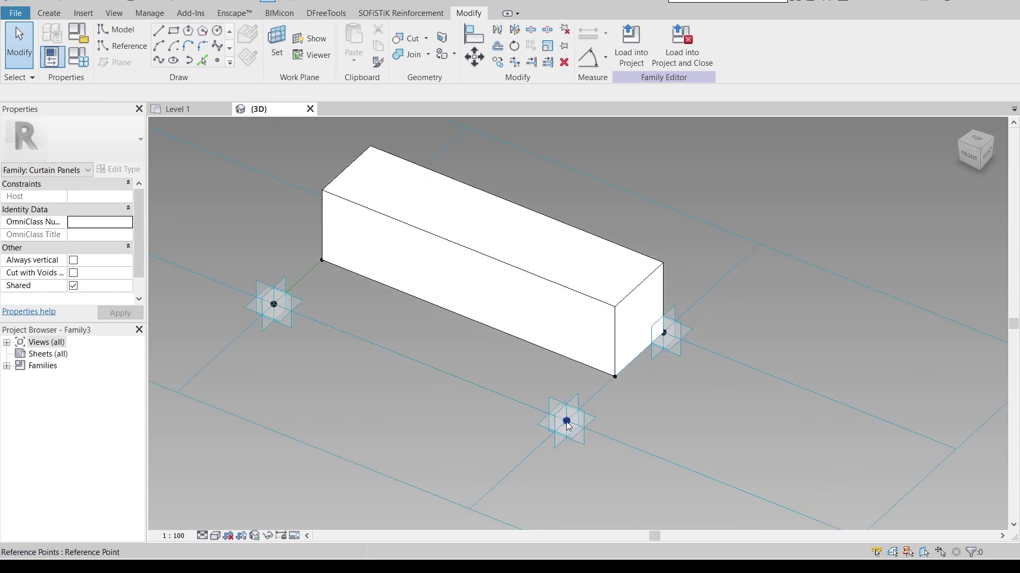
{"action": "left_click", "coordinate": [552, 437]}
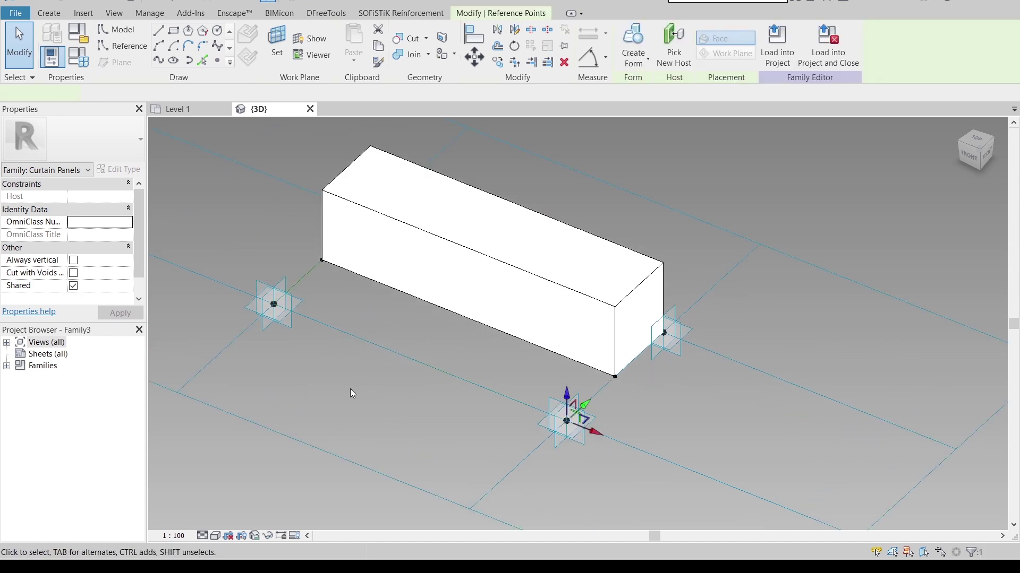
{"action": "left_click", "coordinate": [274, 305], "text": "ctrl"}
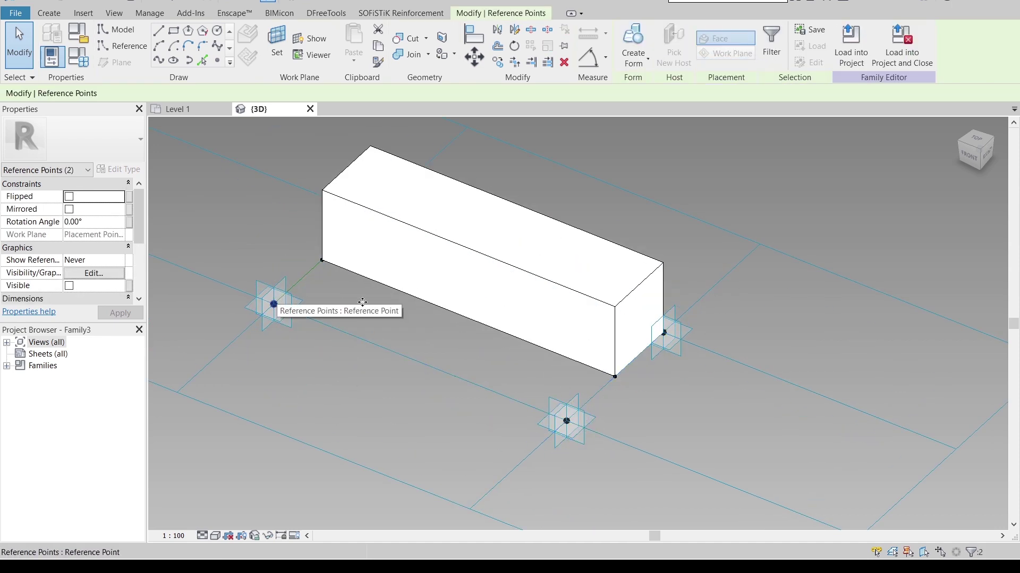
{"action": "scroll", "coordinate": [110, 250], "scroll_direction": "down", "scroll_amount": 4}
{"action": "scroll", "coordinate": [110, 250], "scroll_direction": "down", "scroll_amount": 2}
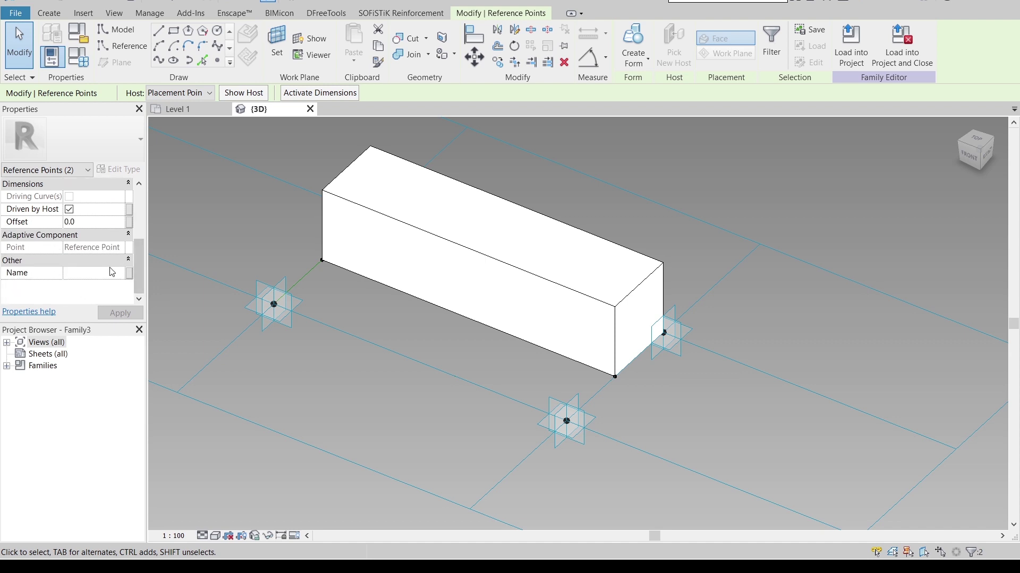
{"action": "left_click", "coordinate": [107, 222]}
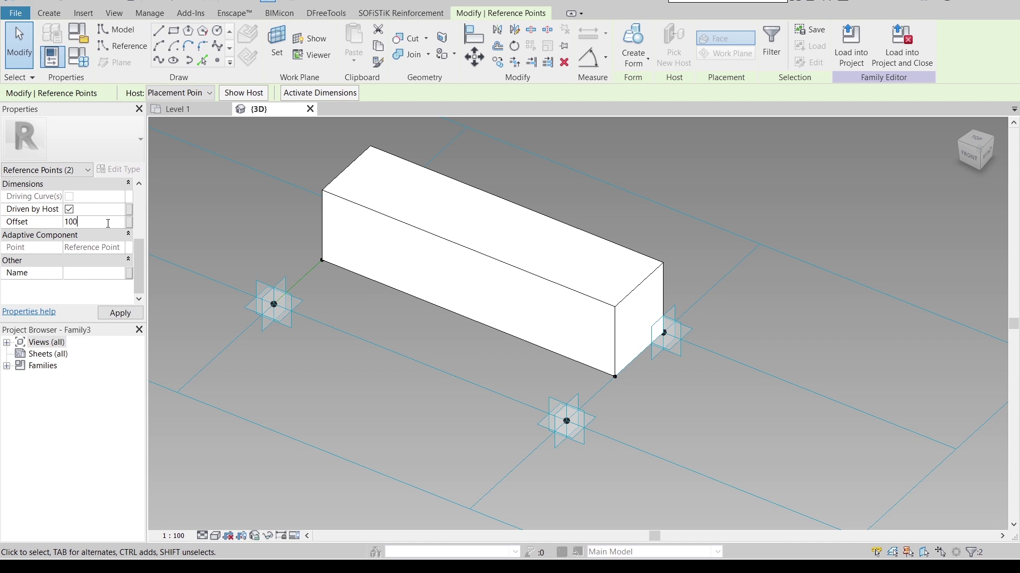
{"action": "key", "text": "Return"}
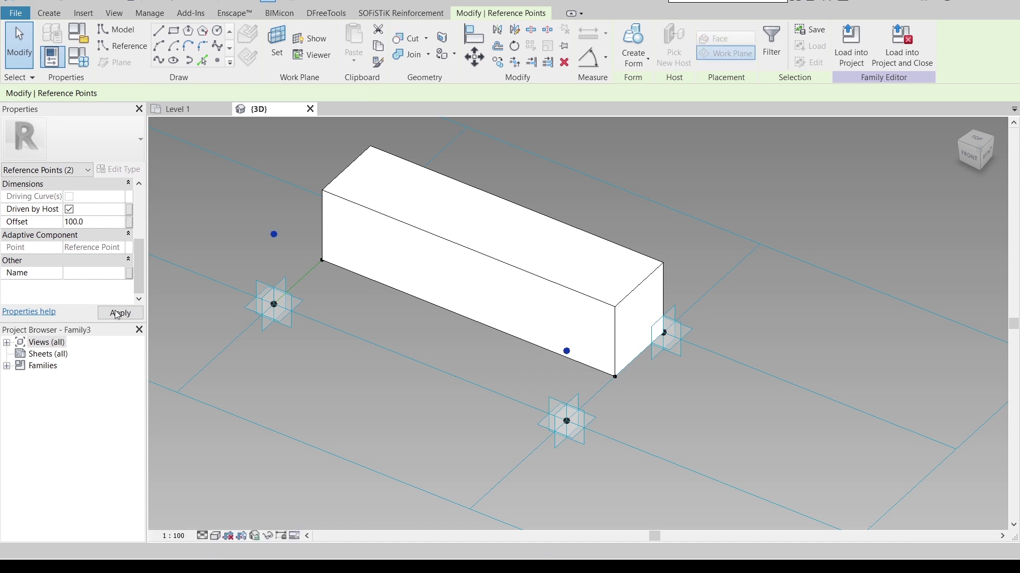
In the right side view, move the two raised reference points horizontally onto the solid box's front upper edge.
{"action": "left_click", "coordinate": [984, 157]}
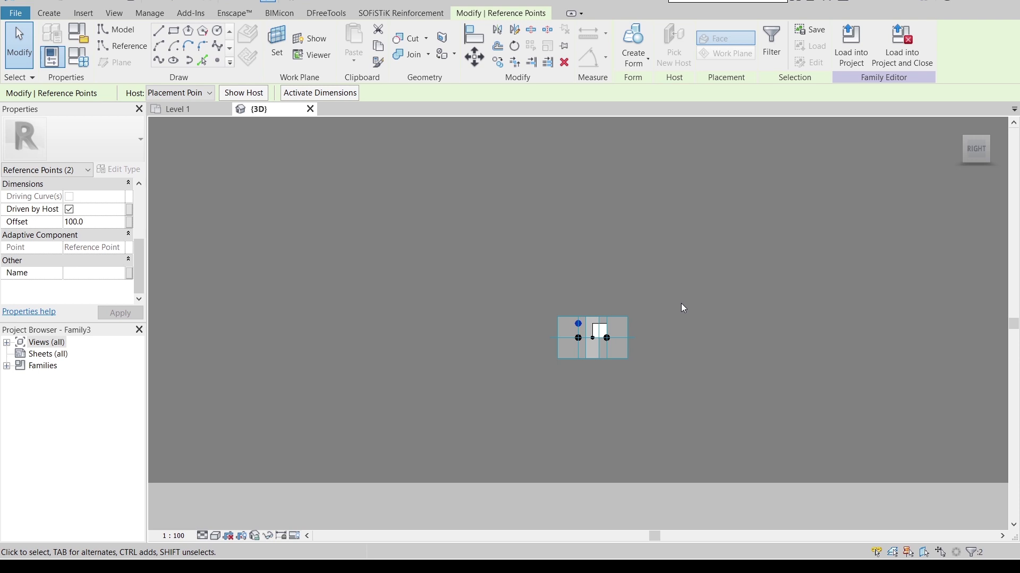
{"action": "key", "text": "m"}
{"action": "key", "text": "v"}
{"action": "left_click", "coordinate": [584, 385]}
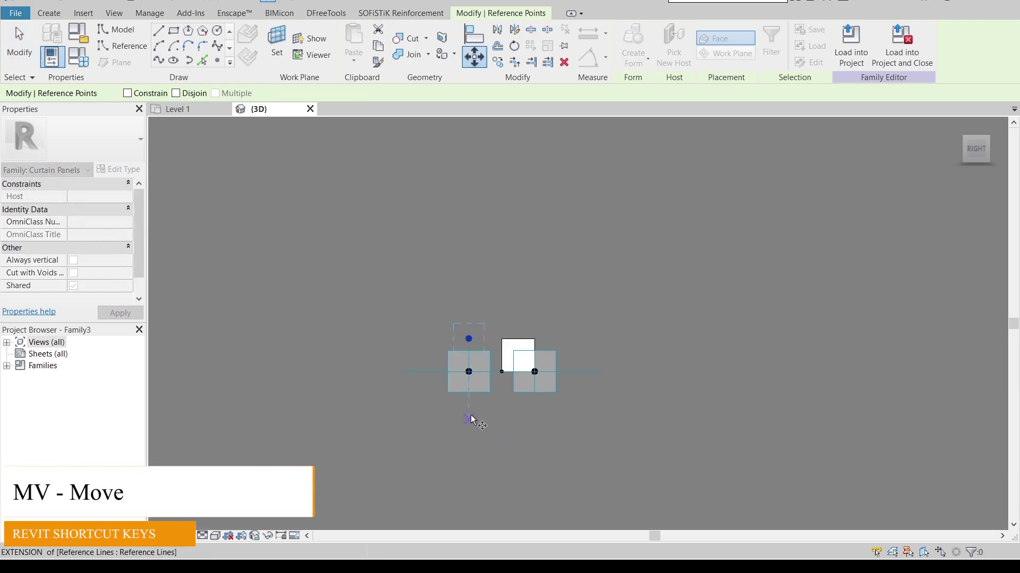
{"action": "left_click", "coordinate": [505, 412]}
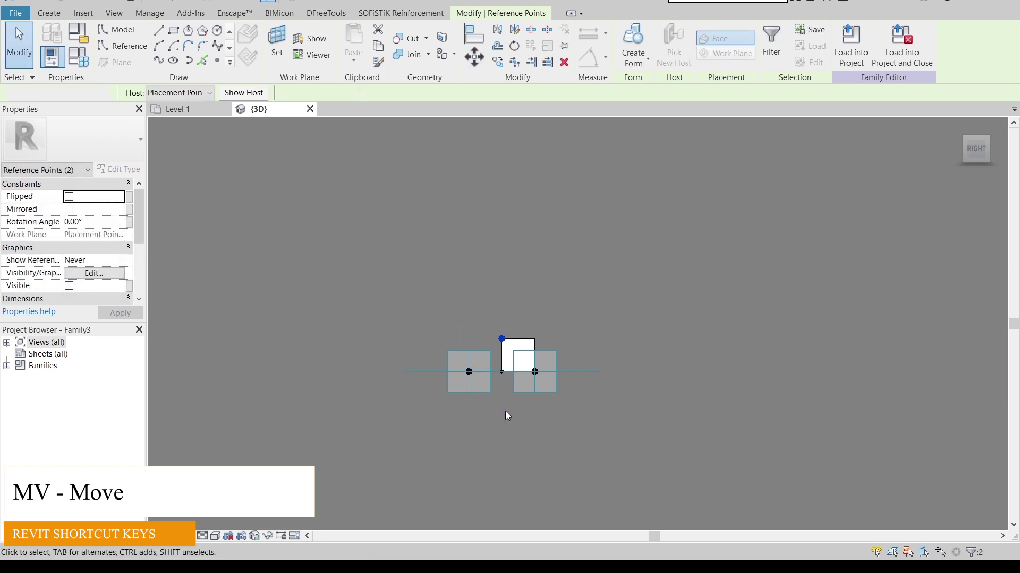
{"action": "left_click", "coordinate": [506, 409]}
In the front view, copy the raised reference point on the box's front-right upper corner 100 inward along the front upper edge.
{"action": "middle_click_drag", "start_coordinate": [483, 392], "coordinate": [541, 299], "text": "shift"}
{"action": "scroll", "coordinate": [540, 294], "scroll_direction": "up", "scroll_amount": 5}
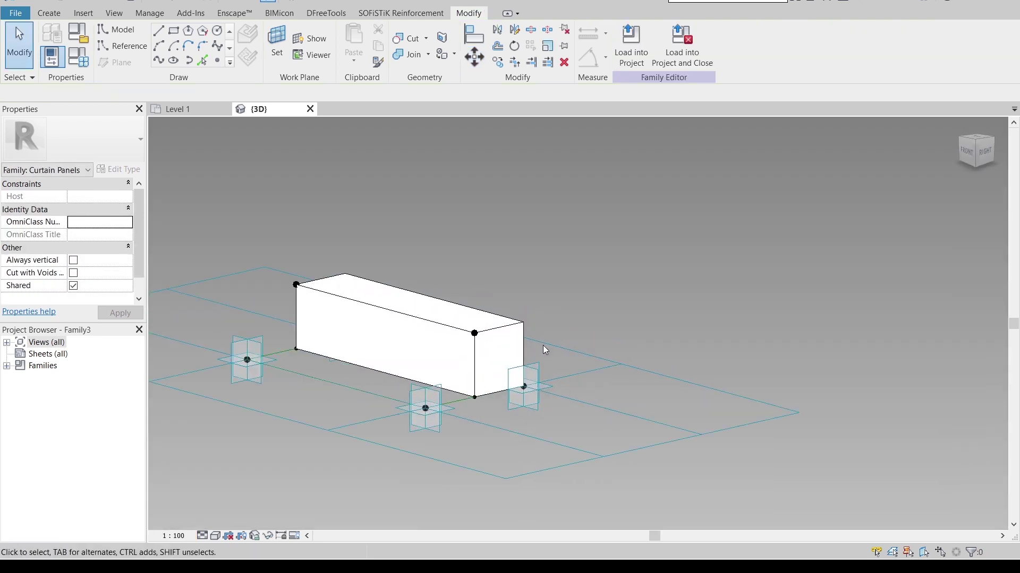
{"action": "left_click", "coordinate": [474, 333]}
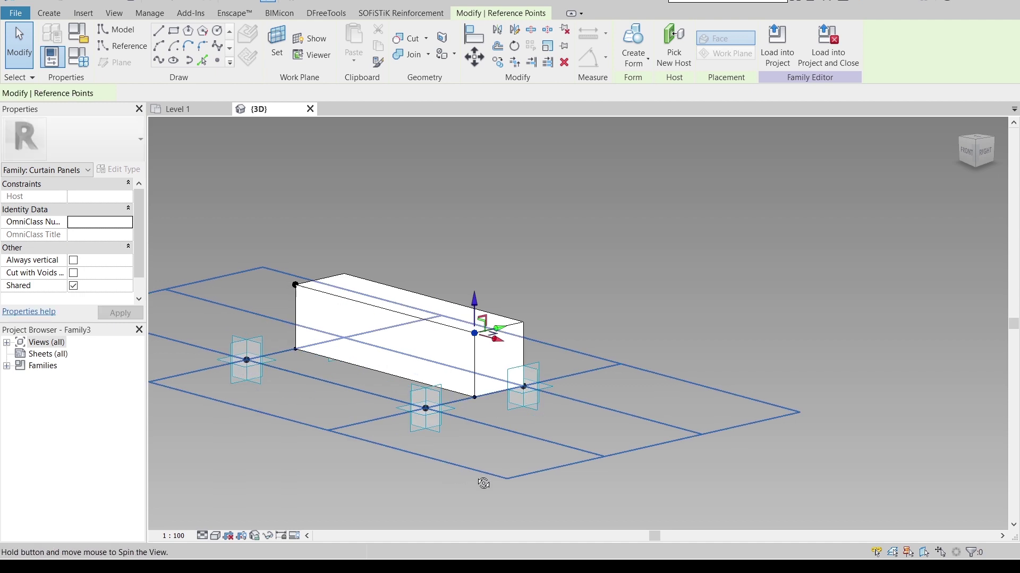
{"action": "middle_click_drag", "start_coordinate": [467, 480], "coordinate": [730, 273], "text": "shift"}
{"action": "scroll", "coordinate": [654, 272], "scroll_direction": "down", "scroll_amount": 3}
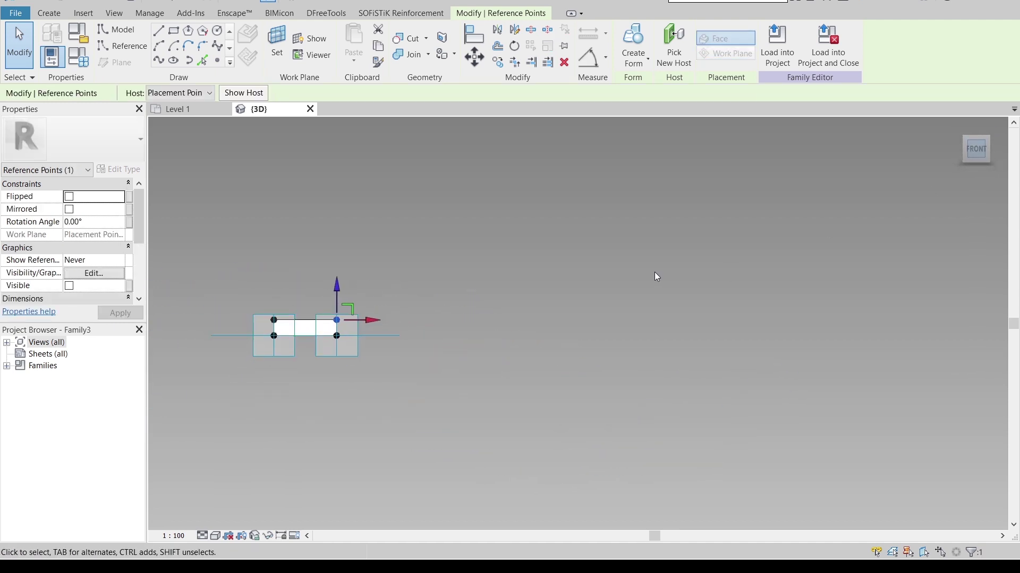
{"action": "key", "text": "m"}
{"action": "key", "text": "v"}
{"action": "scroll", "coordinate": [650, 271], "scroll_direction": "up", "scroll_amount": 1}
{"action": "left_click", "coordinate": [530, 290]}
{"action": "type", "text": "100"}
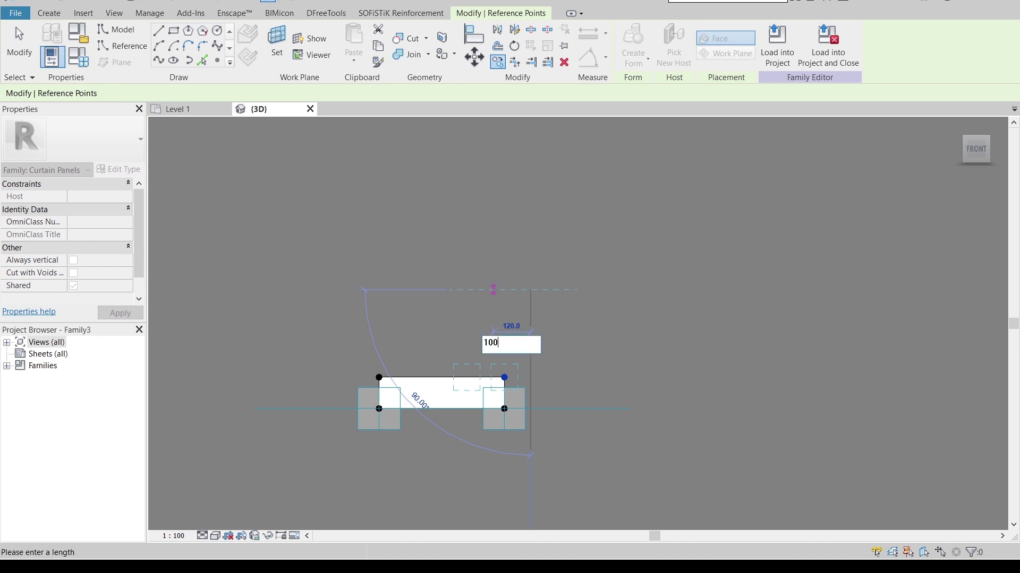
{"action": "key", "text": "Return"}
{"action": "left_click", "coordinate": [496, 288]}
{"action": "scroll", "coordinate": [524, 256], "scroll_direction": "down", "scroll_amount": 1}
{"action": "middle_click_drag", "start_coordinate": [524, 256], "coordinate": [563, 287], "text": "shift"}
{"action": "scroll", "coordinate": [531, 265], "scroll_direction": "up", "scroll_amount": 2}
{"action": "scroll", "coordinate": [319, 340], "scroll_direction": "up", "scroll_amount": 4}
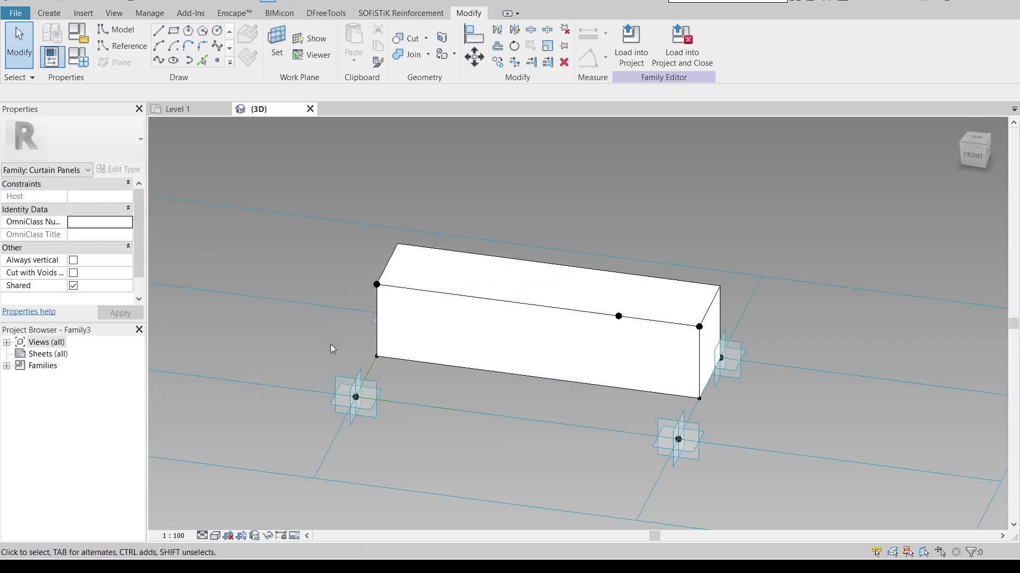
Set the offset of the raised reference point at the box's front-left upper corner to 150.
{"action": "left_click", "coordinate": [391, 286]}
{"action": "left_click", "coordinate": [112, 273]}
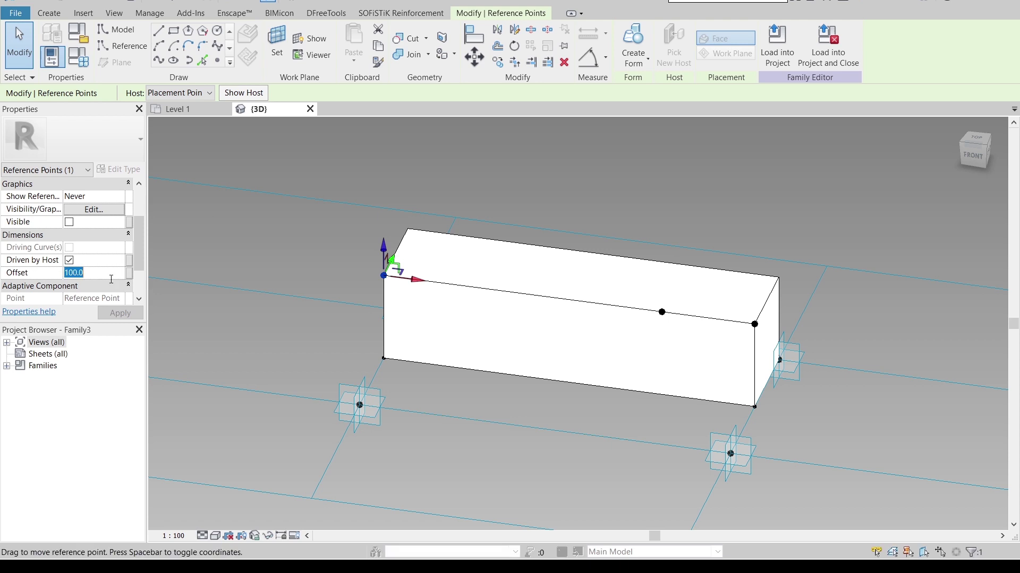
{"action": "type", "text": "1"}
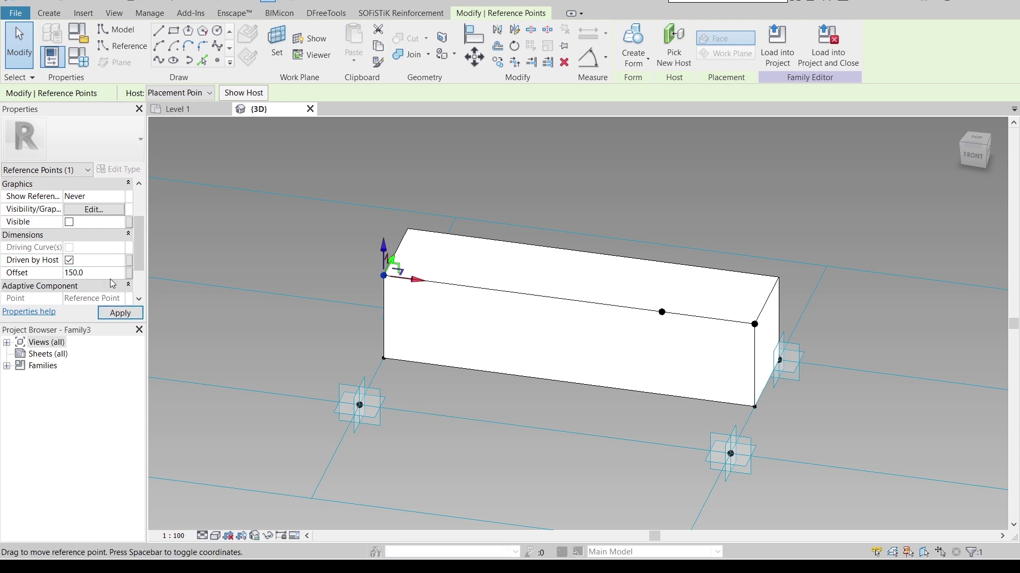
{"action": "left_click", "coordinate": [122, 318]}
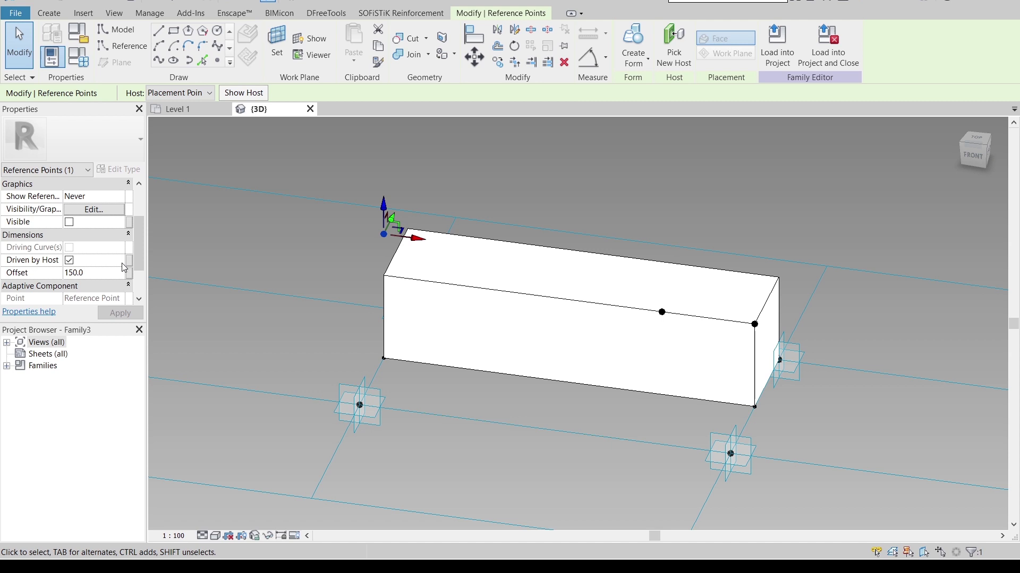
{"action": "scroll", "coordinate": [804, 518], "scroll_direction": "down", "scroll_amount": 2}
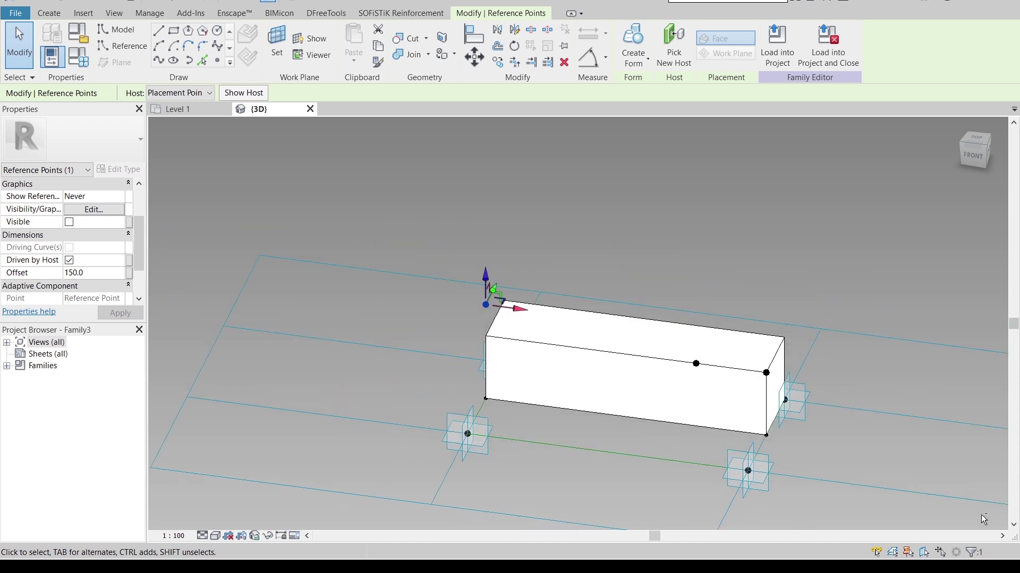
{"action": "scroll", "coordinate": [712, 269], "scroll_direction": "down", "scroll_amount": 2}
{"action": "middle_click_drag", "start_coordinate": [655, 323], "coordinate": [658, 321], "text": "shift"}
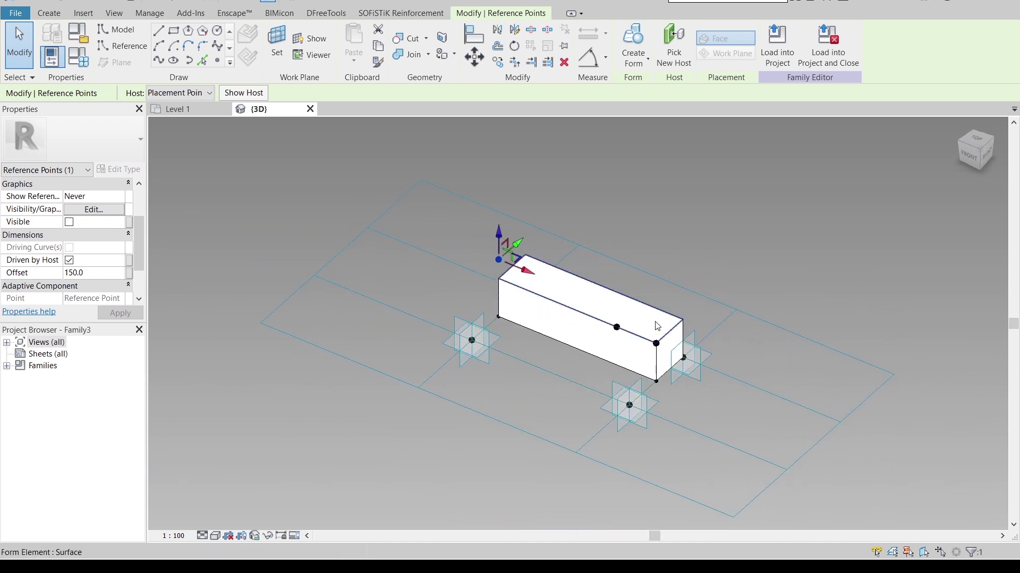
Draw a model spline through the three raised reference points, from the right corner point through the copied point to the left one.
{"action": "scroll", "coordinate": [604, 353], "scroll_direction": "up", "scroll_amount": 4}
{"action": "left_click", "coordinate": [588, 333]}
{"action": "middle_click_drag", "start_coordinate": [586, 407], "coordinate": [654, 391], "text": "shift"}
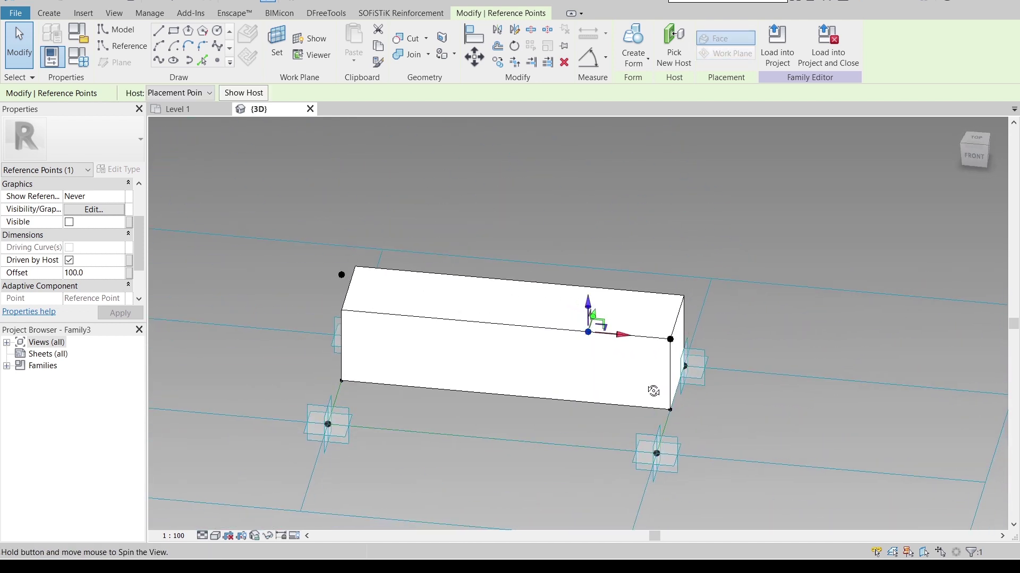
{"action": "left_click", "coordinate": [164, 60]}
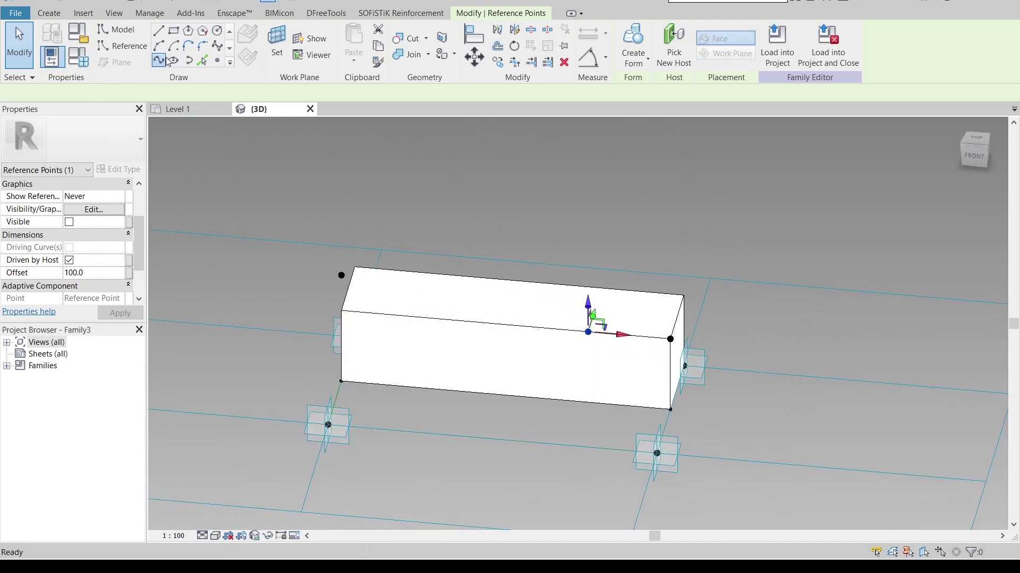
{"action": "left_click", "coordinate": [671, 336]}
{"action": "left_click", "coordinate": [588, 332]}
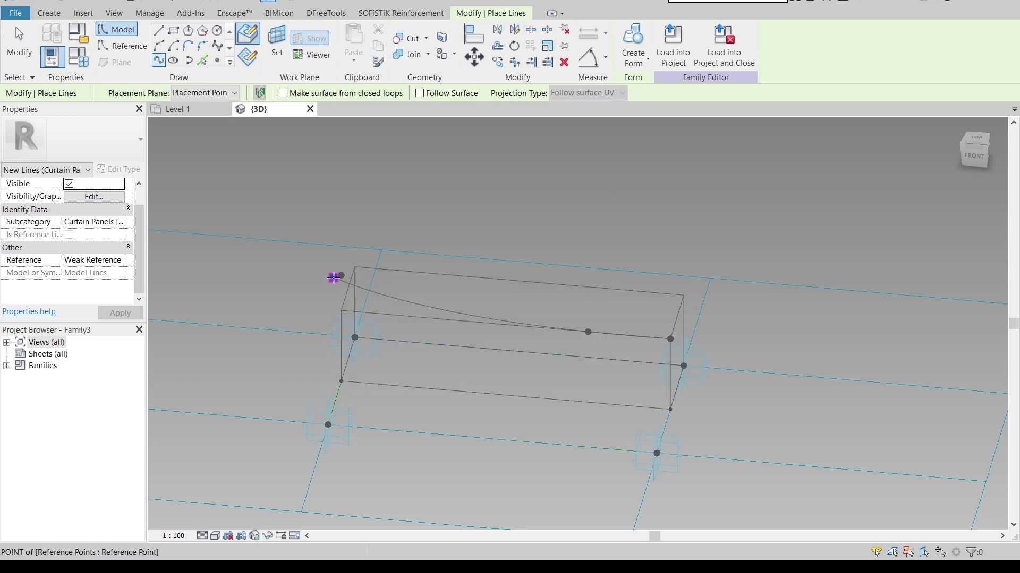
{"action": "key", "text": "Escape"}
{"action": "scroll", "coordinate": [369, 298], "scroll_direction": "up", "scroll_amount": 2}
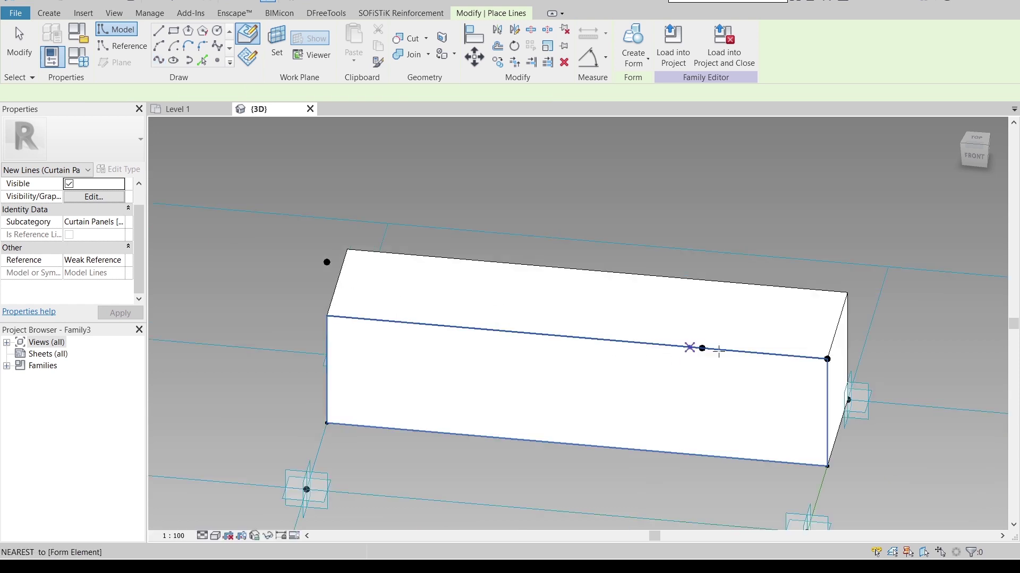
{"action": "left_click", "coordinate": [827, 359]}
{"action": "left_click", "coordinate": [702, 349]}
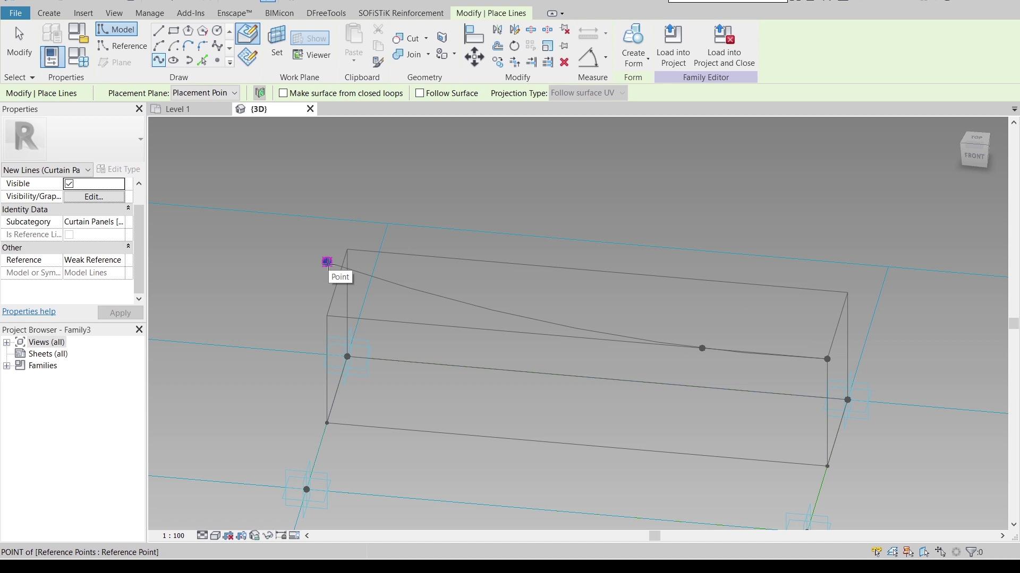
{"action": "left_click", "coordinate": [327, 262]}
{"action": "key", "text": "Escape"}
{"action": "key", "text": "Escape"}
{"action": "scroll", "coordinate": [533, 350], "scroll_direction": "down", "scroll_amount": 3}
{"action": "middle_click_drag", "start_coordinate": [533, 350], "coordinate": [503, 405], "text": "shift"}
{"action": "key", "text": "Escape"}
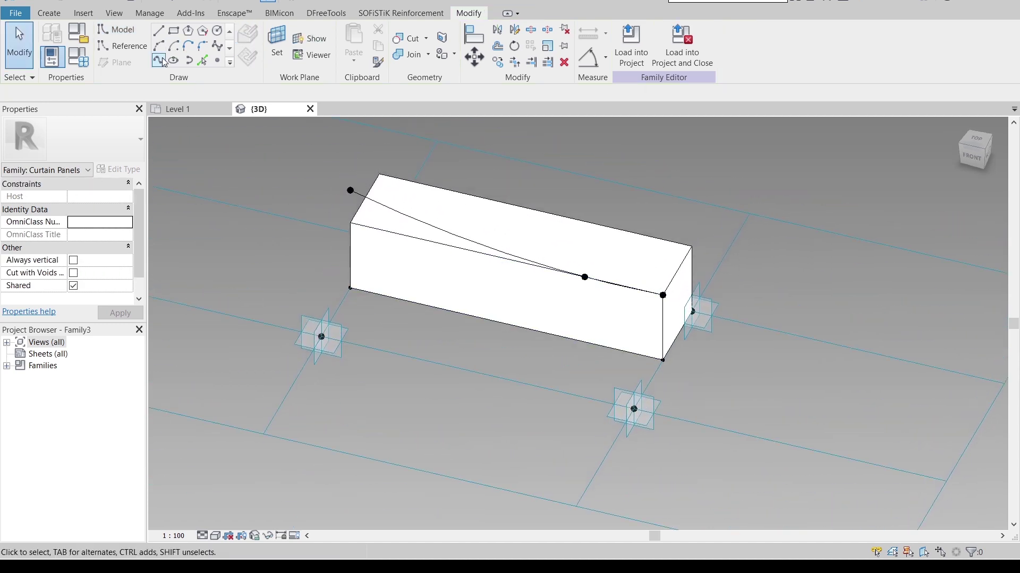
Draw a model-line rectangle from the grid's front-left corner point to the box's front-right lower corner.
{"action": "key", "text": "l"}
{"action": "key", "text": "i"}
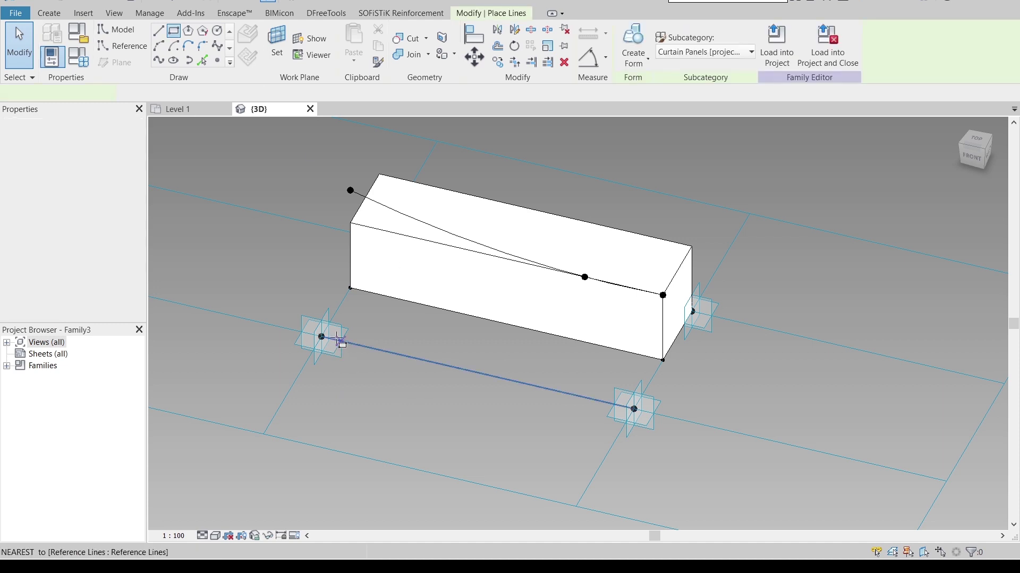
{"action": "left_click", "coordinate": [321, 336]}
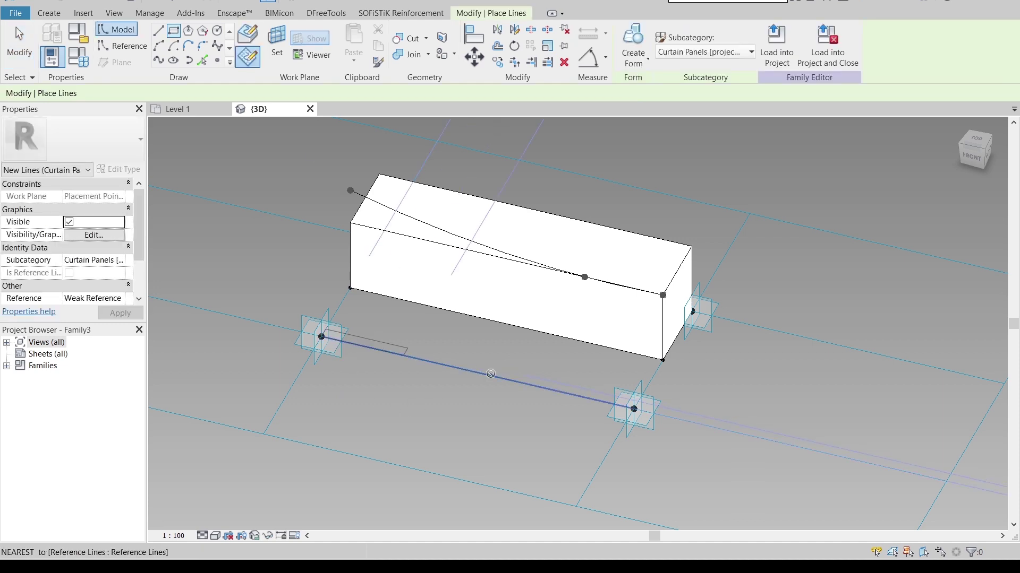
{"action": "left_click", "coordinate": [662, 360]}
{"action": "key", "text": "Escape"}
{"action": "key", "text": "Escape"}
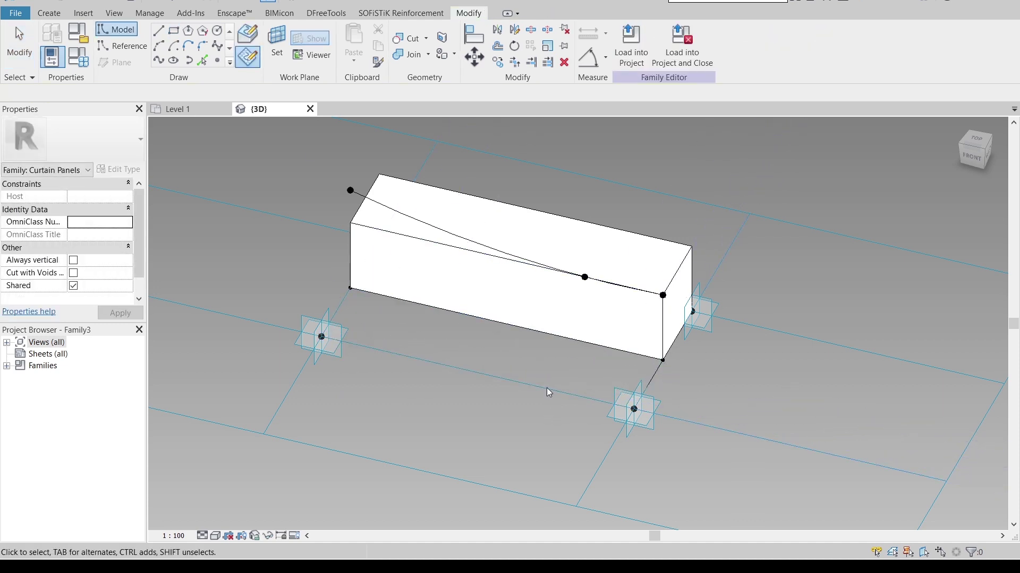
Create a solid form from the new rectangle in front of the box.
{"action": "left_click", "coordinate": [548, 387]}
{"action": "left_click", "coordinate": [648, 58]}
{"action": "left_click", "coordinate": [626, 85]}
Set the height of the new front block to 50 using its top face's dimension.
{"action": "left_click", "coordinate": [678, 257]}
{"action": "scroll", "coordinate": [678, 257], "scroll_direction": "down", "scroll_amount": 3}
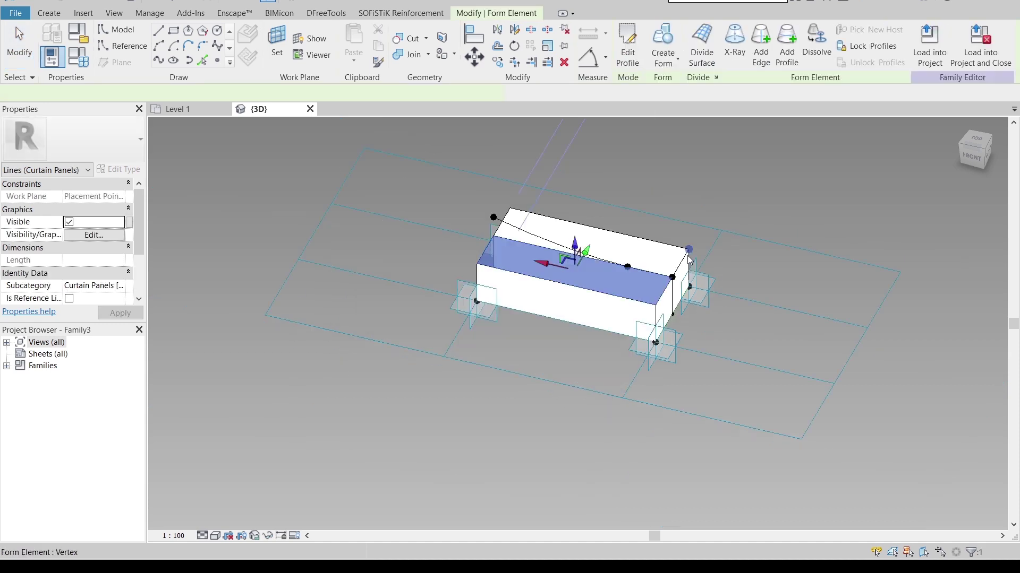
{"action": "middle_click_drag", "start_coordinate": [628, 305], "coordinate": [542, 444]}
{"action": "left_click", "coordinate": [524, 256]}
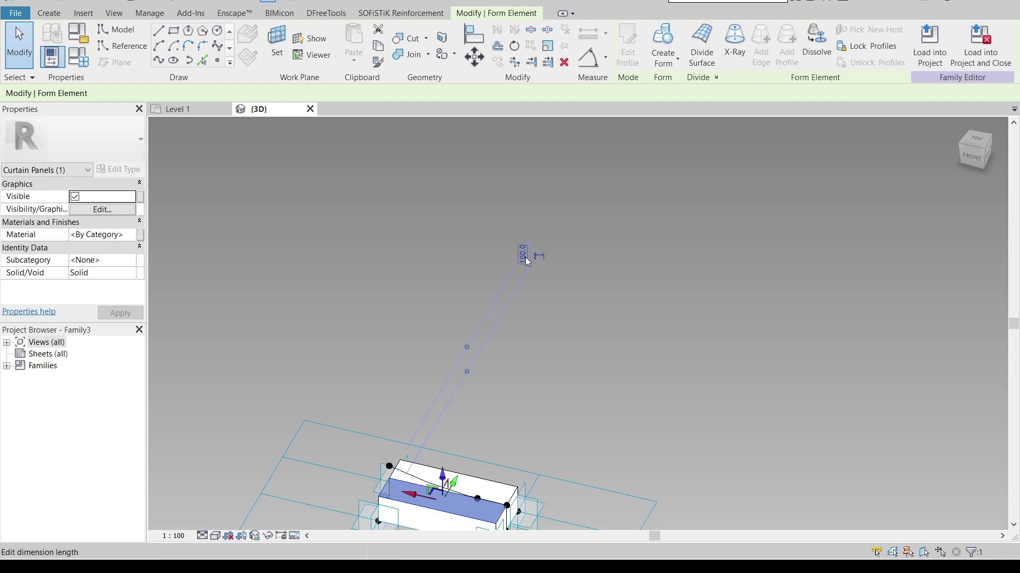
{"action": "type", "text": "50"}
{"action": "key", "text": "Return"}
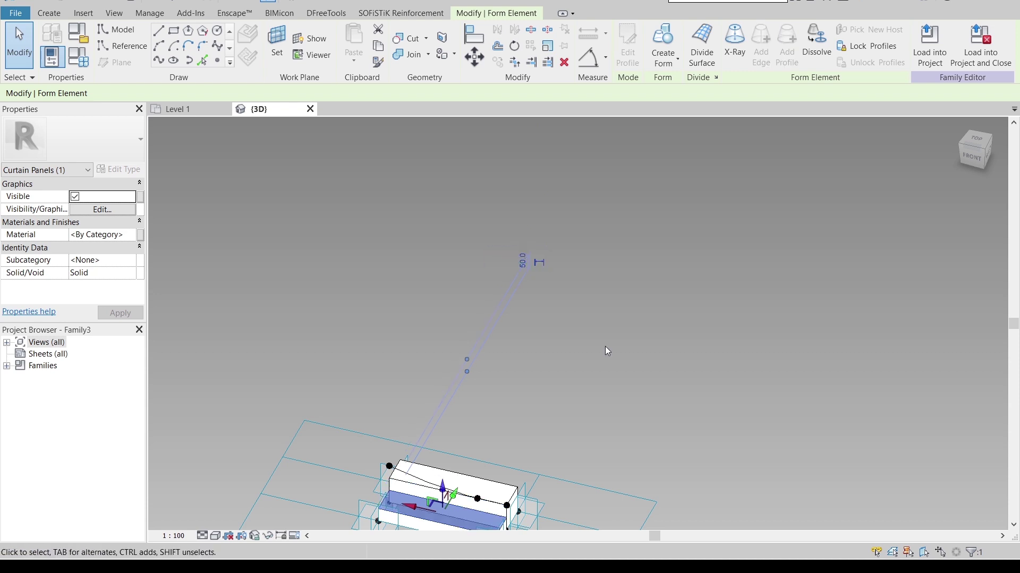
{"action": "left_click", "coordinate": [606, 350]}
{"action": "scroll", "coordinate": [600, 351], "scroll_direction": "up", "scroll_amount": 4}
{"action": "middle_click_drag", "start_coordinate": [532, 349], "coordinate": [687, 378], "text": "shift"}
{"action": "scroll", "coordinate": [627, 402], "scroll_direction": "up", "scroll_amount": 2}
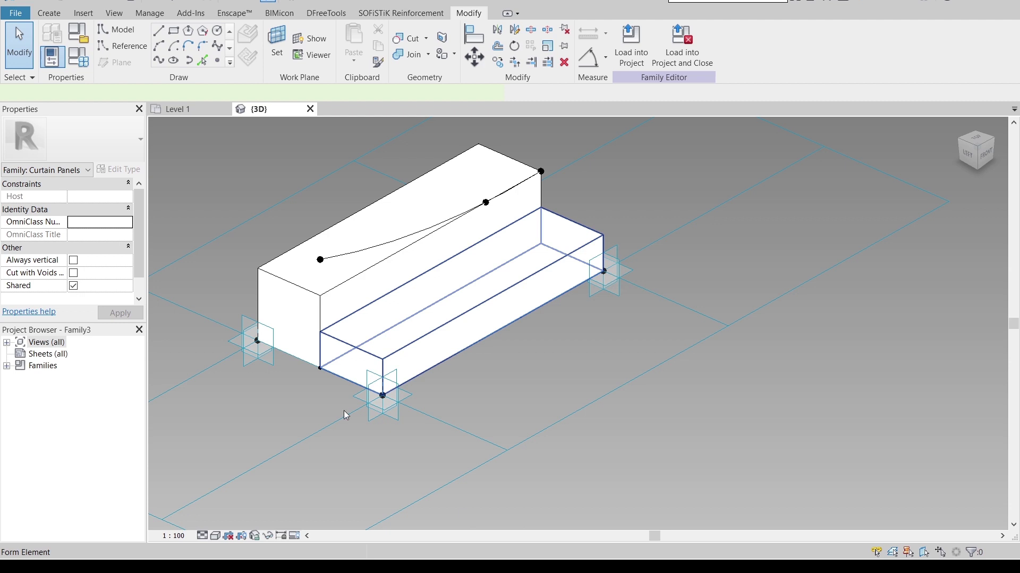
Assign the Brick Design material to the low front block, giving that material the Orange-Red wall paint appearance.
{"action": "left_click", "coordinate": [558, 282]}
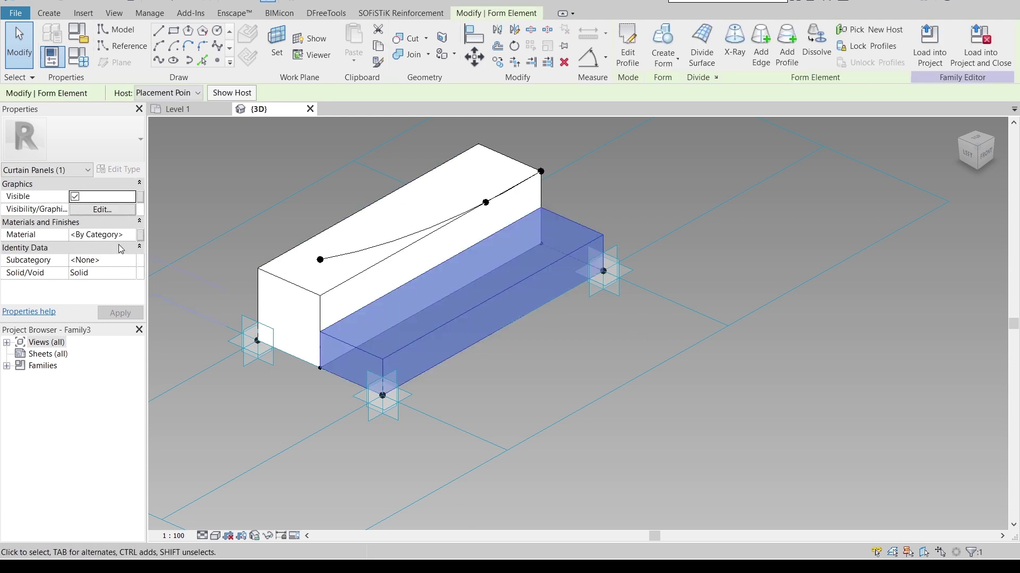
{"action": "left_click", "coordinate": [132, 235]}
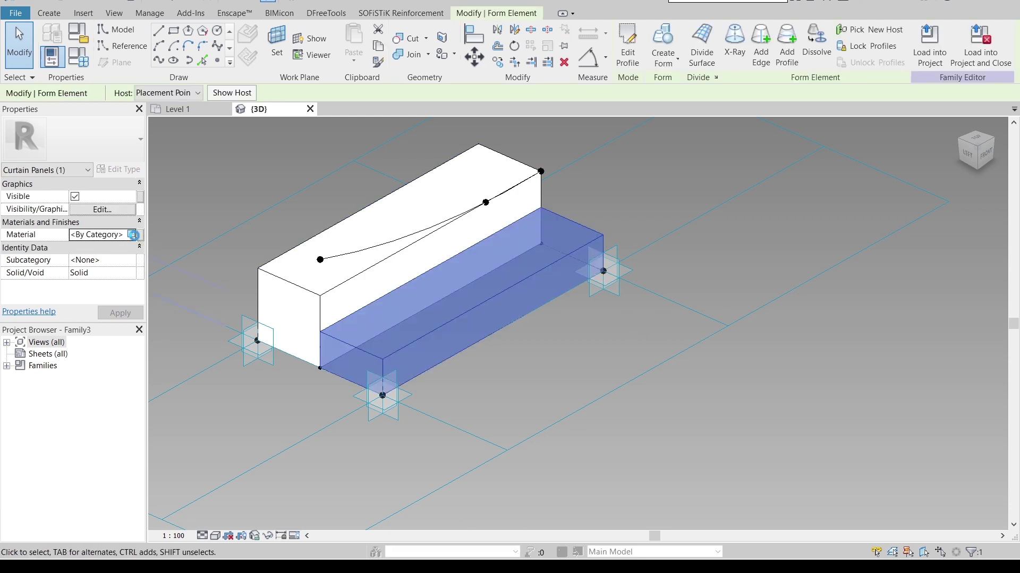
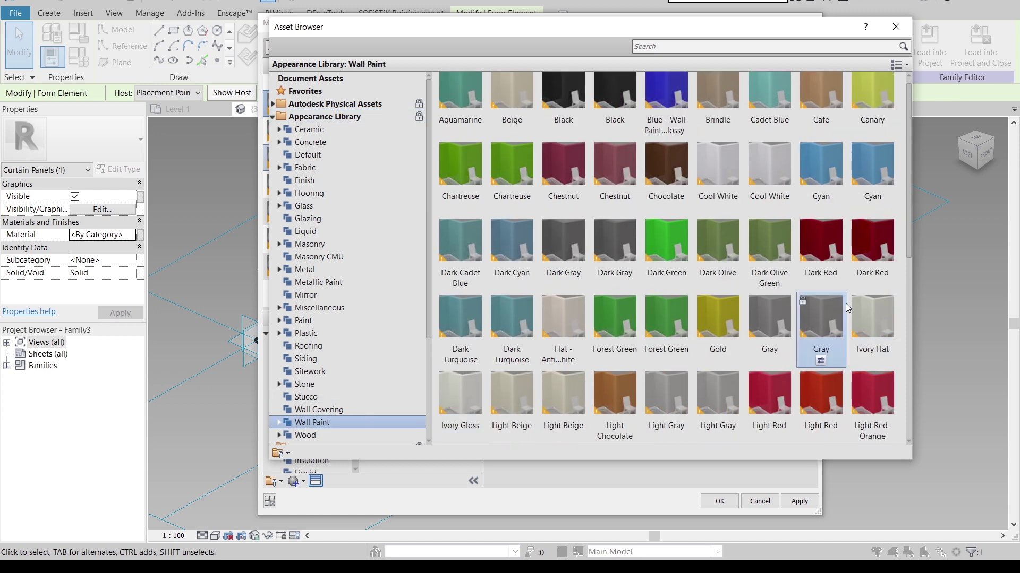
{"action": "scroll", "coordinate": [718, 294], "scroll_direction": "down", "scroll_amount": 5}
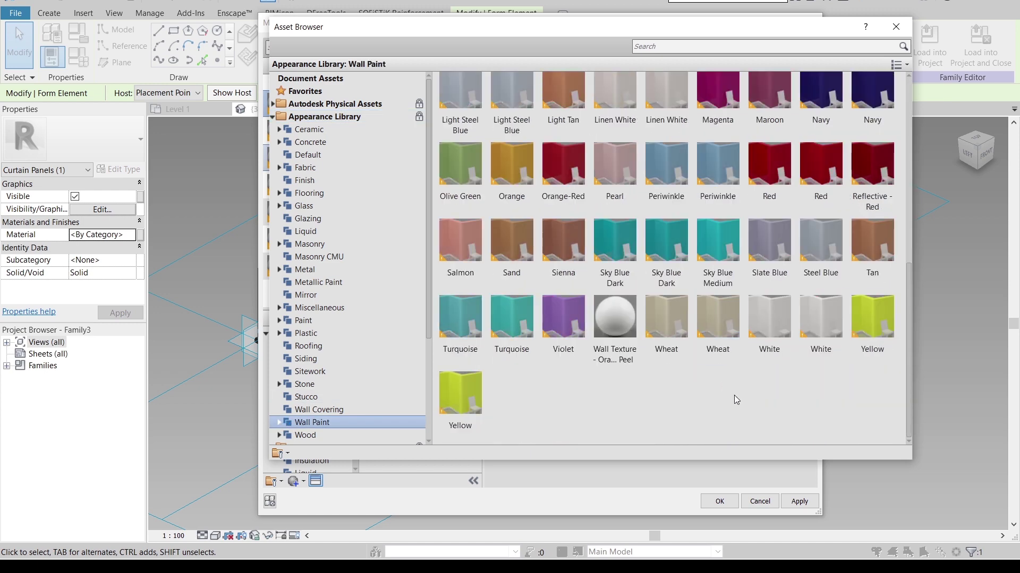
{"action": "scroll", "coordinate": [732, 396], "scroll_direction": "up", "scroll_amount": 2}
{"action": "scroll", "coordinate": [733, 384], "scroll_direction": "up", "scroll_amount": 1}
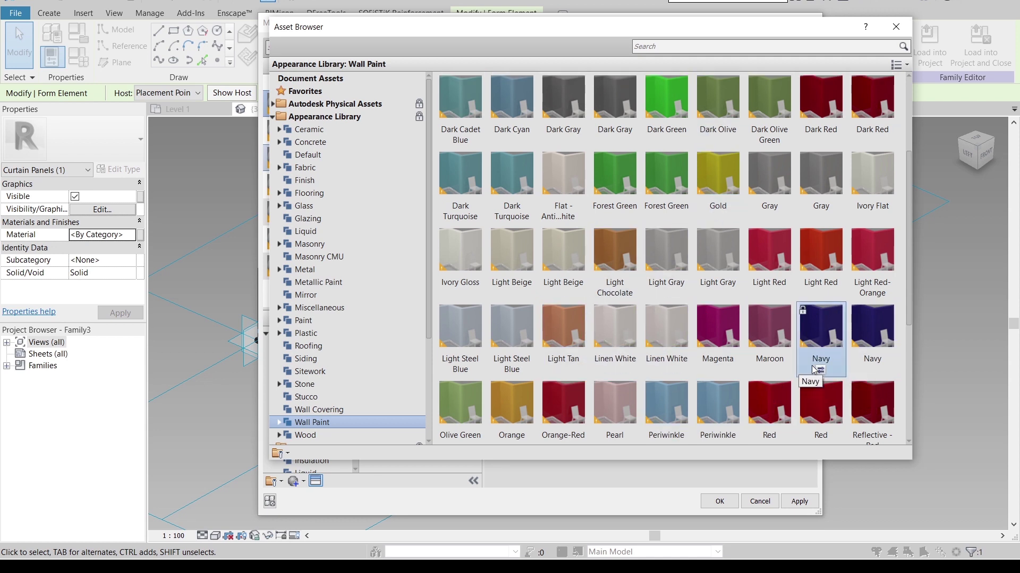
{"action": "scroll", "coordinate": [611, 443], "scroll_direction": "down", "scroll_amount": 1}
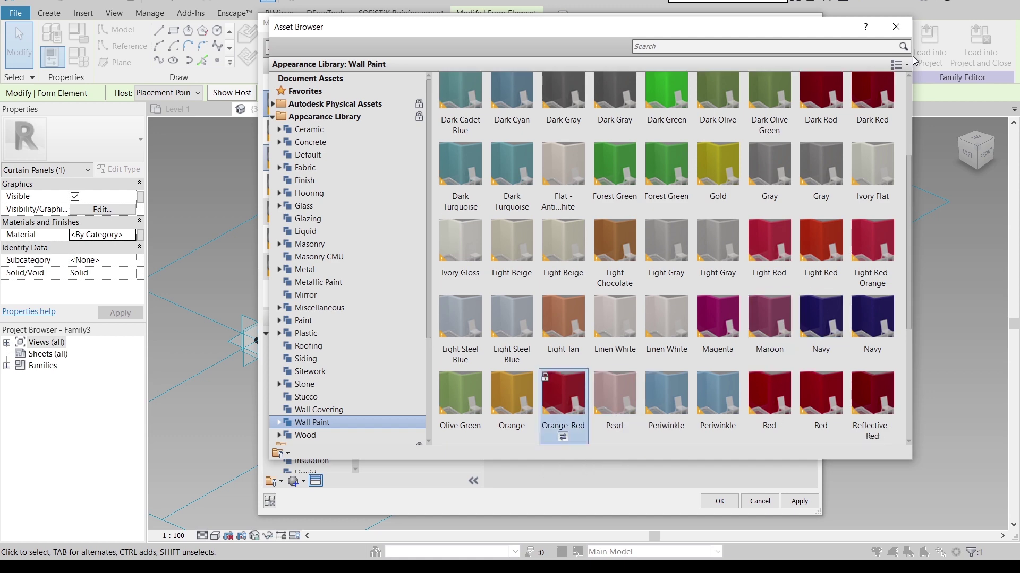
{"action": "left_click", "coordinate": [897, 29]}
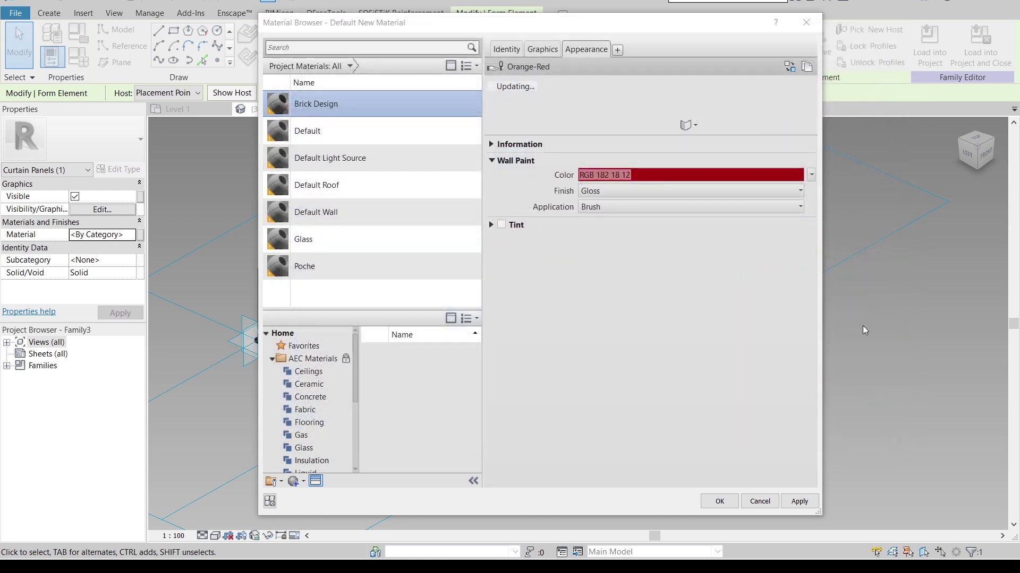
{"action": "left_click", "coordinate": [800, 502]}
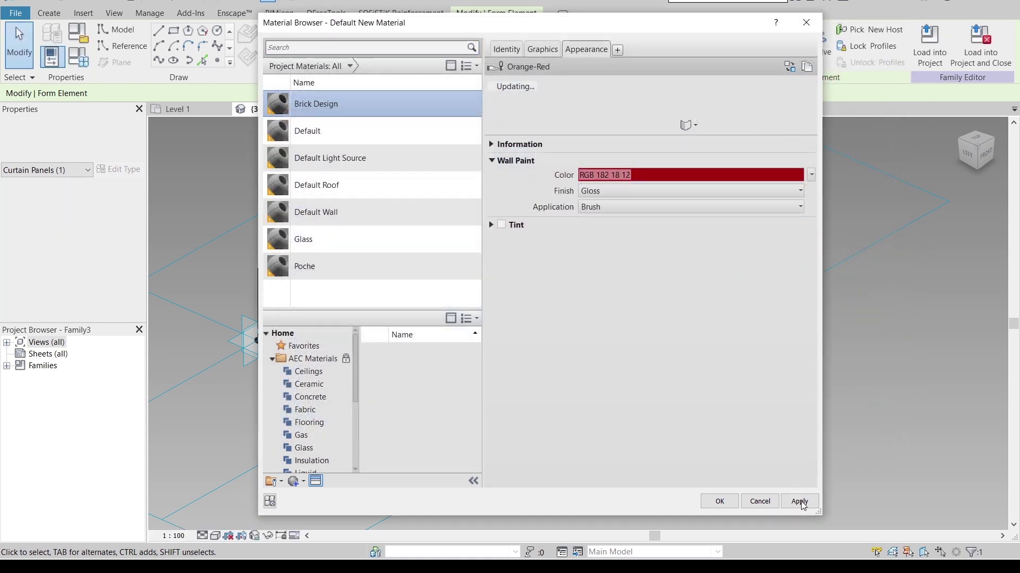
{"action": "left_click", "coordinate": [719, 501]}
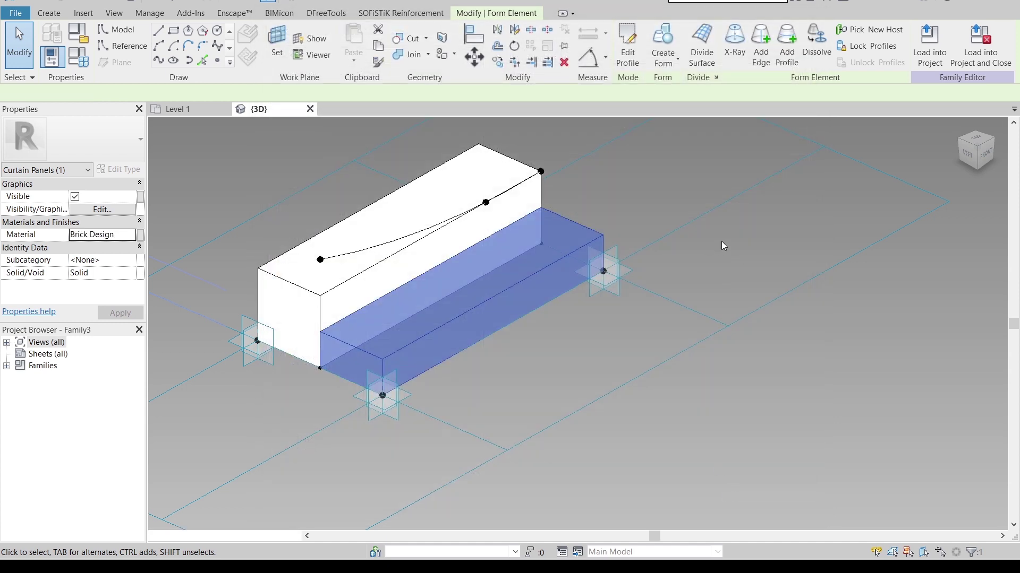
Reassign the existing Brick Design material to the selected low front block.
{"action": "scroll", "coordinate": [544, 280], "scroll_direction": "down", "scroll_amount": 2}
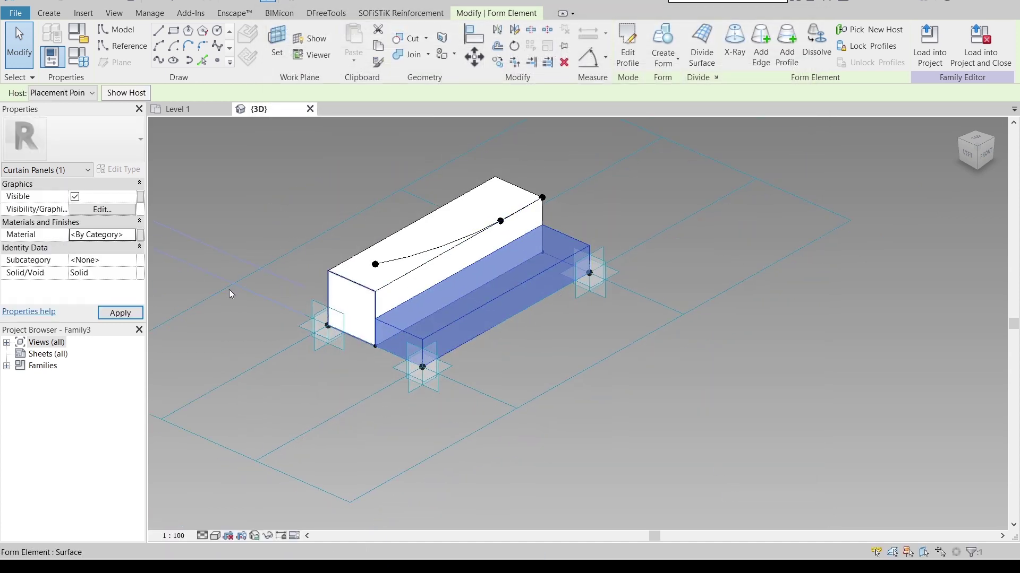
{"action": "left_click", "coordinate": [132, 234]}
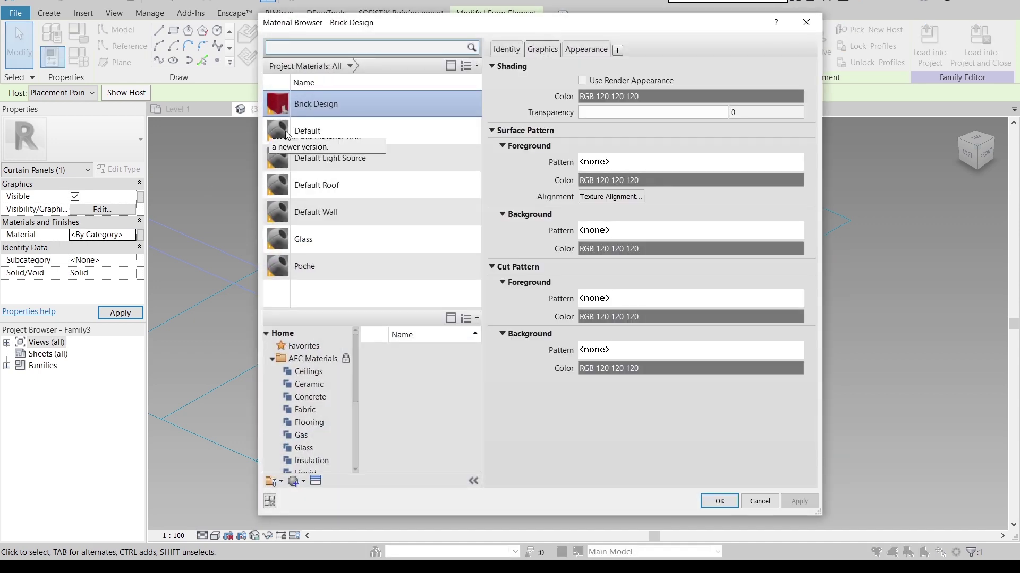
{"action": "key", "text": "Escape"}
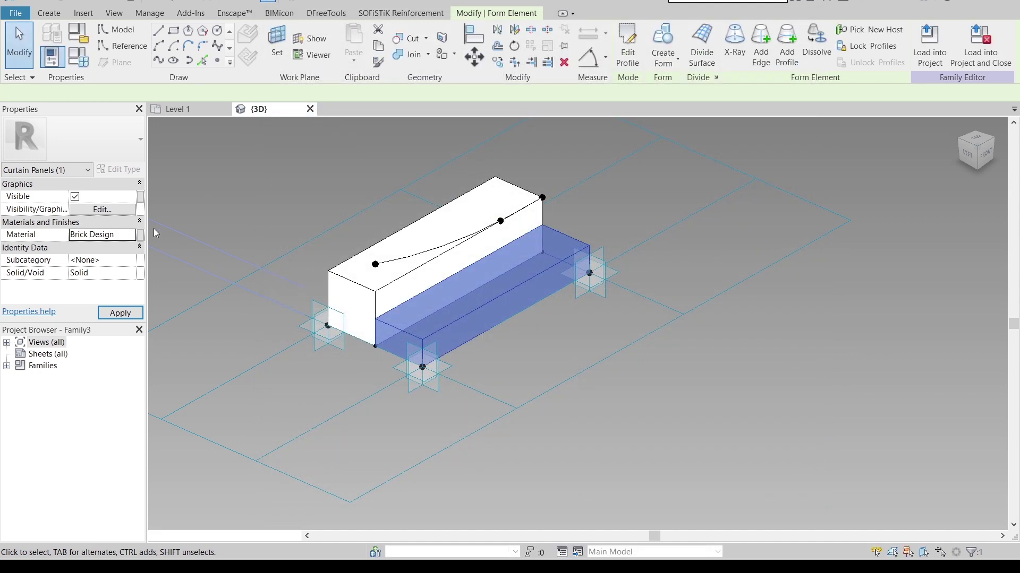
Associate the low front block's material with a new family type parameter named M.
{"action": "left_click", "coordinate": [141, 235]}
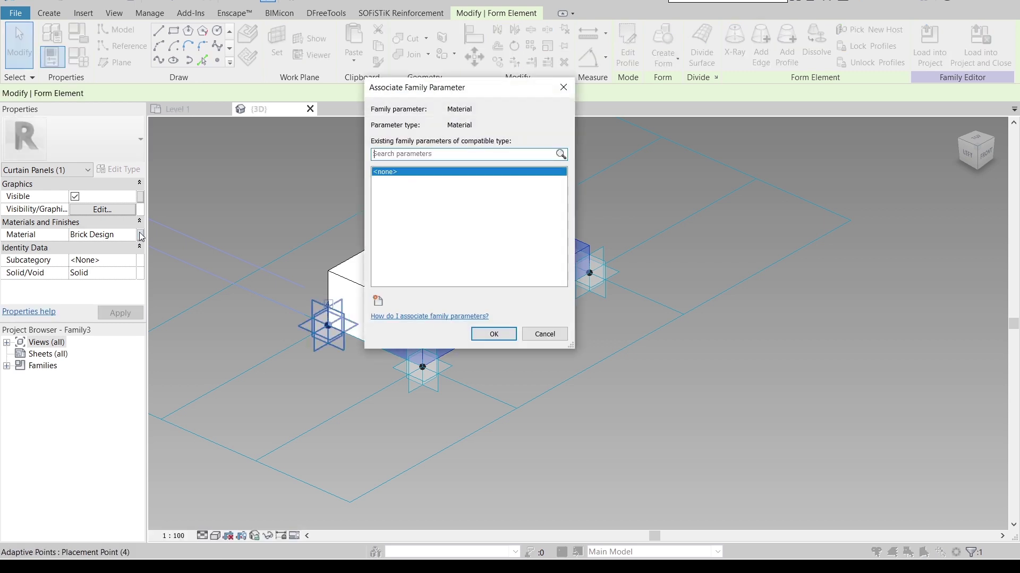
{"action": "left_click", "coordinate": [378, 301]}
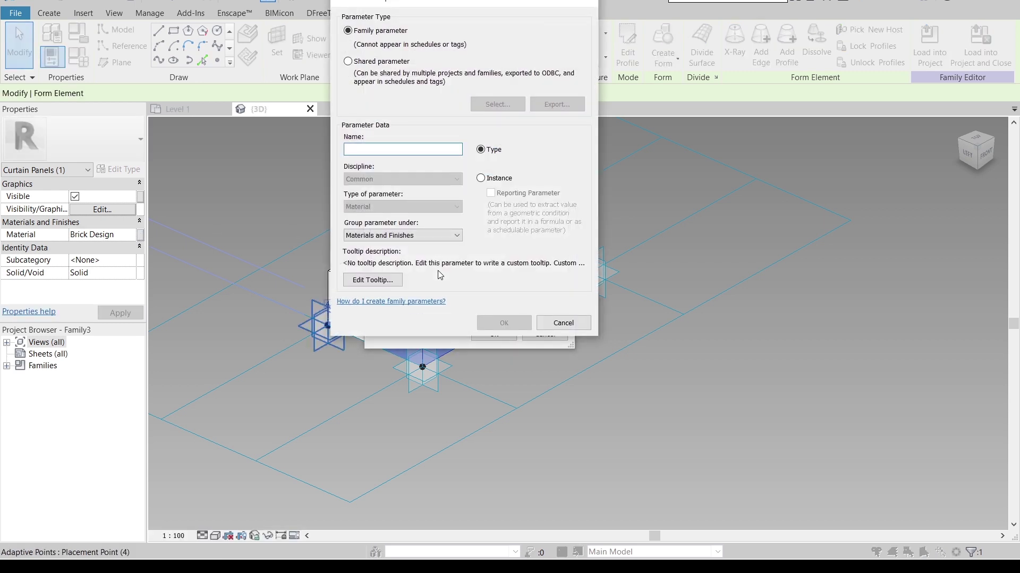
{"action": "left_click", "coordinate": [504, 323]}
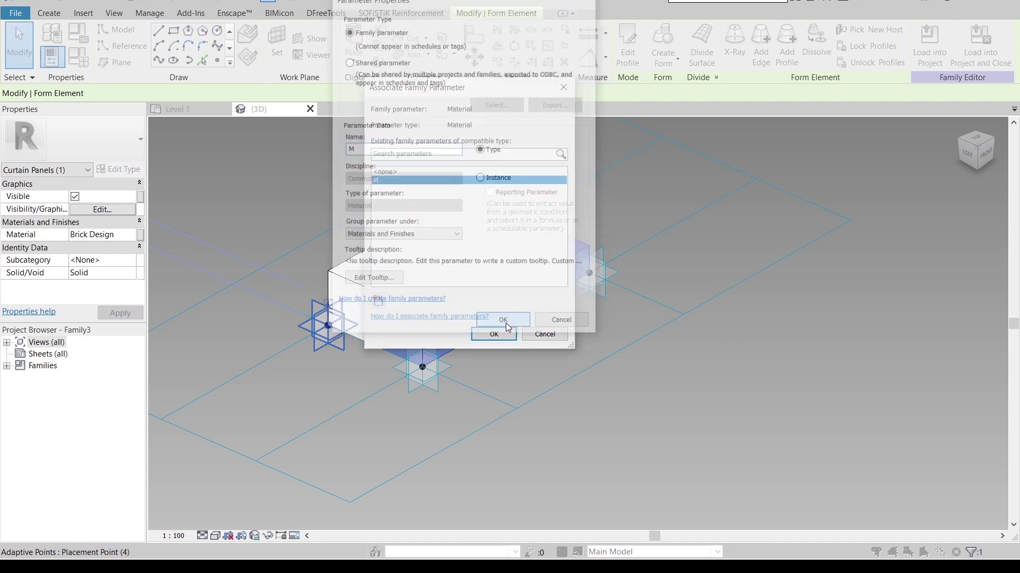
{"action": "left_click", "coordinate": [493, 335]}
{"action": "left_click", "coordinate": [534, 343]}
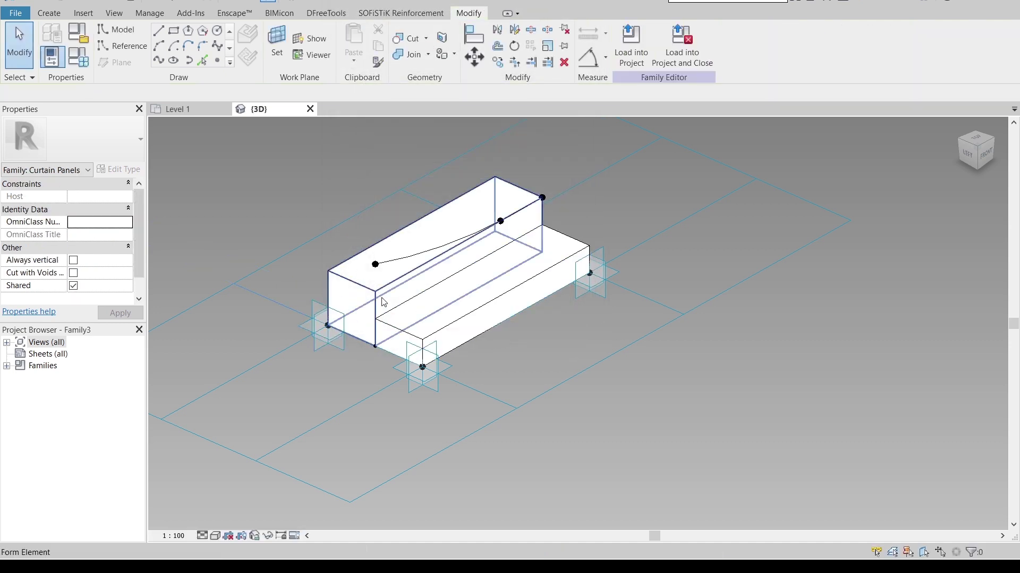
Link the taller rear block's material to the existing family parameter M.
{"action": "left_click", "coordinate": [451, 299]}
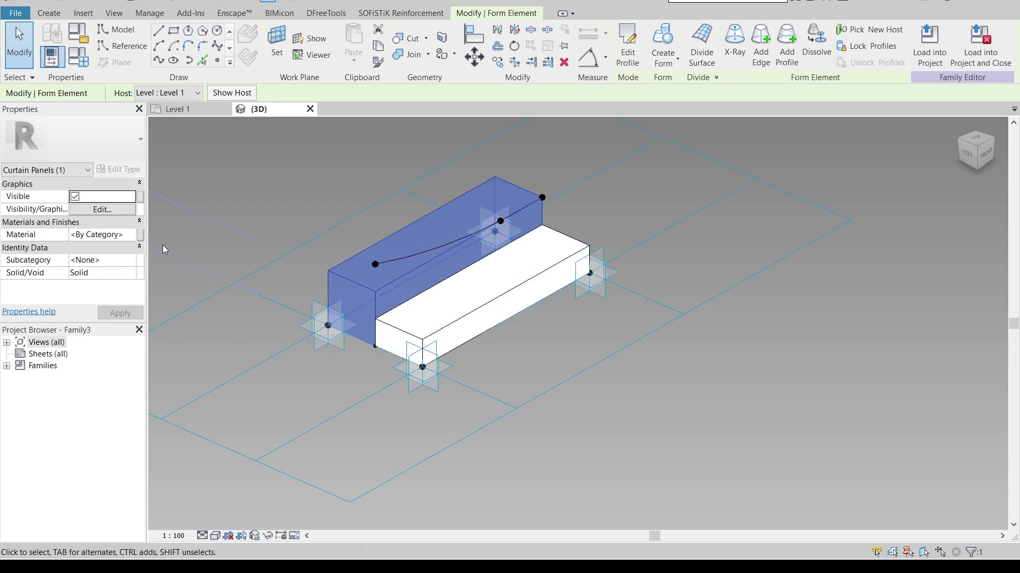
{"action": "left_click", "coordinate": [135, 235]}
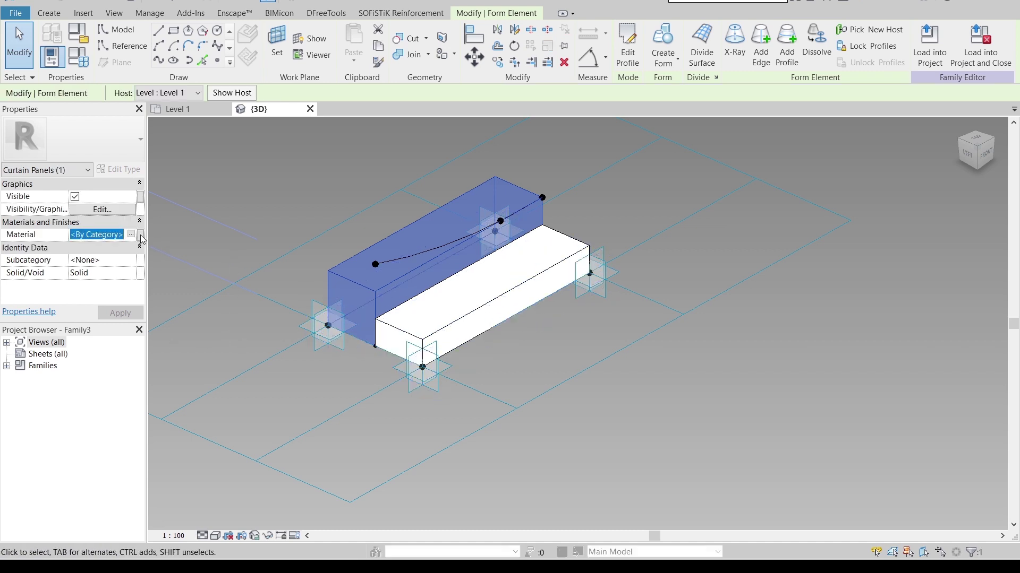
{"action": "left_click", "coordinate": [140, 235]}
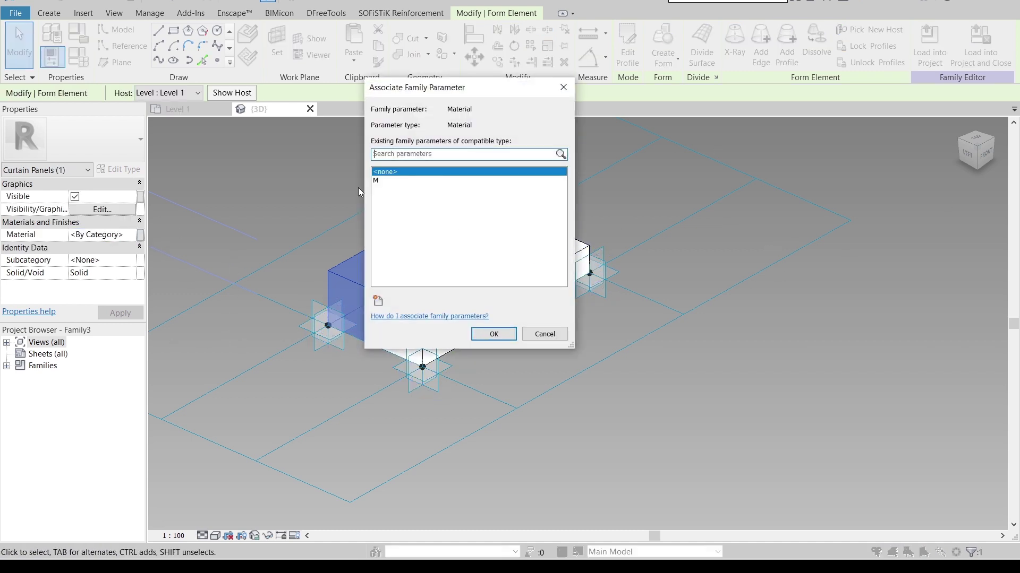
{"action": "left_click", "coordinate": [376, 182]}
{"action": "left_click", "coordinate": [490, 334]}
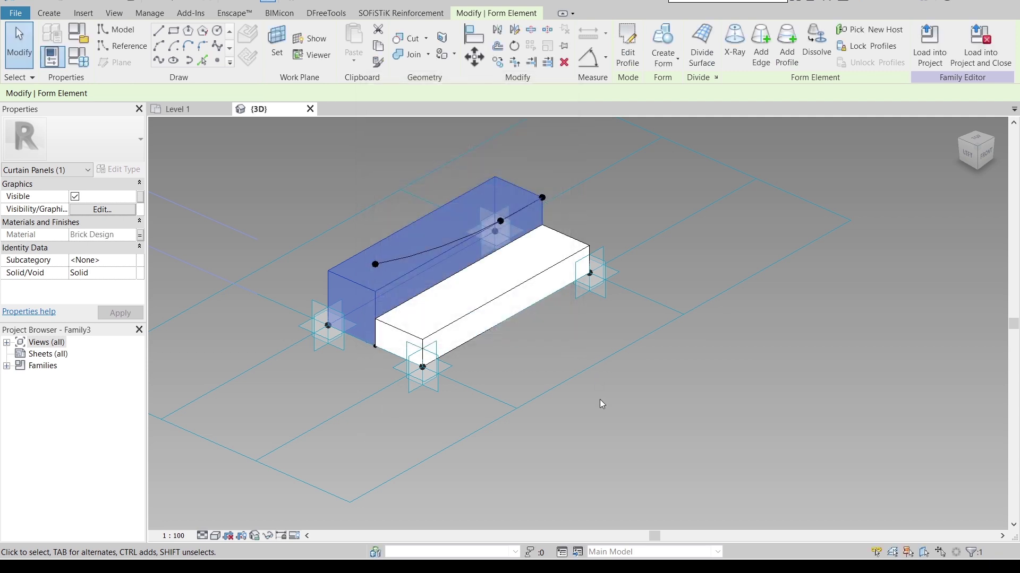
{"action": "left_click", "coordinate": [609, 416]}
Set the spline's middle reference point as work plane and sketch a rectangle from it, about 100 wide and 58 high, toward the front block.
{"action": "middle_click_drag", "start_coordinate": [608, 416], "coordinate": [608, 356], "text": "shift"}
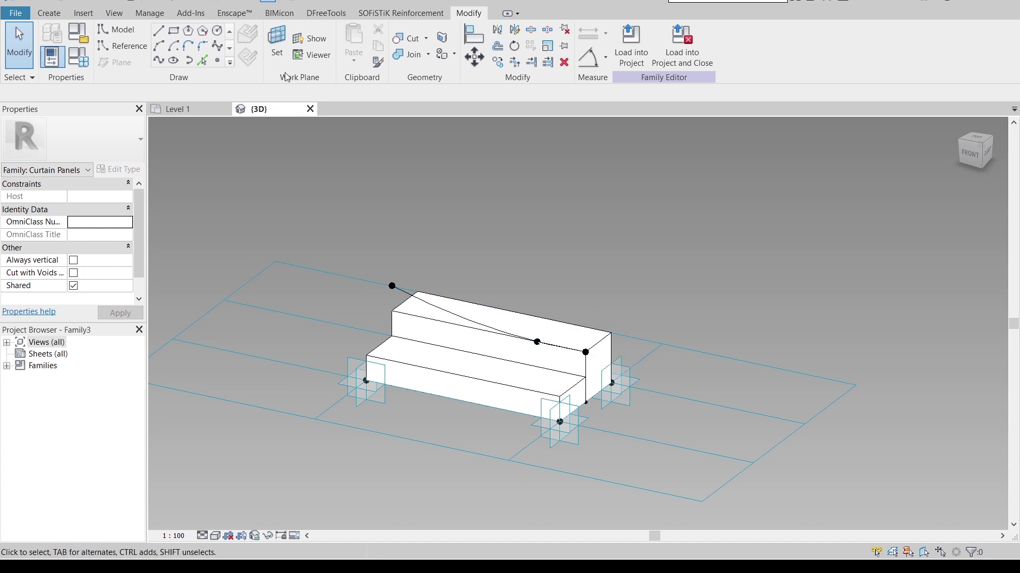
{"action": "left_click", "coordinate": [279, 54]}
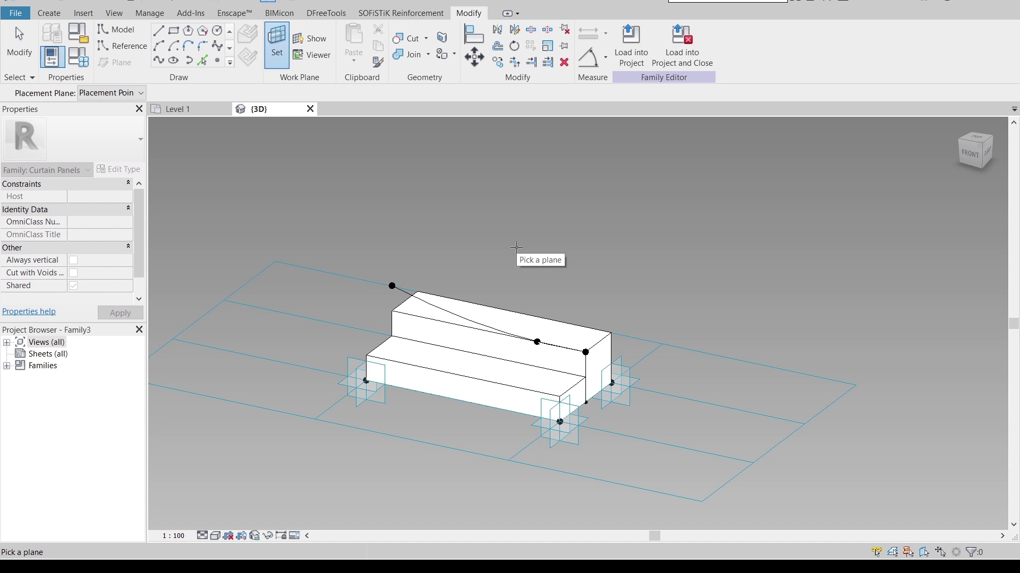
{"action": "scroll", "coordinate": [537, 375], "scroll_direction": "up", "scroll_amount": 3}
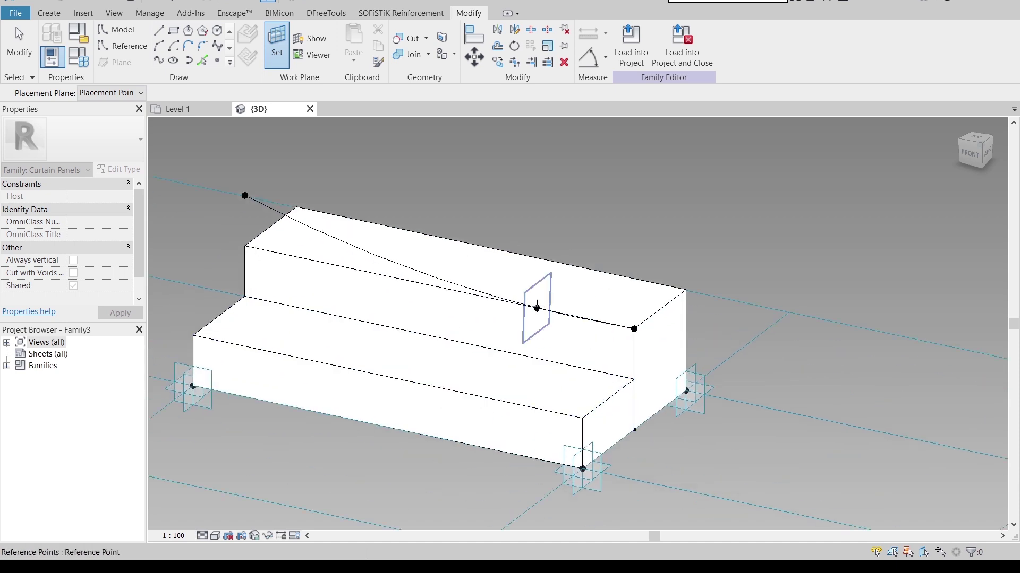
{"action": "left_click", "coordinate": [537, 307]}
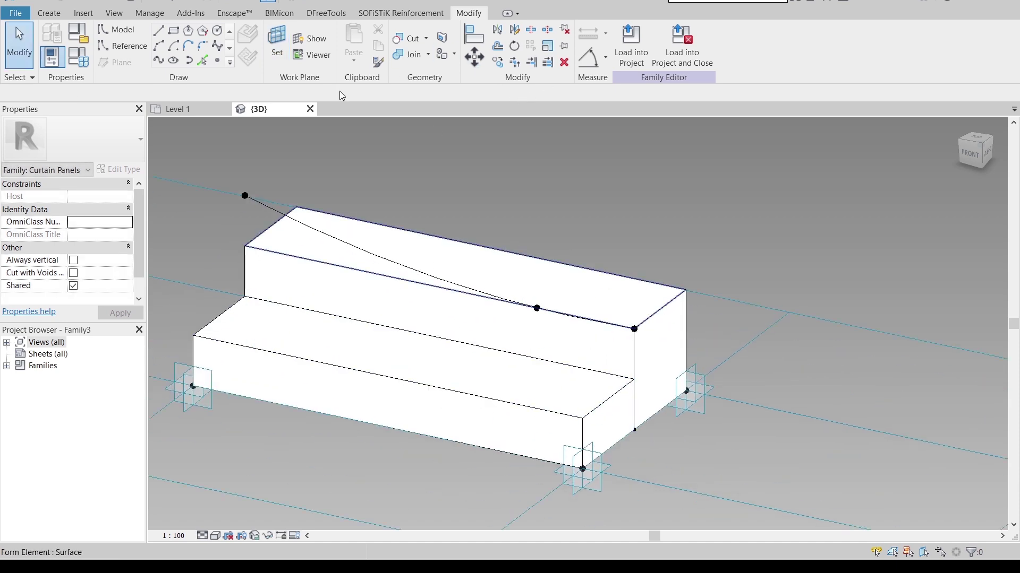
{"action": "left_click", "coordinate": [174, 31]}
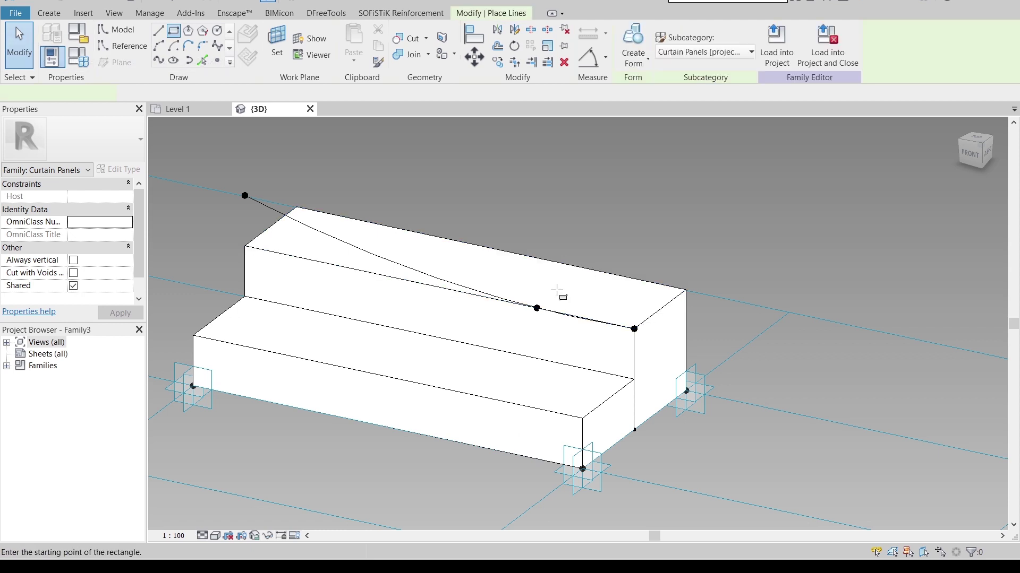
{"action": "left_click", "coordinate": [537, 308]}
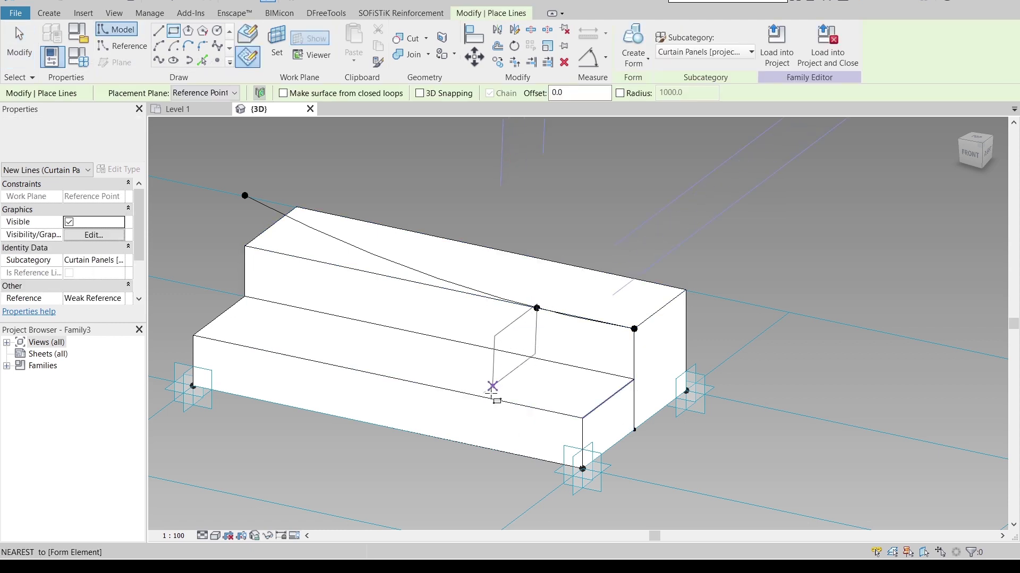
{"action": "left_click", "coordinate": [545, 421]}
{"action": "key", "text": "Escape"}
{"action": "key", "text": "Escape"}
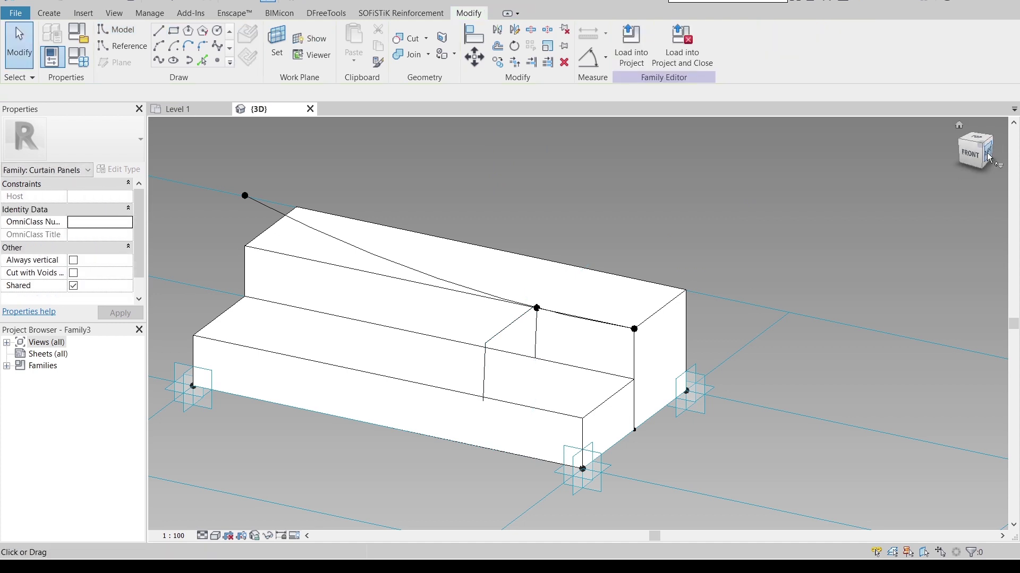
Set the height of the rectangle at the spline's middle point to 50 using its lower line's temporary dimension.
{"action": "left_click", "coordinate": [988, 158]}
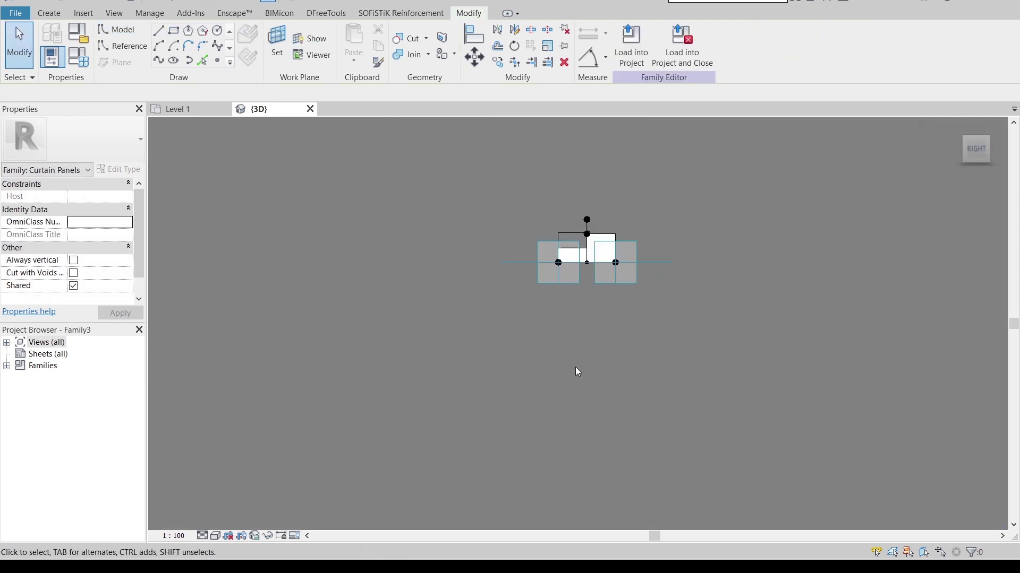
{"action": "scroll", "coordinate": [591, 240], "scroll_direction": "up", "scroll_amount": 6}
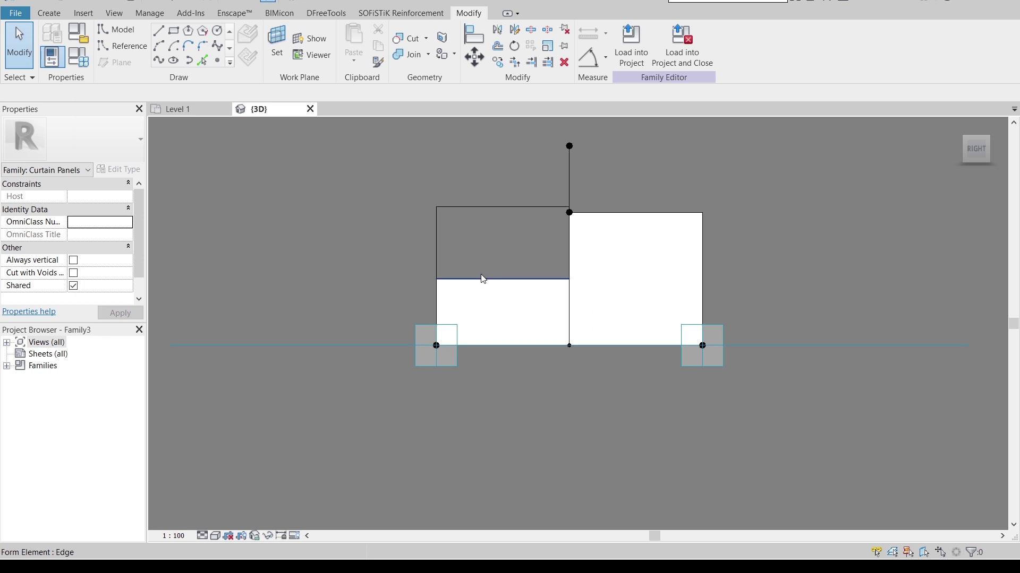
{"action": "key", "text": "Tab"}
{"action": "left_click", "coordinate": [515, 288]}
{"action": "scroll", "coordinate": [515, 289], "scroll_direction": "up", "scroll_amount": 2}
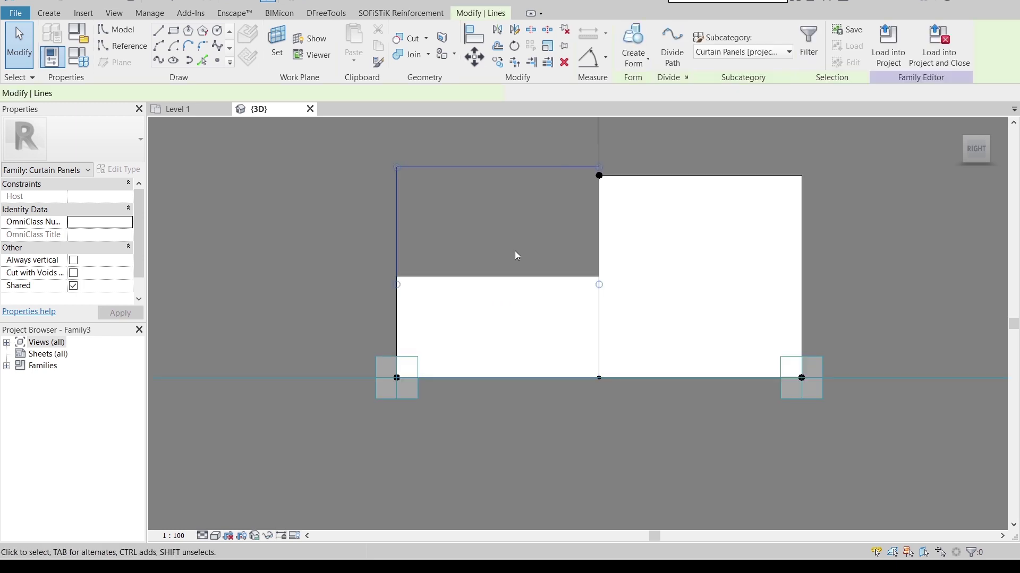
{"action": "left_click", "coordinate": [325, 247]}
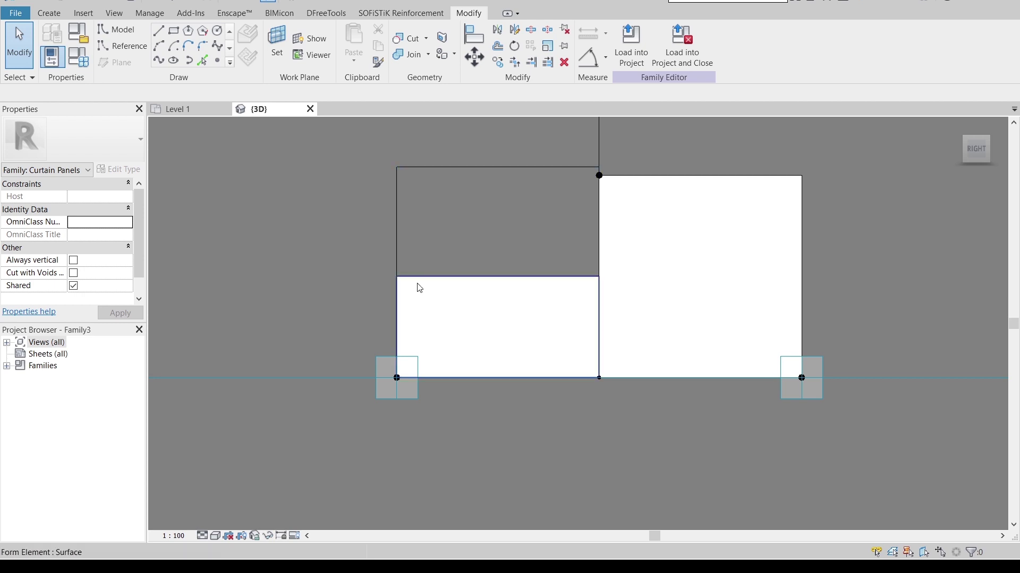
{"action": "middle_click_drag", "start_coordinate": [420, 288], "coordinate": [473, 336], "text": "shift"}
{"action": "scroll", "coordinate": [462, 321], "scroll_direction": "up", "scroll_amount": 3}
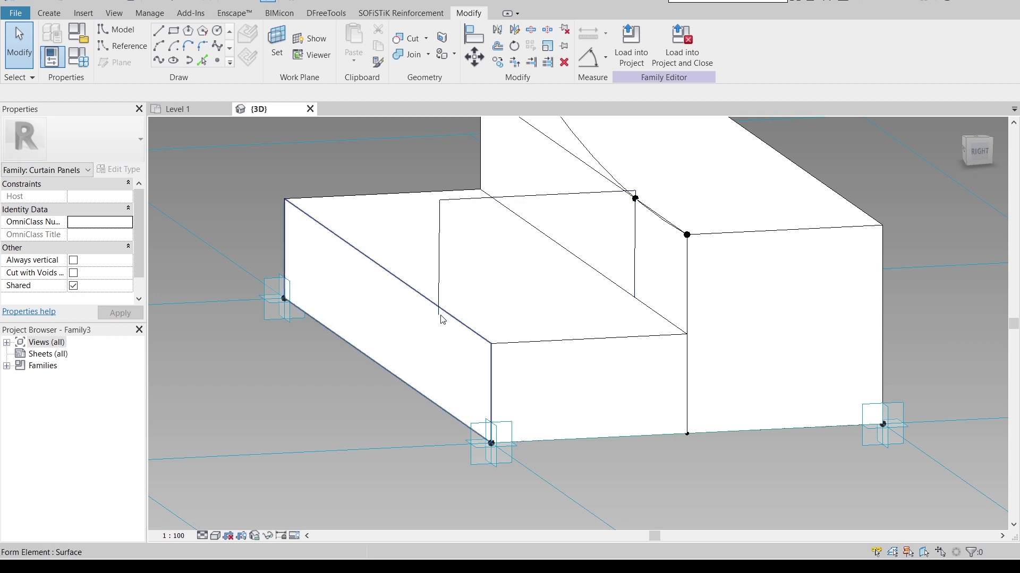
{"action": "left_click", "coordinate": [527, 309]}
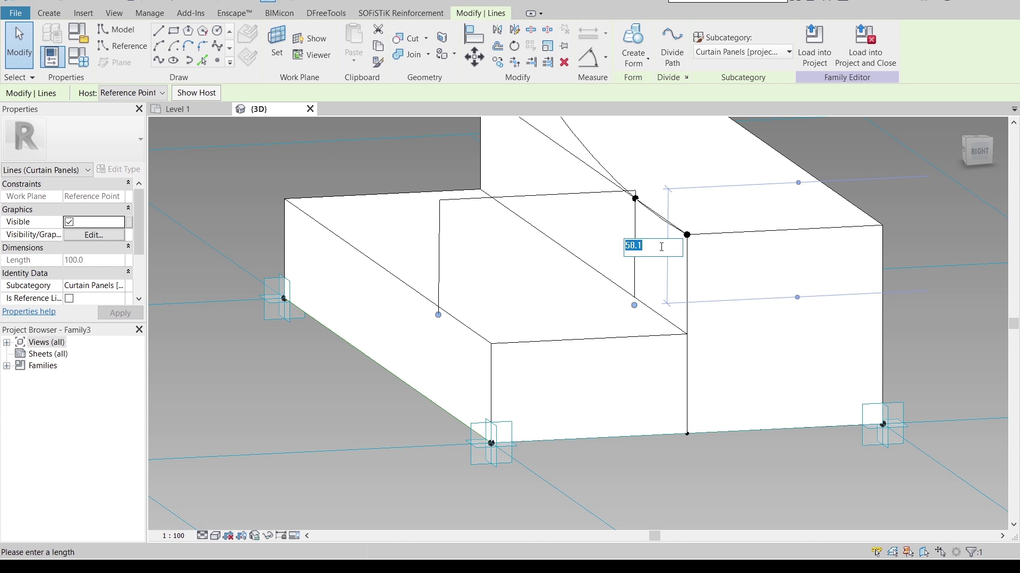
{"action": "key", "text": "Return"}
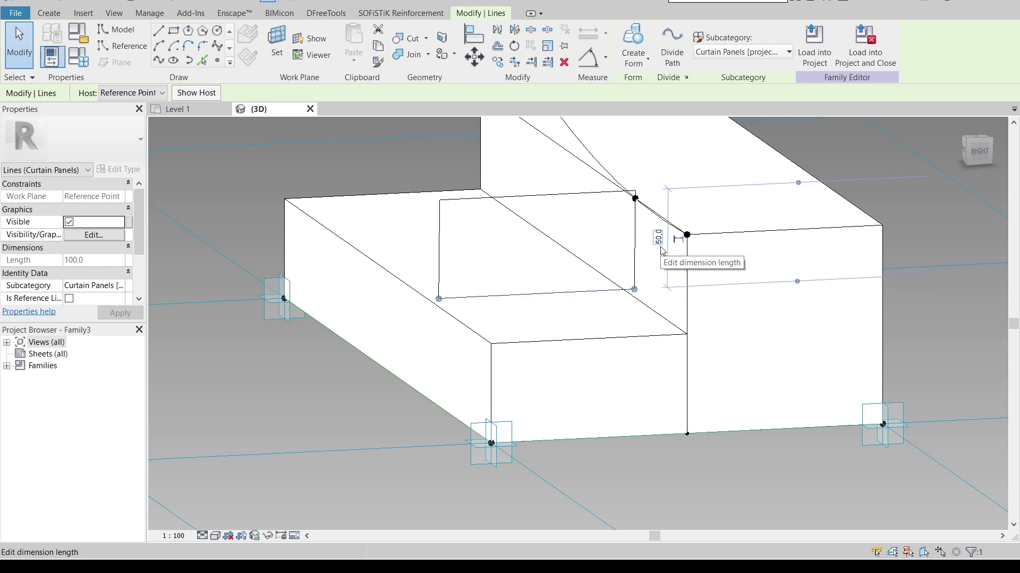
{"action": "left_click", "coordinate": [270, 385]}
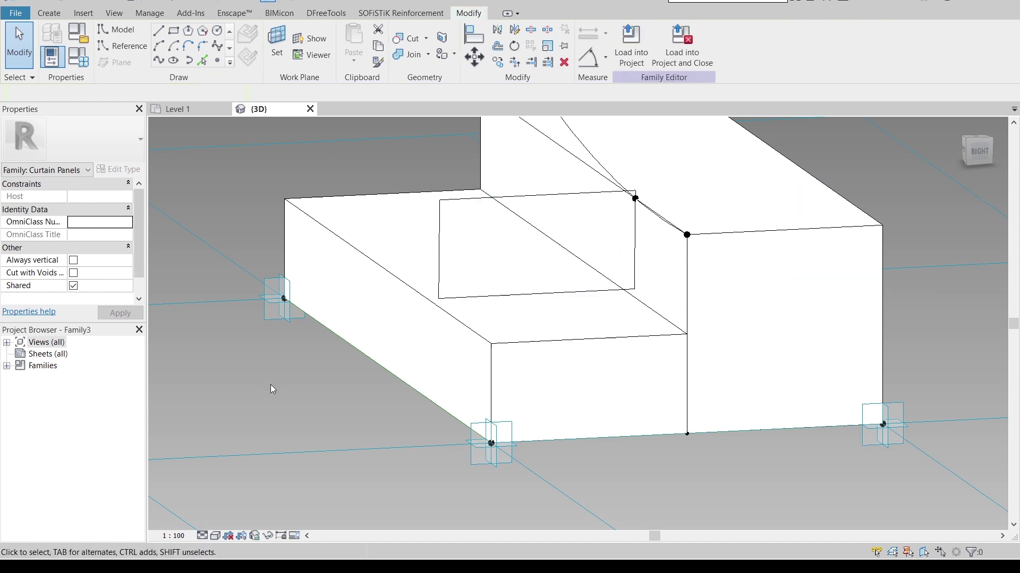
Set the view scale to 1:20 and add an aligned dimension between the rectangle's upper and lower lines.
{"action": "left_click", "coordinate": [173, 536]}
{"action": "left_click", "coordinate": [190, 421]}
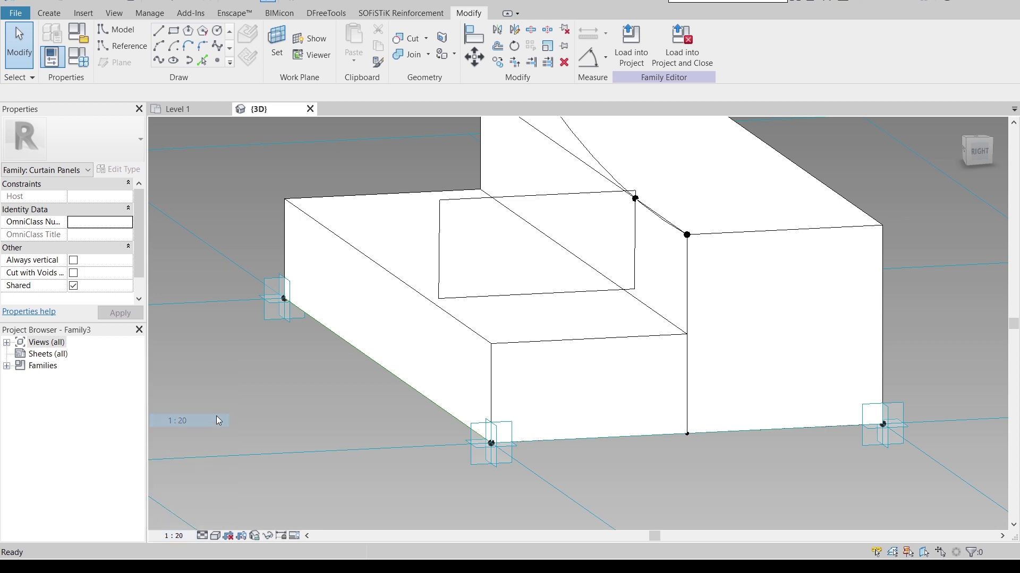
{"action": "key", "text": "d"}
{"action": "key", "text": "i"}
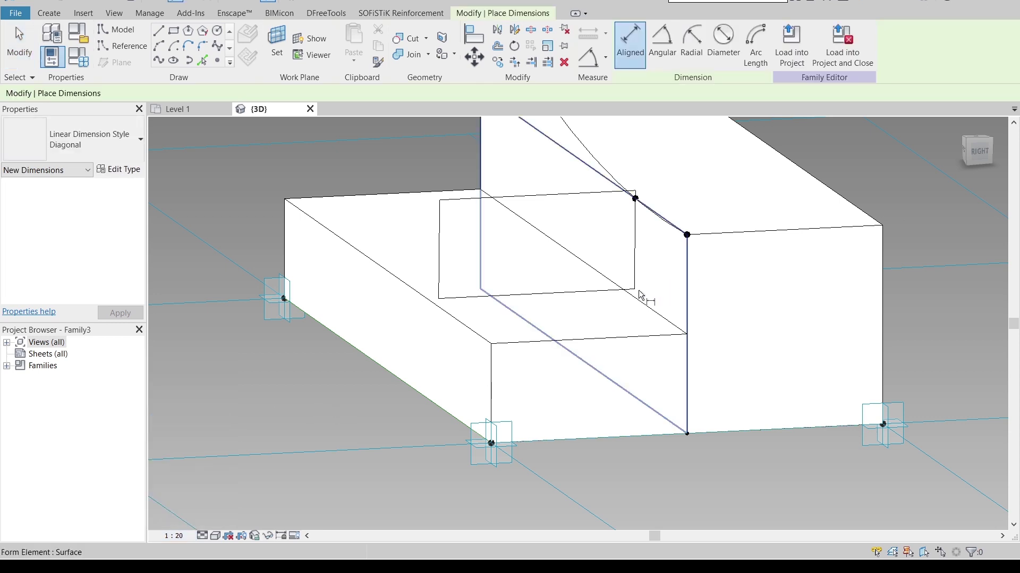
{"action": "left_click", "coordinate": [576, 300]}
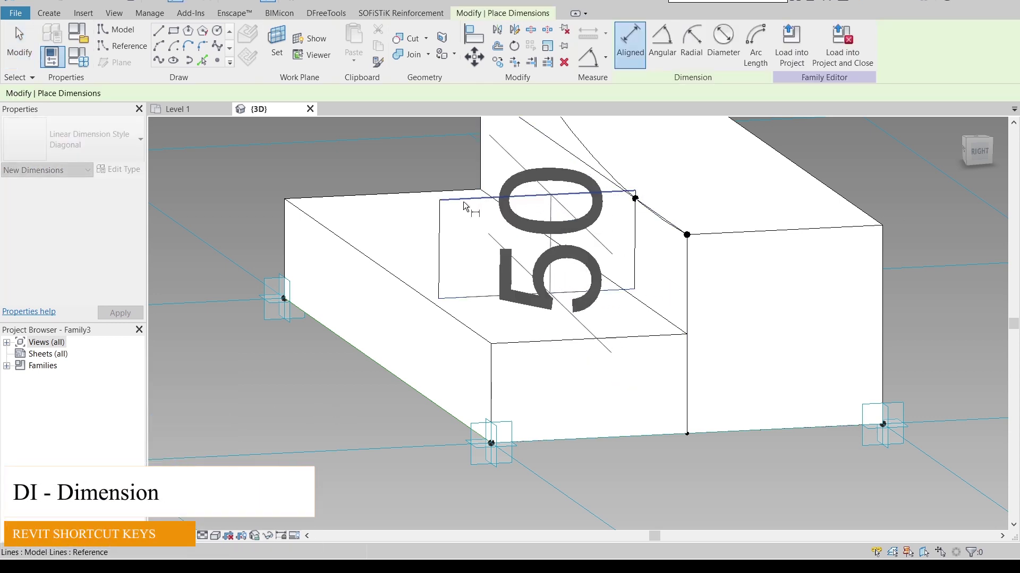
{"action": "scroll", "coordinate": [390, 214], "scroll_direction": "down", "scroll_amount": 1}
{"action": "left_click", "coordinate": [335, 212]}
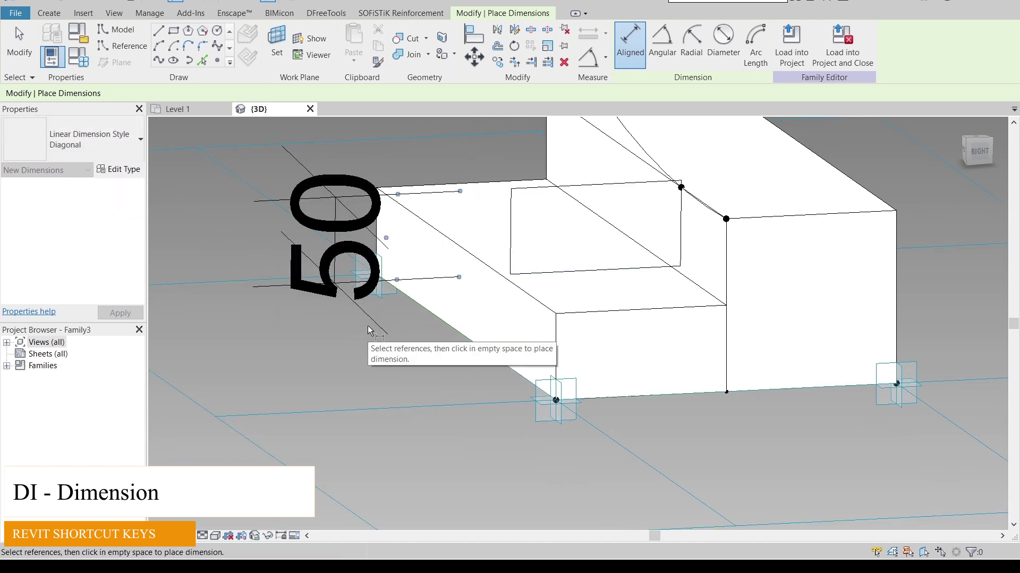
{"action": "key", "text": "Escape"}
{"action": "key", "text": "Escape"}
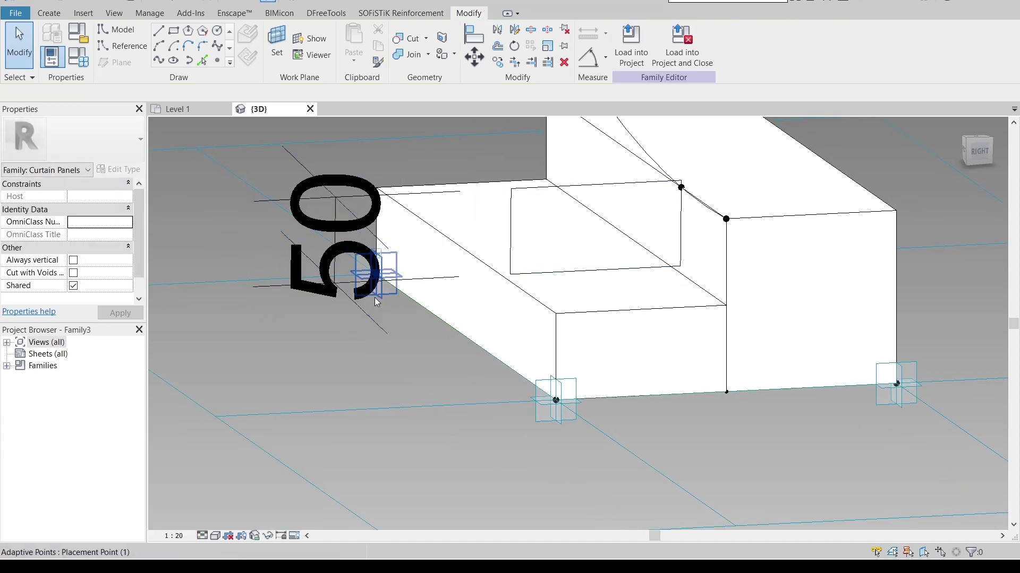
Label the rectangle's height dimension with a new type parameter named THK and set the view scale to 1:5.
{"action": "left_click", "coordinate": [342, 303]}
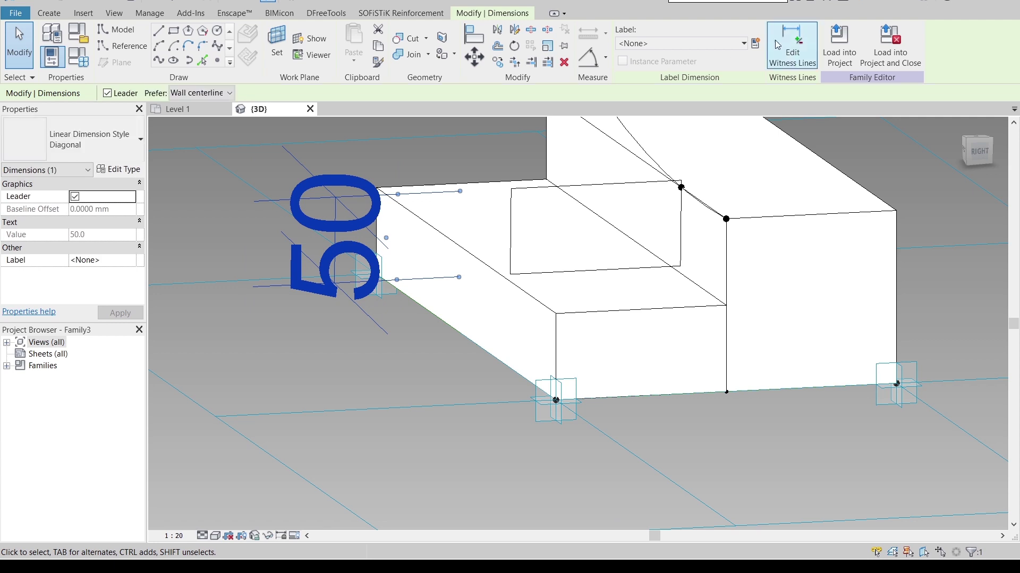
{"action": "left_click", "coordinate": [756, 44]}
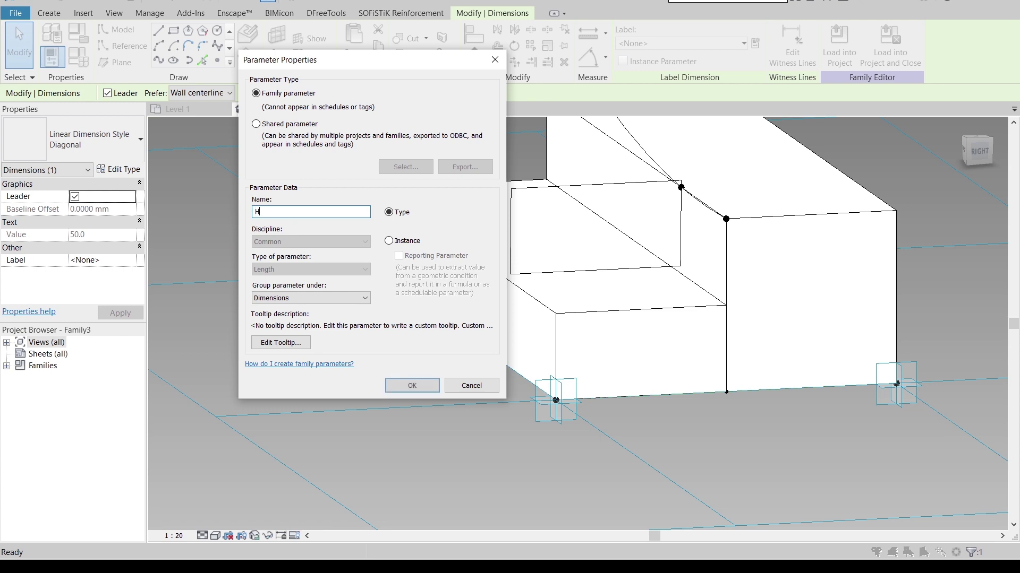
{"action": "type", "text": "THK"}
{"action": "left_click", "coordinate": [416, 386]}
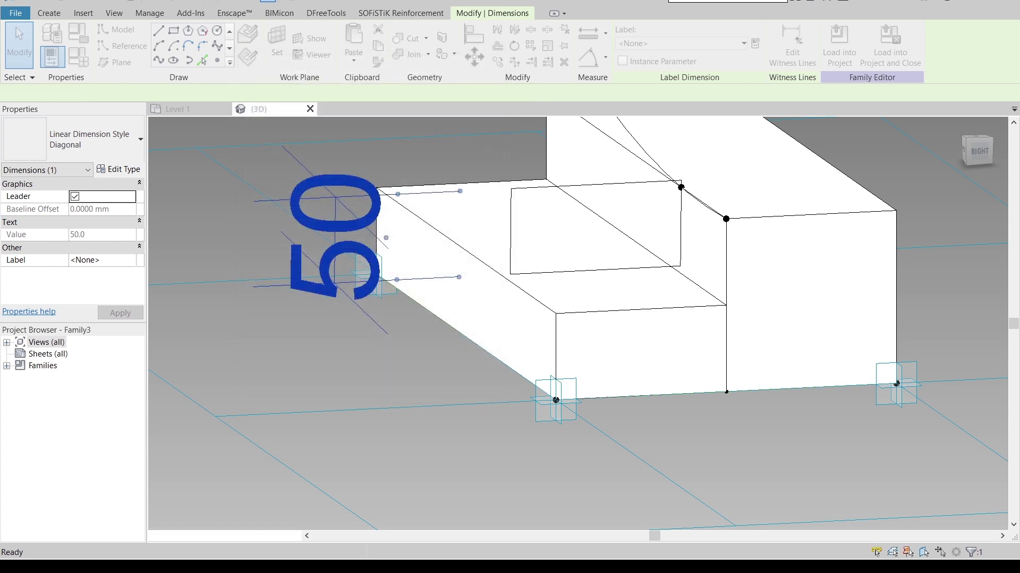
{"action": "left_click", "coordinate": [446, 376]}
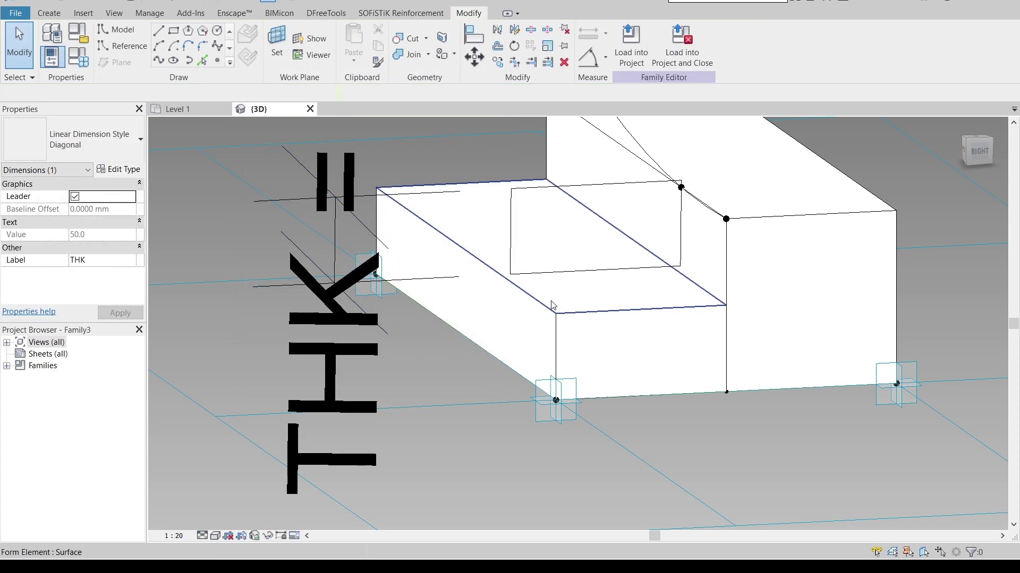
{"action": "left_click", "coordinate": [175, 535]}
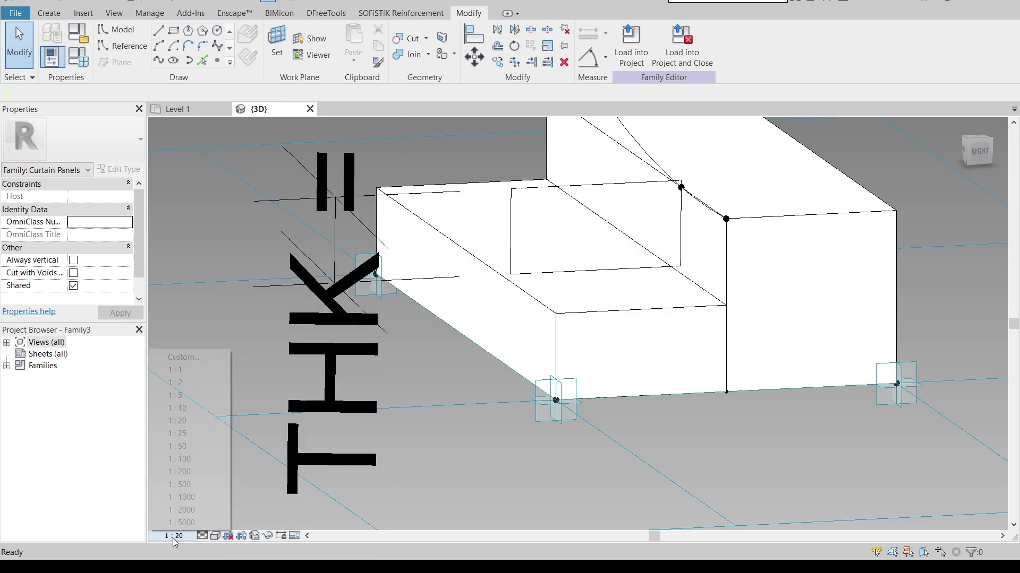
{"action": "left_click", "coordinate": [178, 394]}
Create a solid form by sweeping the THK-labelled rectangle along the spline through the three reference points.
{"action": "middle_click_drag", "start_coordinate": [310, 381], "coordinate": [562, 323], "text": "shift"}
{"action": "left_click", "coordinate": [563, 313]}
{"action": "scroll", "coordinate": [563, 312], "scroll_direction": "down", "scroll_amount": 2}
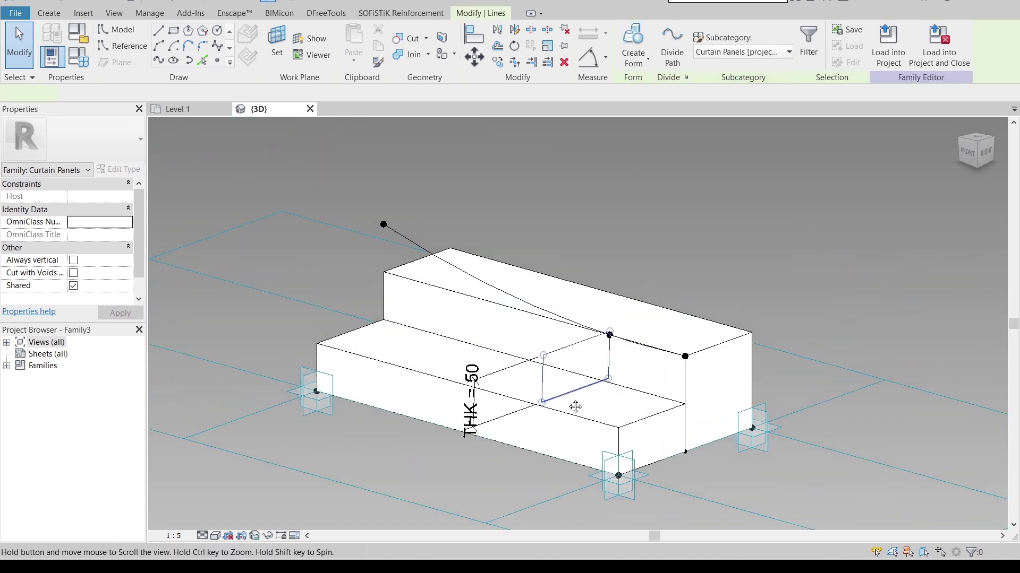
{"action": "left_click", "coordinate": [408, 243], "text": "ctrl"}
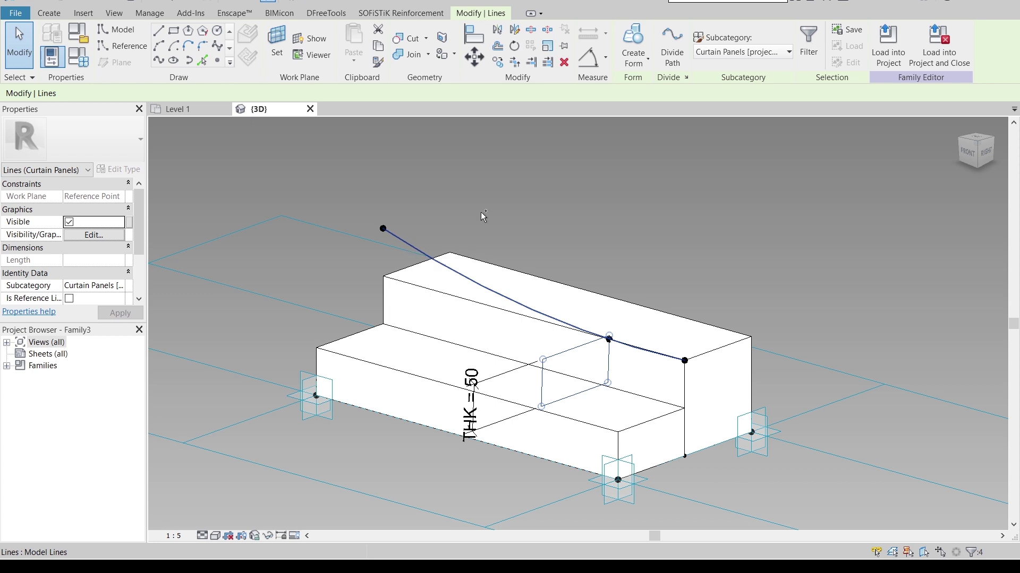
{"action": "left_click", "coordinate": [633, 58]}
{"action": "left_click", "coordinate": [632, 86]}
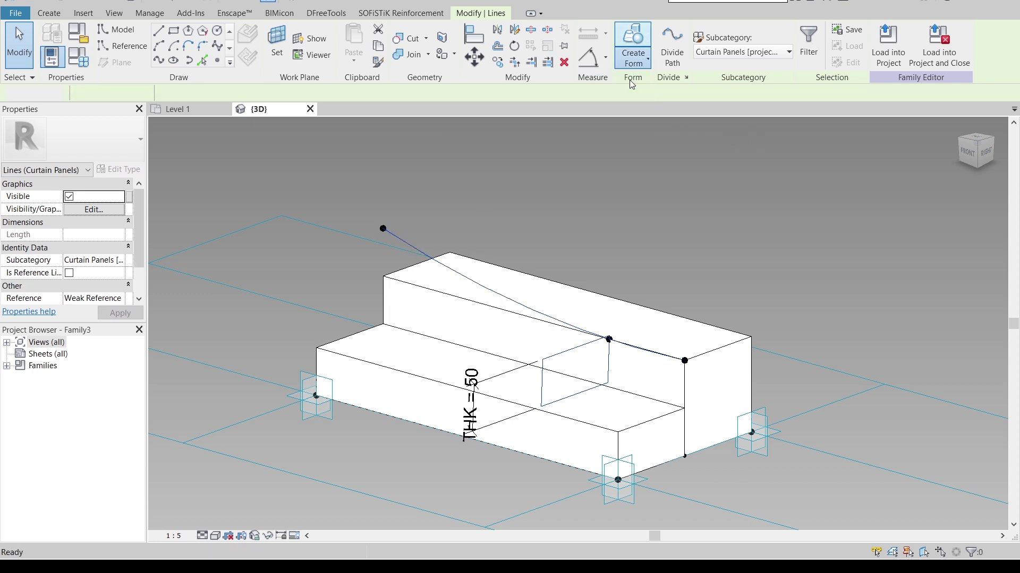
Associate the swept form's material with the existing family parameter M.
{"action": "middle_click_drag", "start_coordinate": [626, 223], "coordinate": [533, 333], "text": "shift"}
{"action": "key", "text": "Tab"}
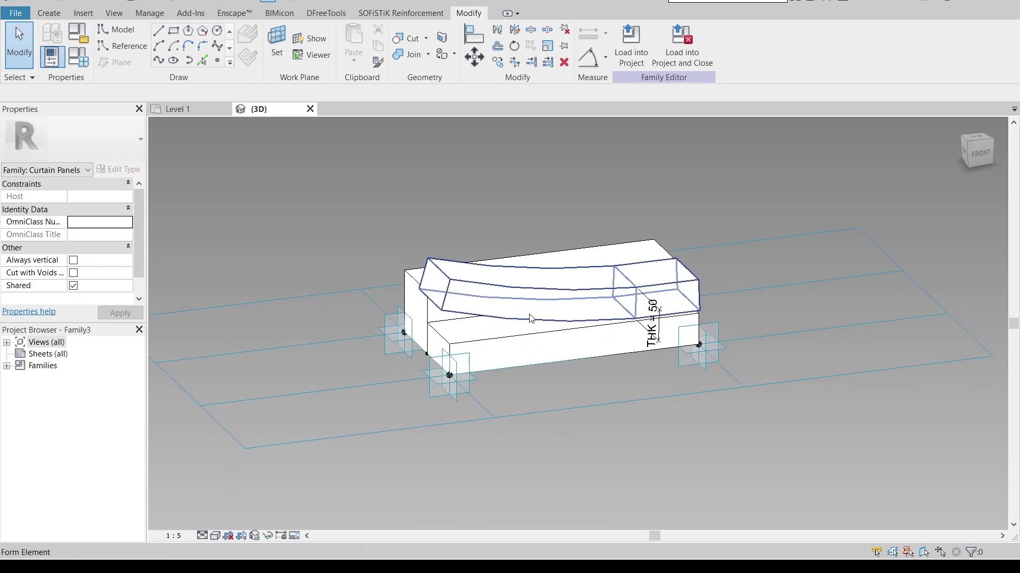
{"action": "left_click", "coordinate": [531, 319]}
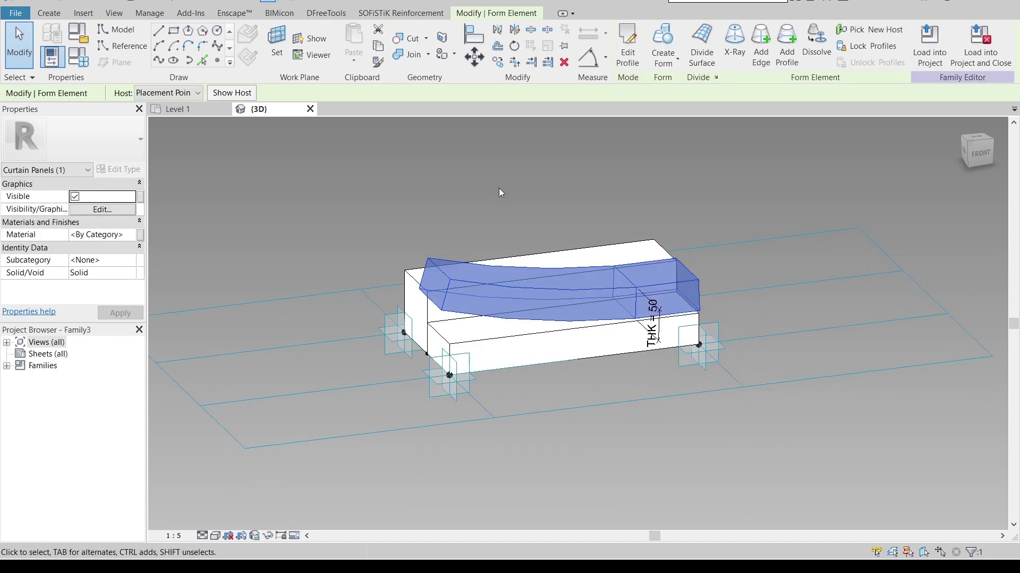
{"action": "left_click", "coordinate": [140, 234]}
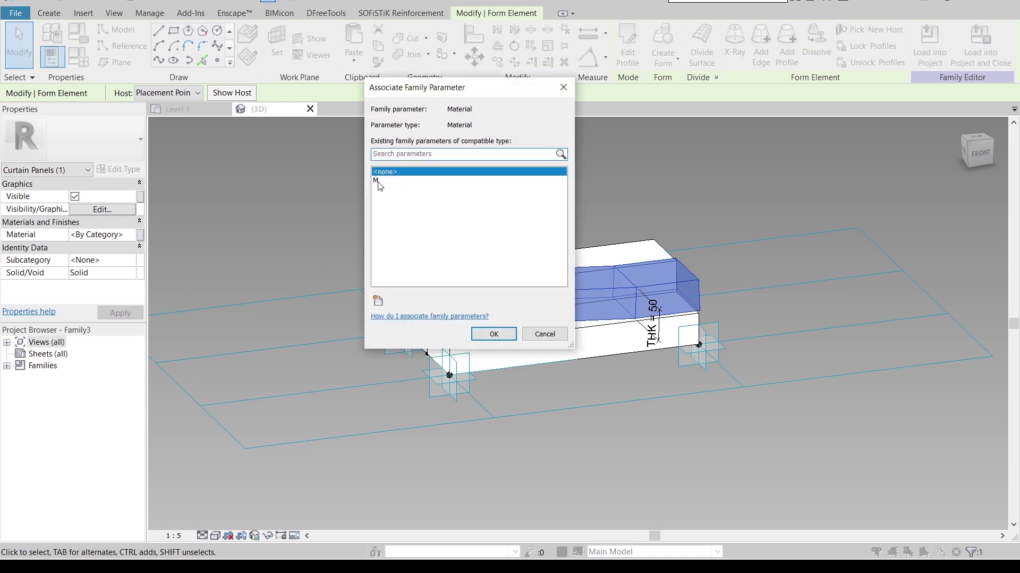
{"action": "left_click", "coordinate": [379, 181]}
{"action": "left_click", "coordinate": [494, 334]}
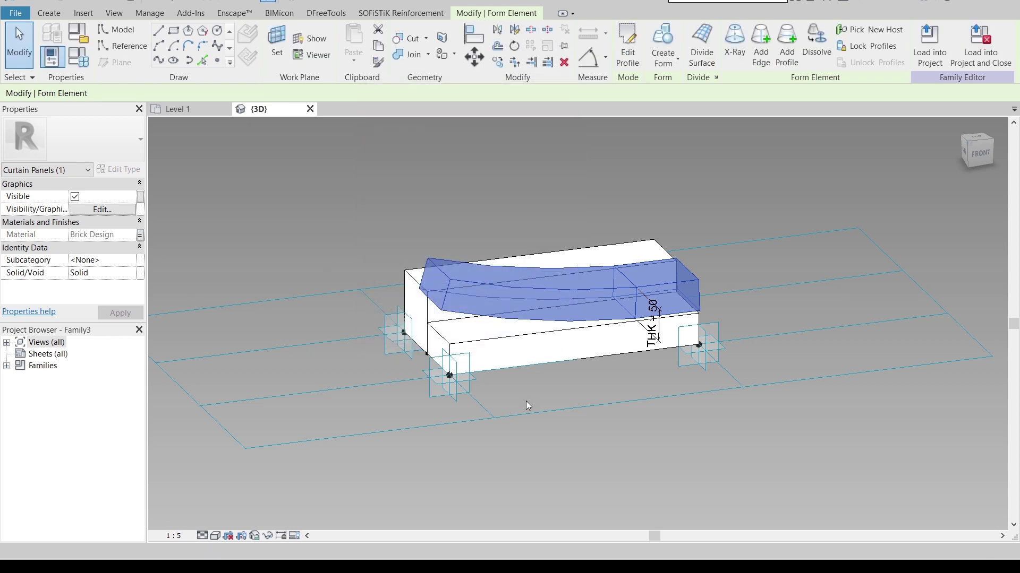
{"action": "left_click", "coordinate": [526, 400]}
{"action": "scroll", "coordinate": [524, 364], "scroll_direction": "down", "scroll_amount": 1}
{"action": "middle_click_drag", "start_coordinate": [525, 364], "coordinate": [451, 423], "text": "shift"}
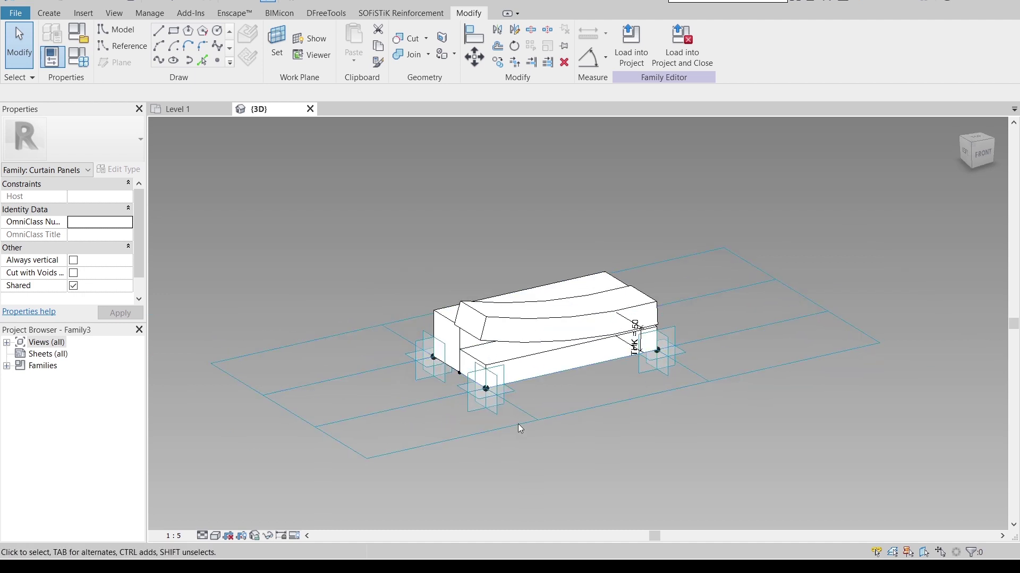
Change the 3D view's visual style to show the material colours on the blocks and swept form.
{"action": "middle_click_drag", "start_coordinate": [521, 428], "coordinate": [518, 340], "text": "shift"}
{"action": "left_click", "coordinate": [215, 535]}
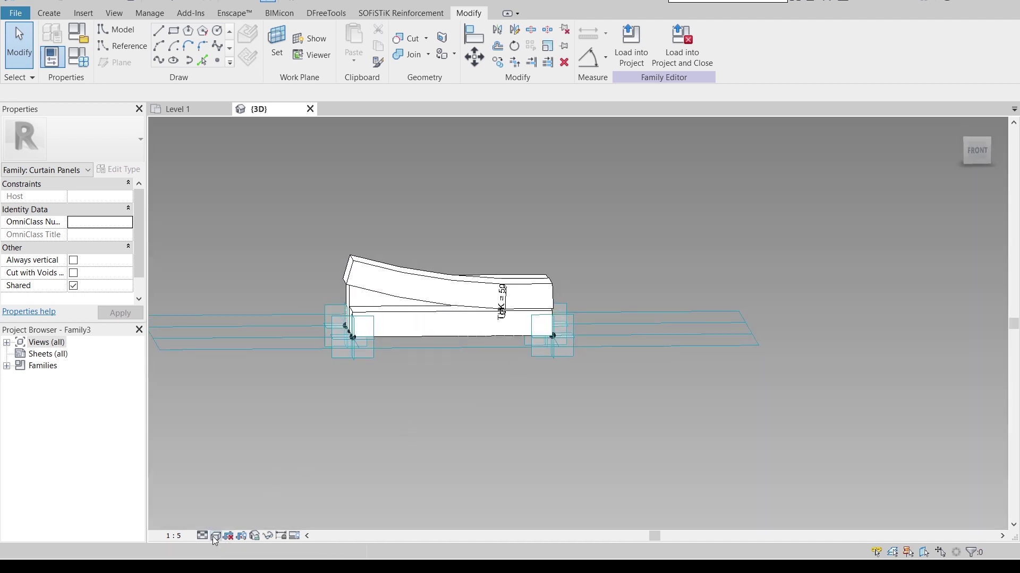
{"action": "left_click", "coordinate": [239, 507]}
{"action": "middle_click_drag", "start_coordinate": [441, 348], "coordinate": [464, 338]}
{"action": "scroll", "coordinate": [586, 351], "scroll_direction": "up", "scroll_amount": 2}
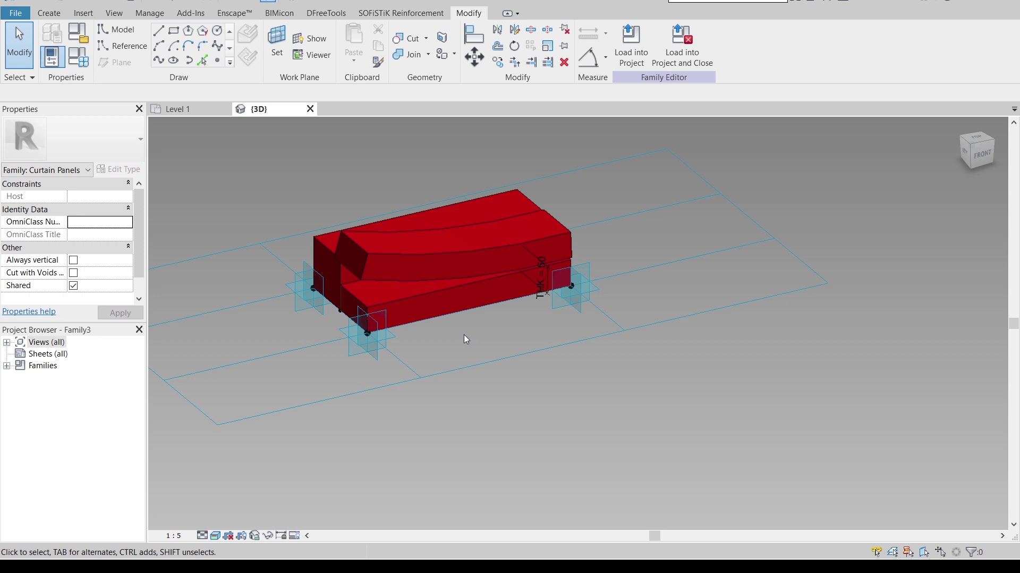
{"action": "left_click", "coordinate": [16, 14]}
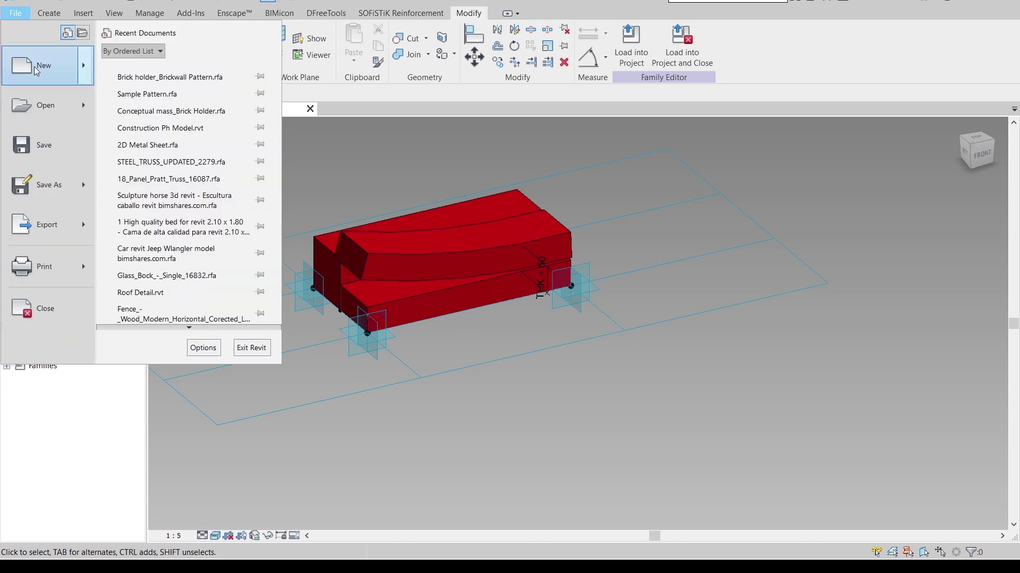
{"action": "mouse_move", "coordinate": [34, 66]}
{"action": "left_click", "coordinate": [190, 103]}
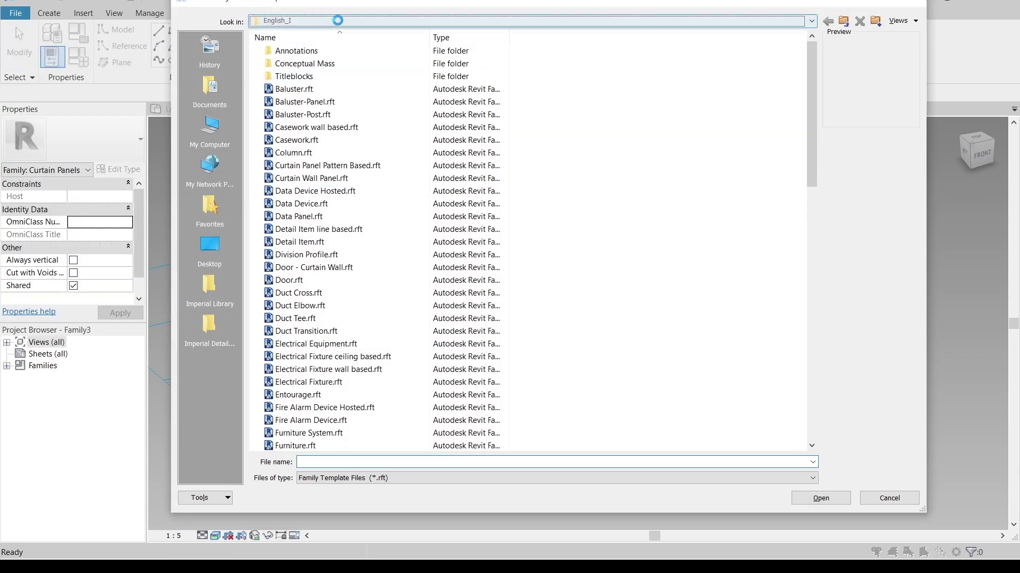
{"action": "left_click", "coordinate": [337, 21]}
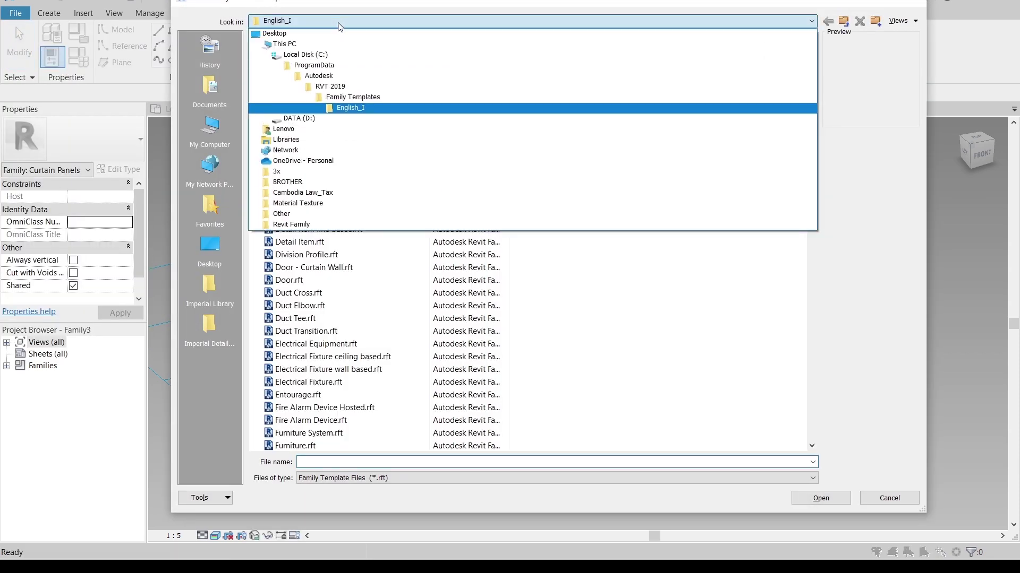
{"action": "left_click", "coordinate": [338, 97]}
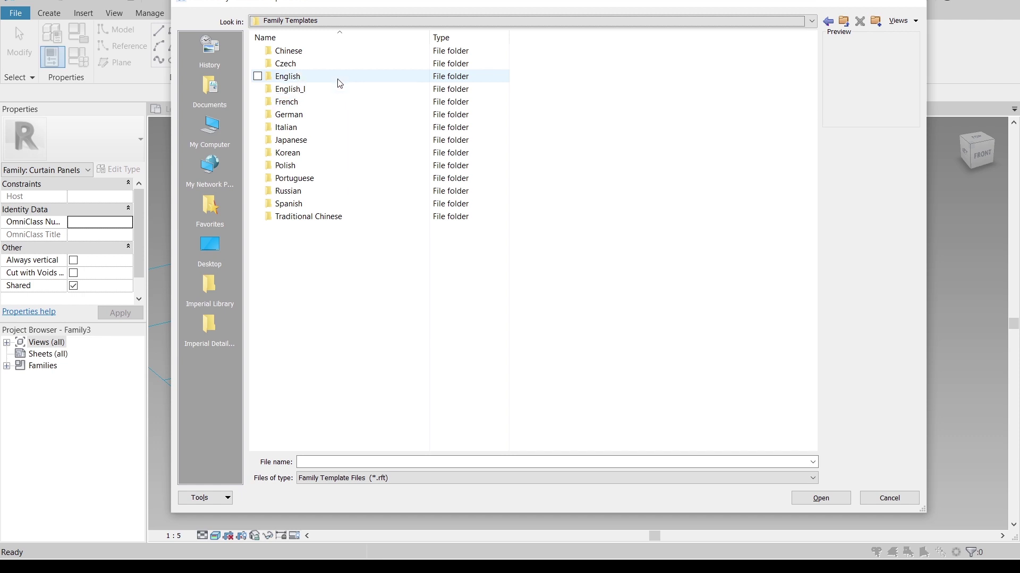
{"action": "double_click", "coordinate": [337, 80]}
{"action": "left_click", "coordinate": [367, 127]}
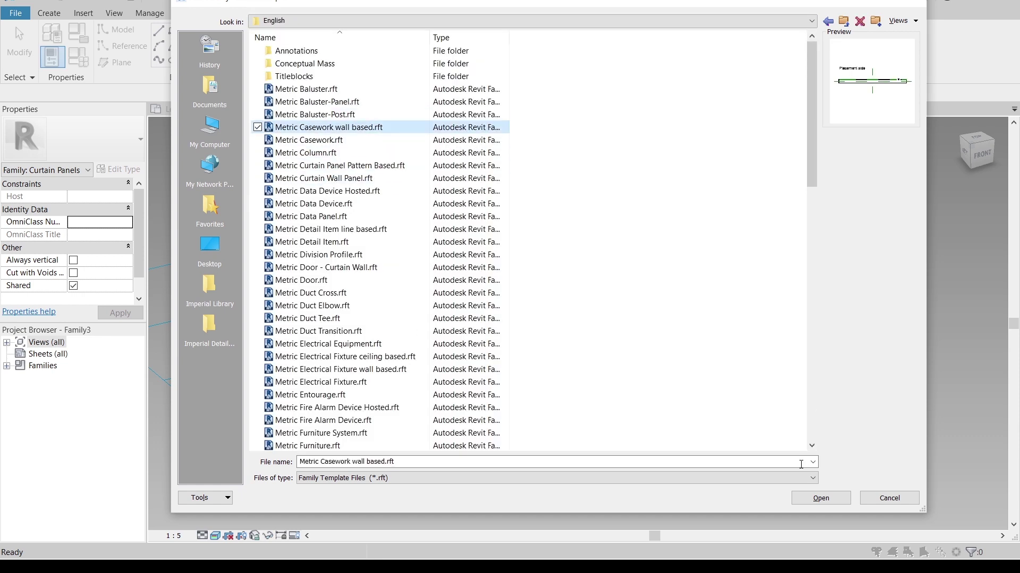
{"action": "left_click", "coordinate": [817, 499]}
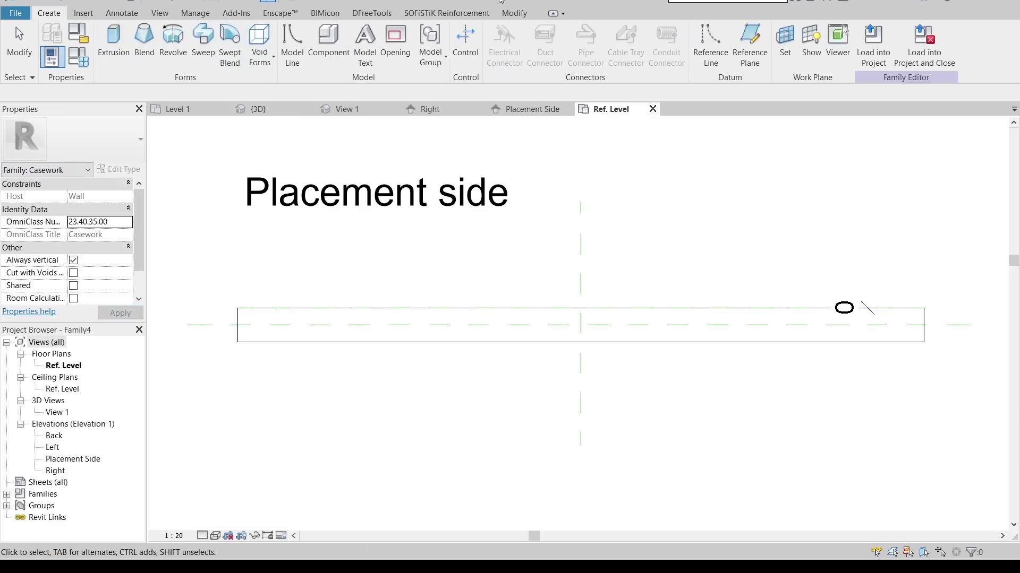
{"action": "left_click", "coordinate": [397, 109]}
{"action": "left_click", "coordinate": [397, 109]}
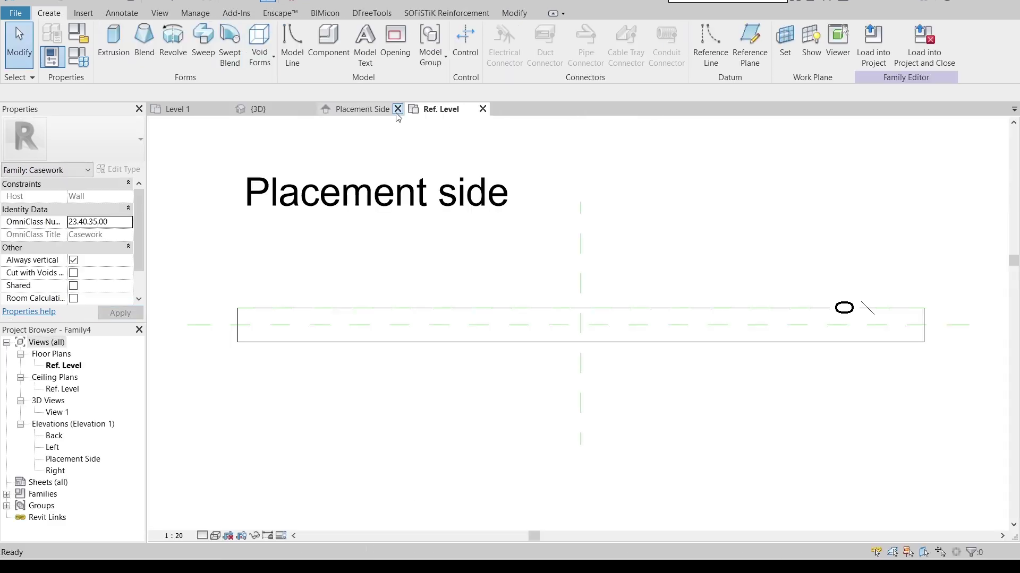
{"action": "left_click", "coordinate": [398, 108]}
{"action": "left_click", "coordinate": [396, 109]}
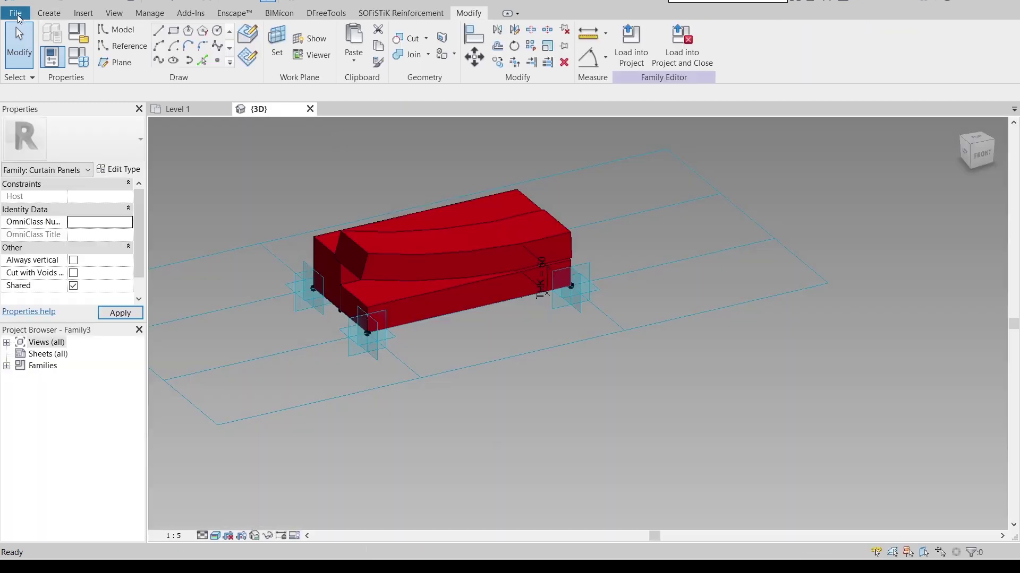
Create a new family from the Metric Curtain Panel Pattern Based.rft template in the English family templates folder.
{"action": "left_click", "coordinate": [16, 14]}
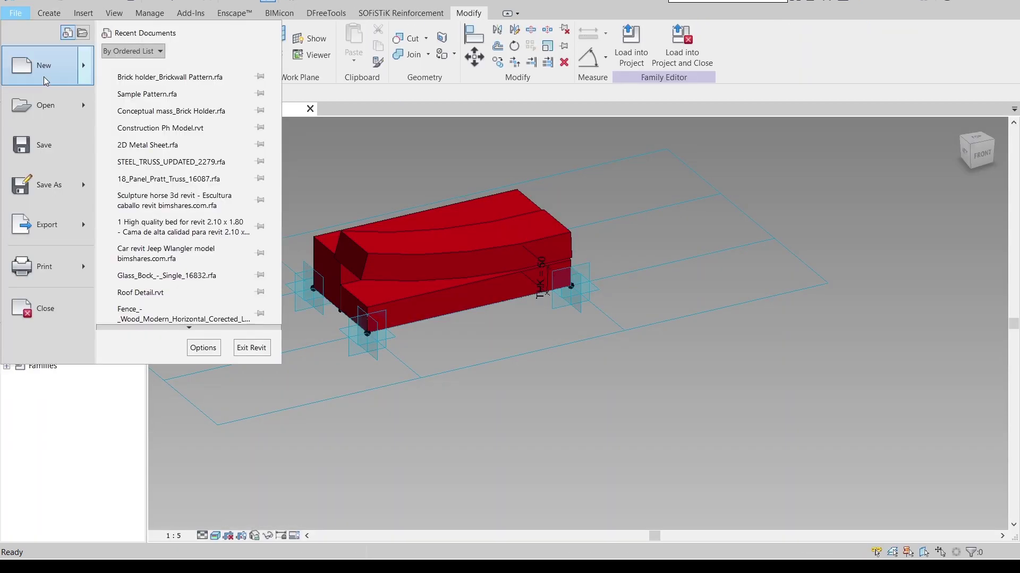
{"action": "mouse_move", "coordinate": [44, 77]}
{"action": "left_click", "coordinate": [150, 110]}
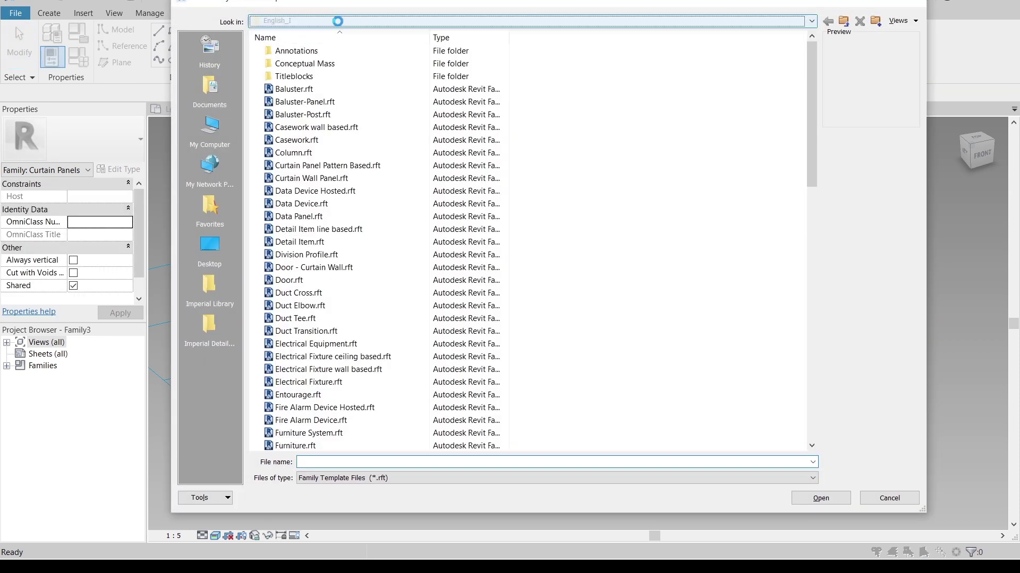
{"action": "left_click", "coordinate": [340, 20]}
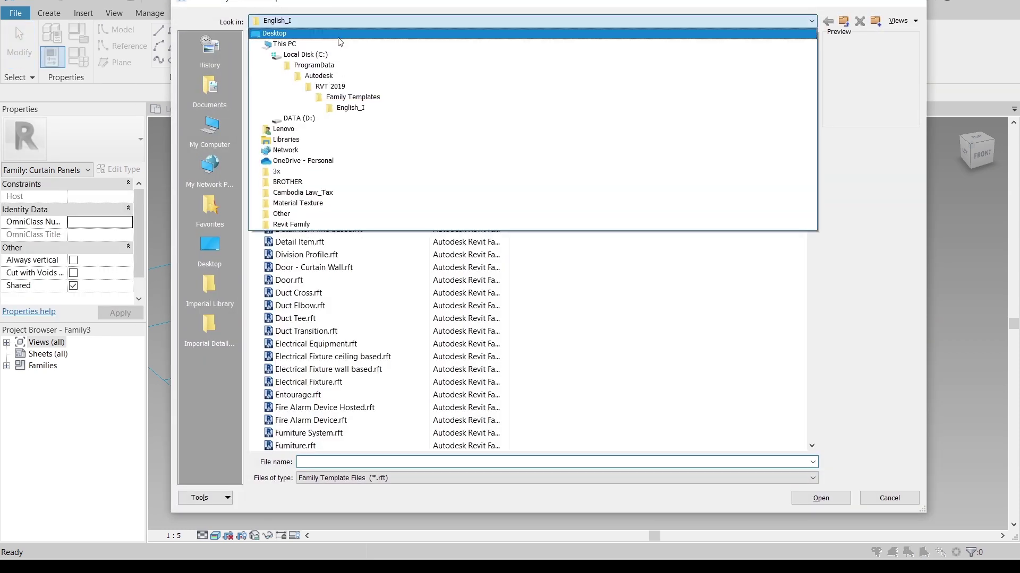
{"action": "left_click", "coordinate": [352, 98]}
{"action": "double_click", "coordinate": [298, 85]}
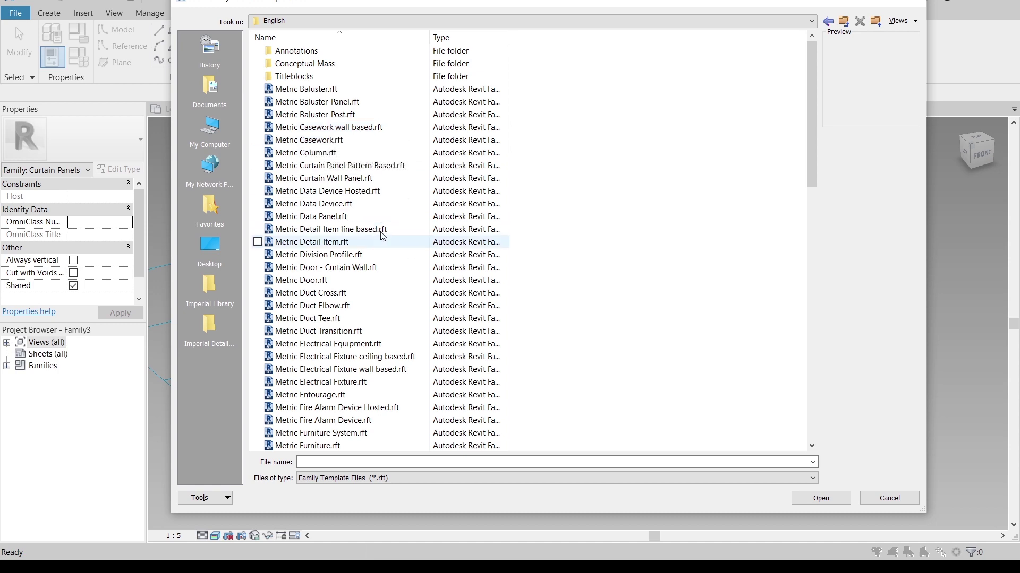
{"action": "left_click", "coordinate": [368, 168]}
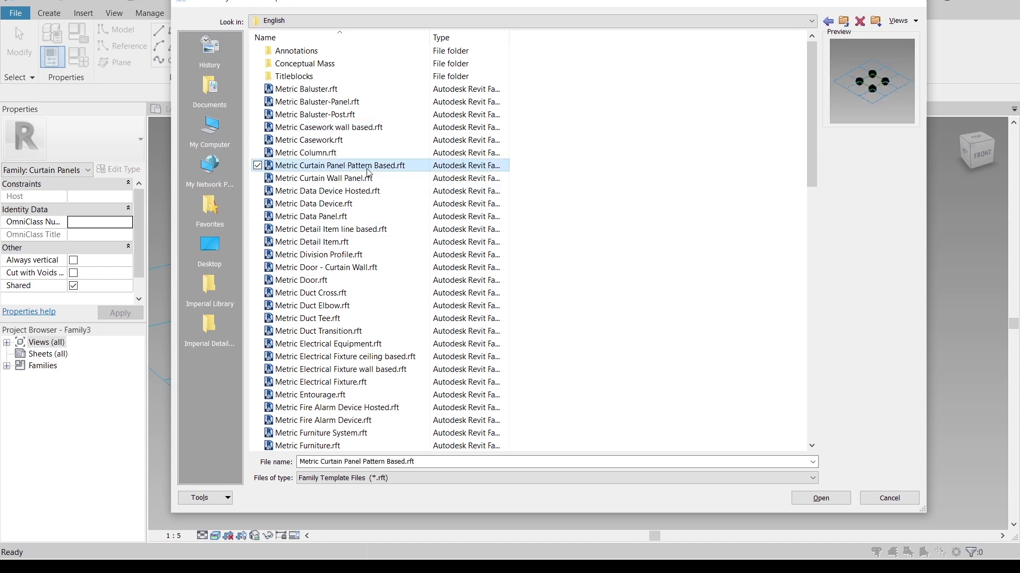
{"action": "left_click", "coordinate": [806, 499]}
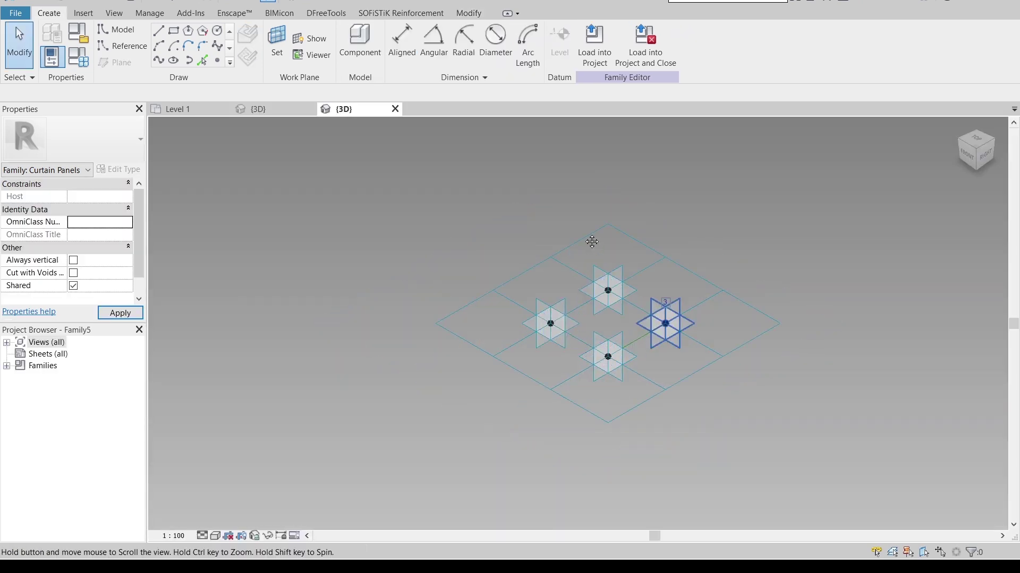
Set the rectangular tile pattern grid's horizontal and vertical spacing to 200 each.
{"action": "middle_click_drag", "start_coordinate": [592, 242], "coordinate": [658, 194], "text": "shift"}
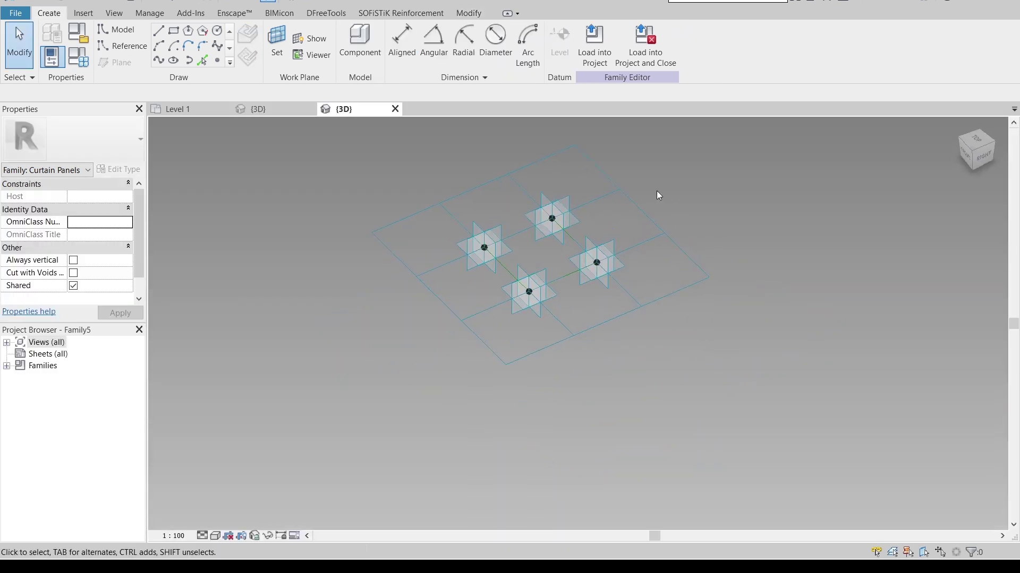
{"action": "left_click", "coordinate": [632, 209]}
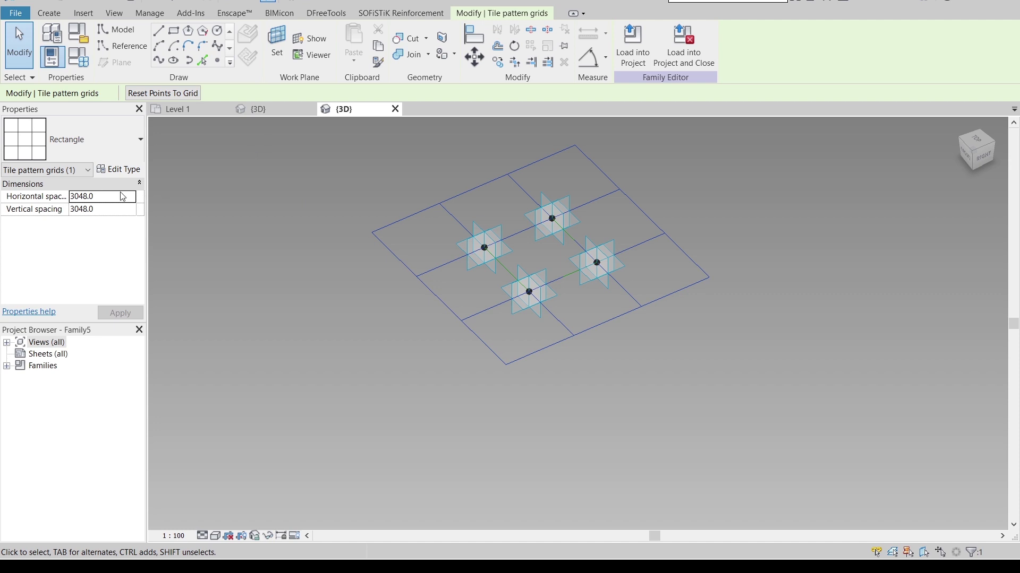
{"action": "left_click", "coordinate": [107, 197]}
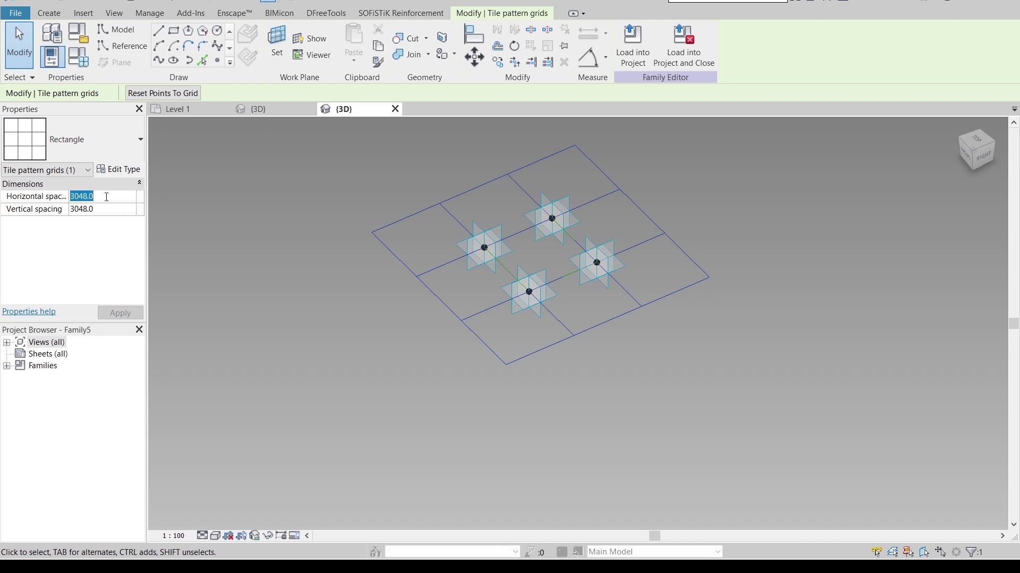
{"action": "type", "text": "200"}
{"action": "left_click", "coordinate": [108, 209]}
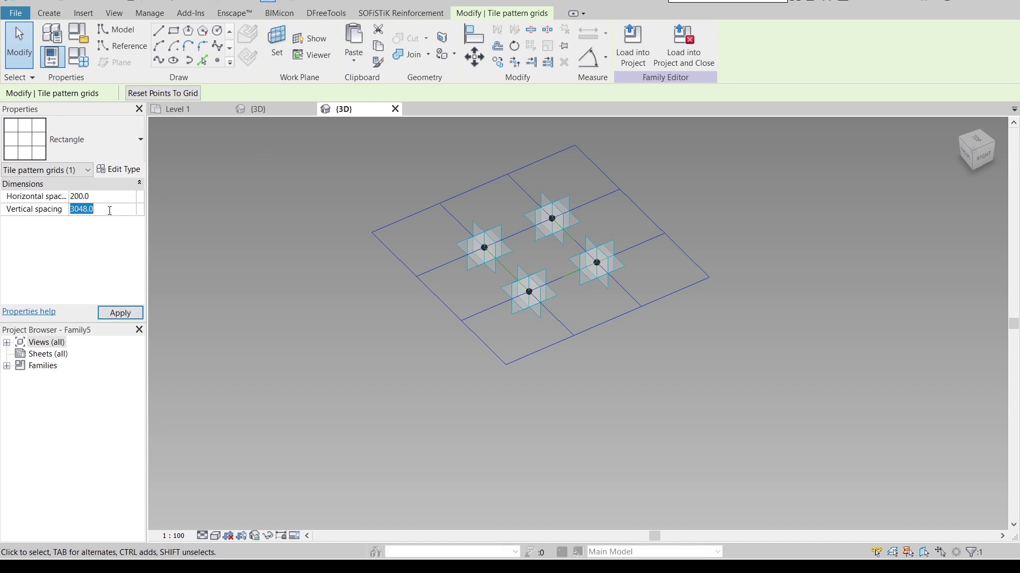
{"action": "type", "text": "200"}
{"action": "key", "text": "Return"}
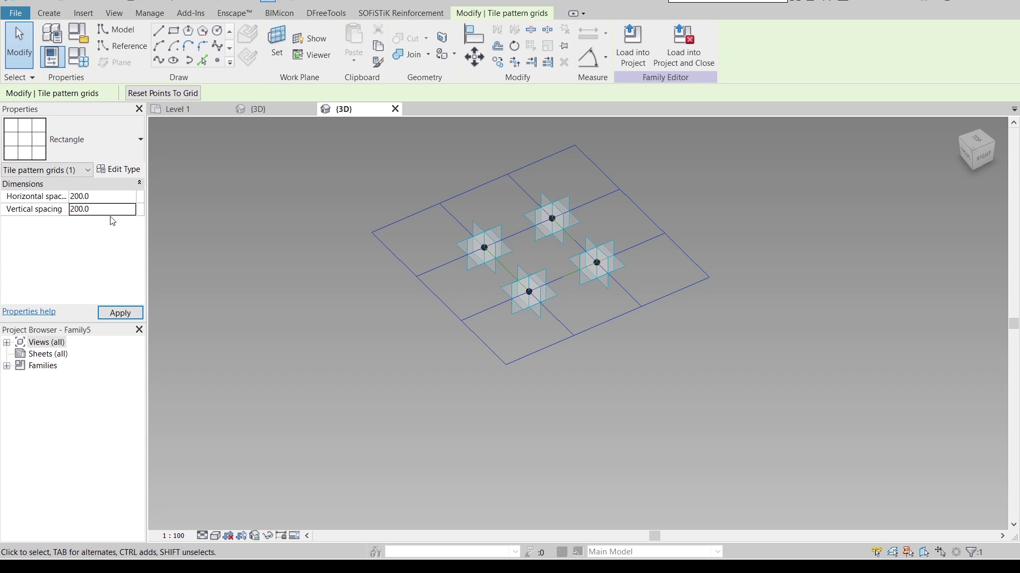
{"action": "left_click", "coordinate": [118, 313]}
{"action": "middle_click_drag", "start_coordinate": [410, 257], "coordinate": [636, 355], "text": "shift"}
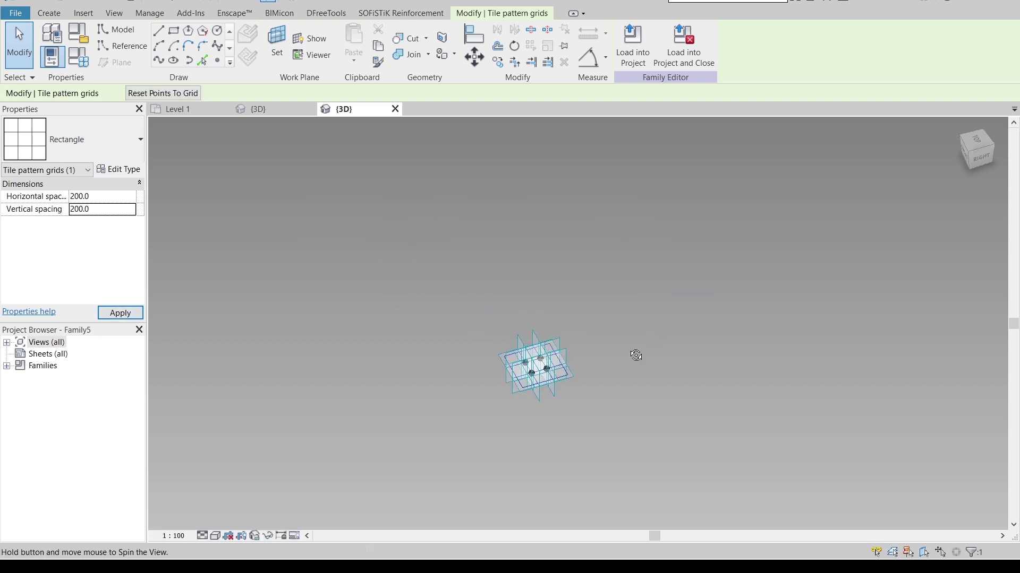
Load the brick panel family into Family5 and end component placement without placing an instance.
{"action": "left_click", "coordinate": [274, 107]}
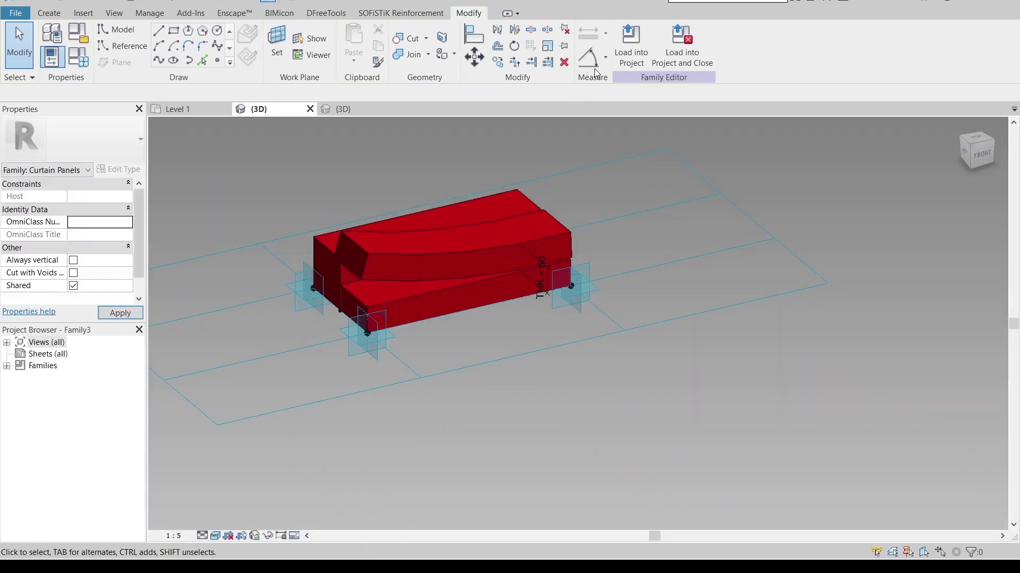
{"action": "left_click", "coordinate": [632, 48]}
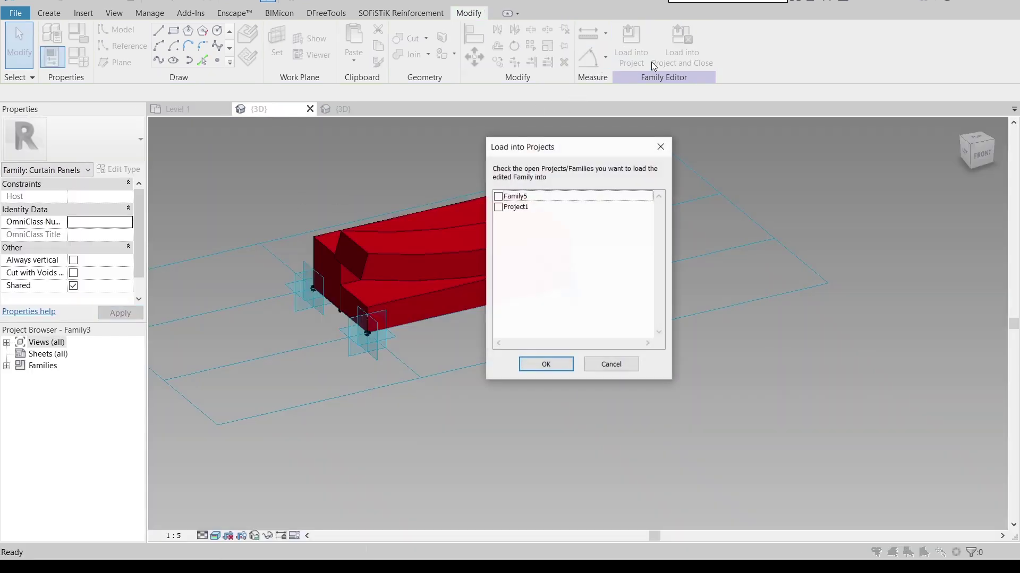
{"action": "left_click", "coordinate": [498, 197]}
{"action": "left_click", "coordinate": [570, 365]}
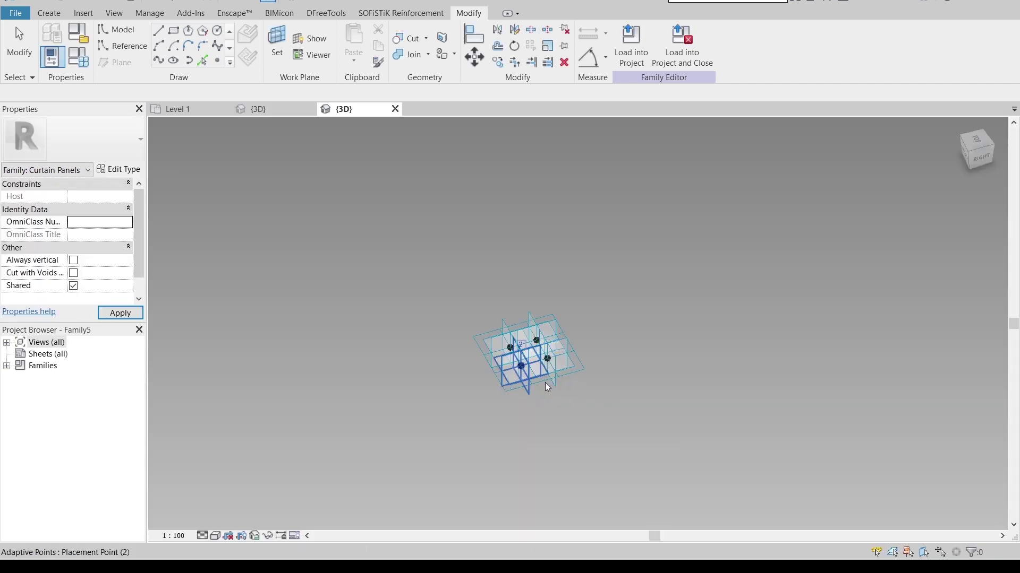
{"action": "scroll", "coordinate": [541, 390], "scroll_direction": "up", "scroll_amount": 5}
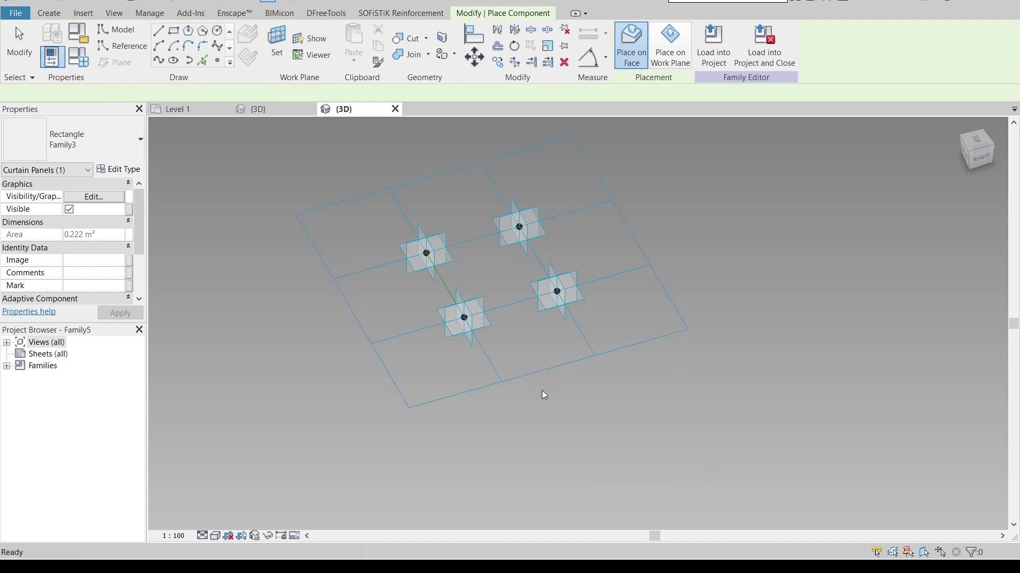
{"action": "key", "text": "Escape"}
{"action": "middle_click_drag", "start_coordinate": [578, 388], "coordinate": [601, 401]}
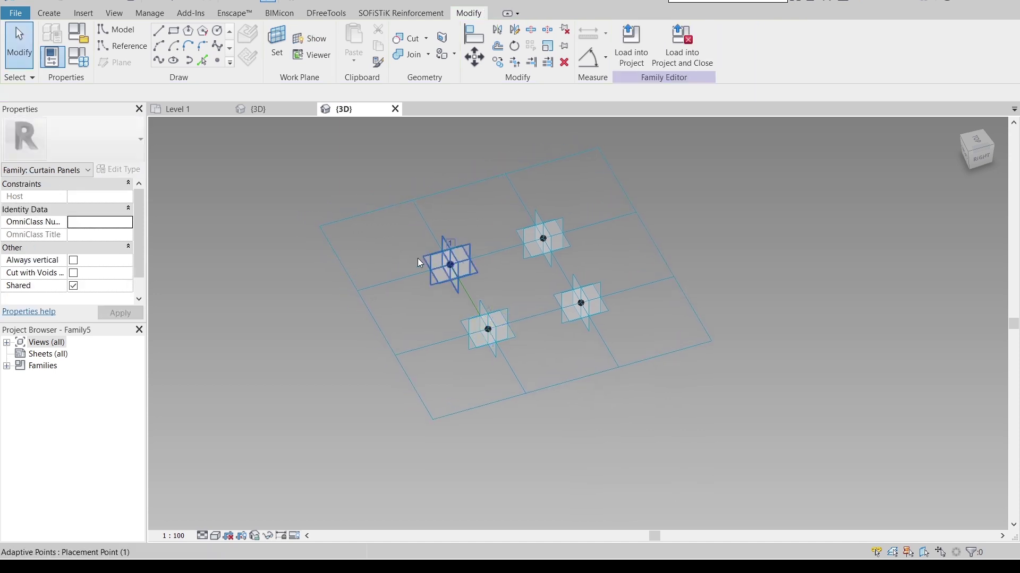
Change the tile pattern grid's type from Rectangle to 1/2 Step.
{"action": "left_click", "coordinate": [560, 164]}
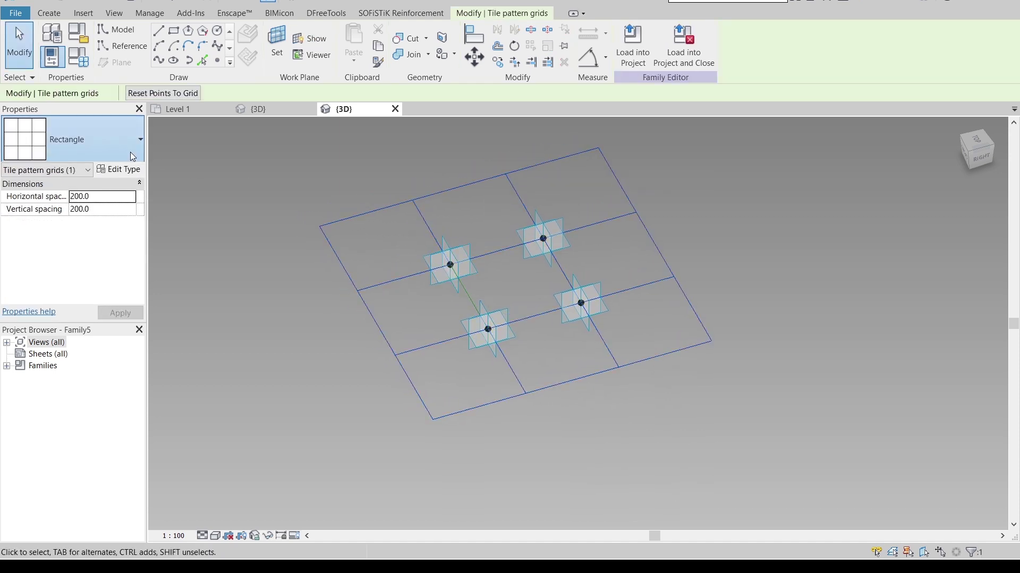
{"action": "left_click", "coordinate": [133, 156]}
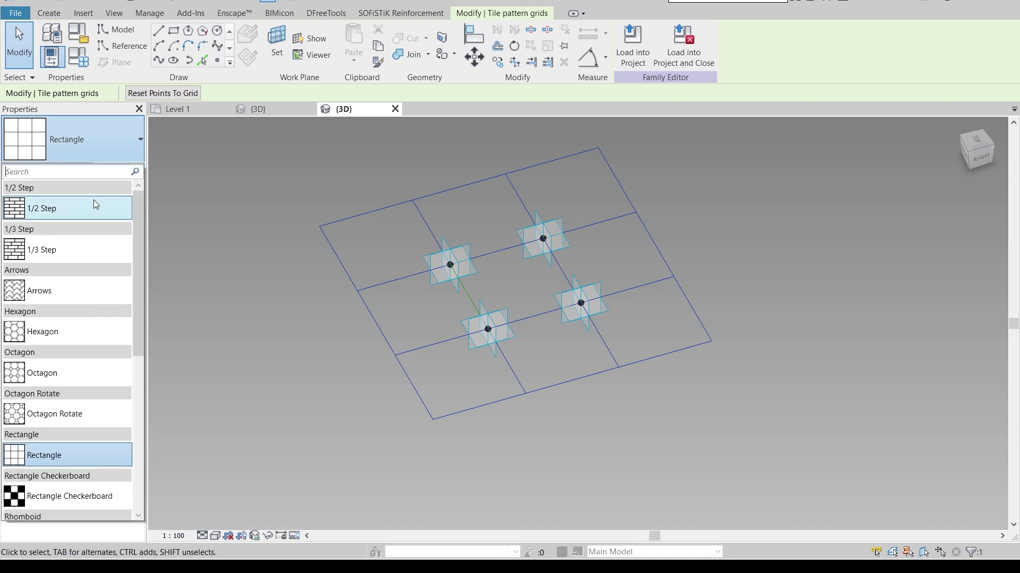
{"action": "left_click", "coordinate": [48, 208]}
{"action": "middle_click_drag", "start_coordinate": [370, 243], "coordinate": [547, 397], "text": "shift"}
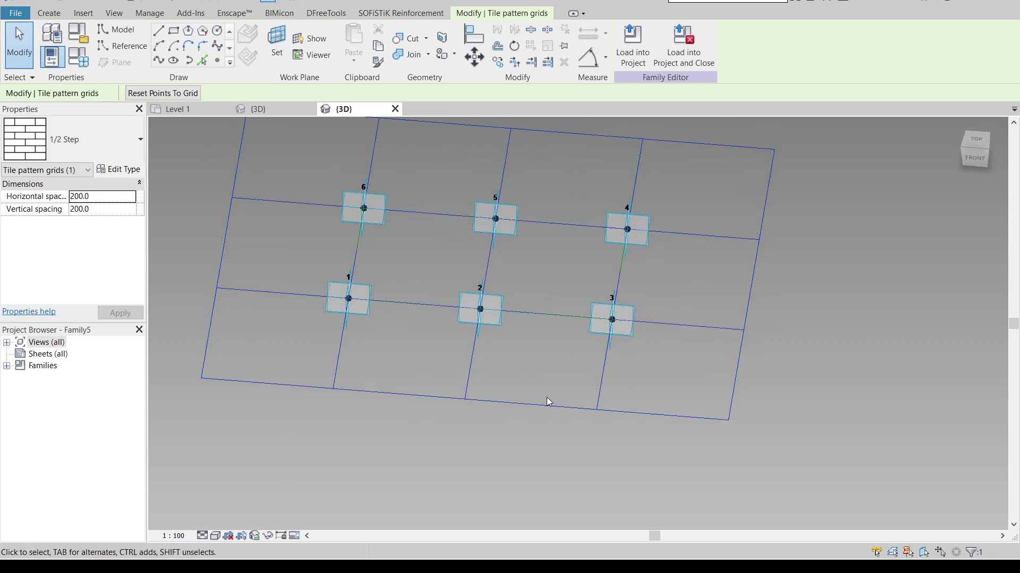
Place the nested Family3 brick panel component on the 1/2 Step grid's corner points, starting at point 1.
{"action": "key", "text": "c"}
{"action": "key", "text": "m"}
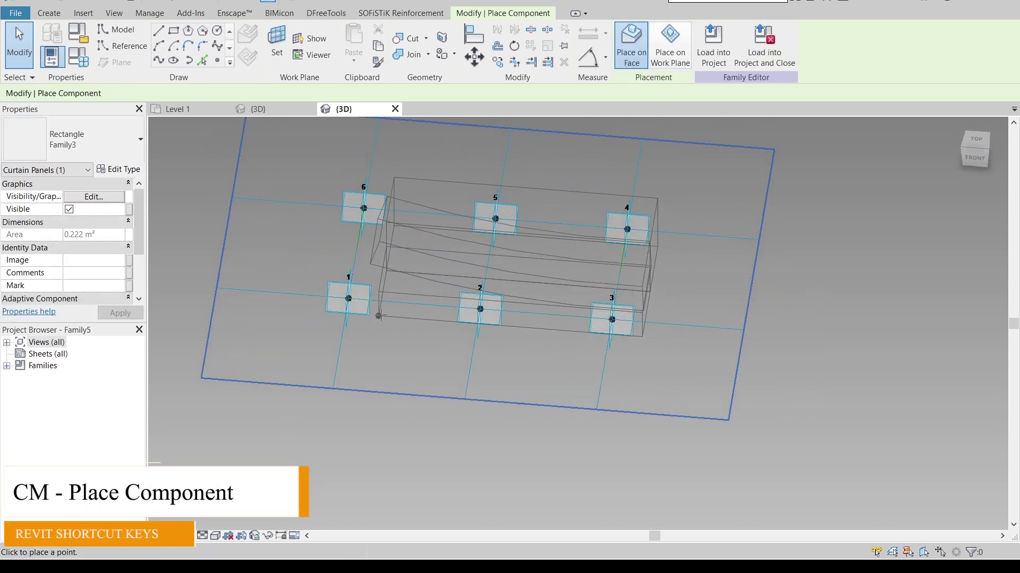
{"action": "left_click", "coordinate": [348, 298]}
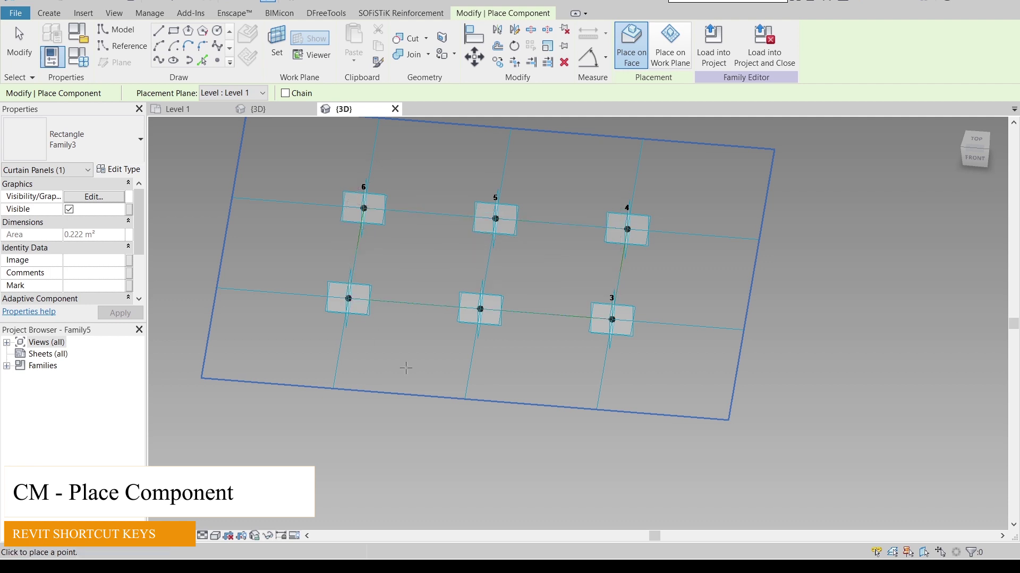
{"action": "scroll", "coordinate": [405, 368], "scroll_direction": "down", "scroll_amount": 2}
{"action": "key", "text": "Escape"}
{"action": "middle_click_drag", "start_coordinate": [369, 396], "coordinate": [246, 481], "text": "shift"}
{"action": "key", "text": "Escape"}
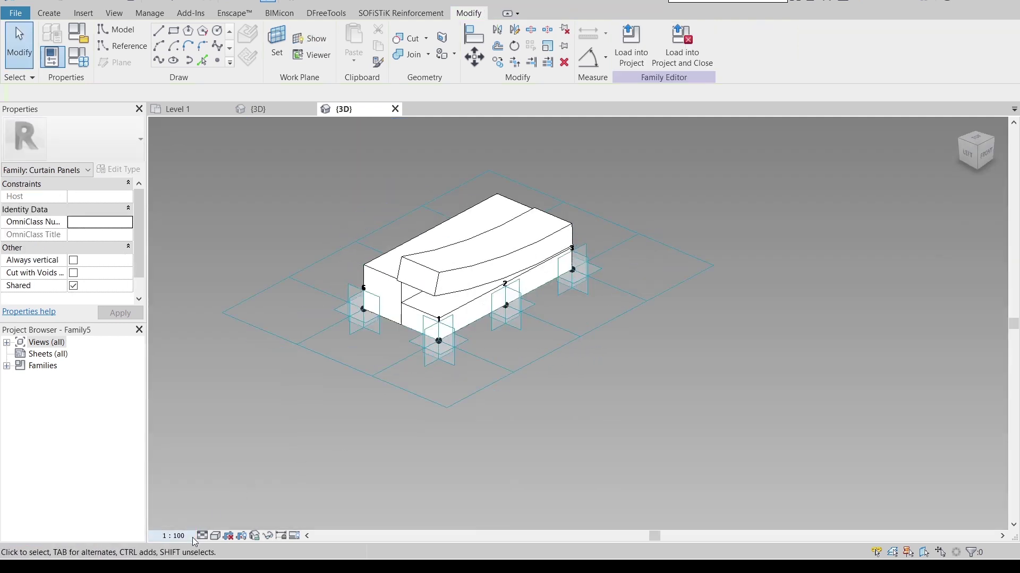
Change the 3D view's visual style to show the placed brick panel in its red material colour.
{"action": "left_click", "coordinate": [215, 536]}
{"action": "left_click", "coordinate": [238, 510]}
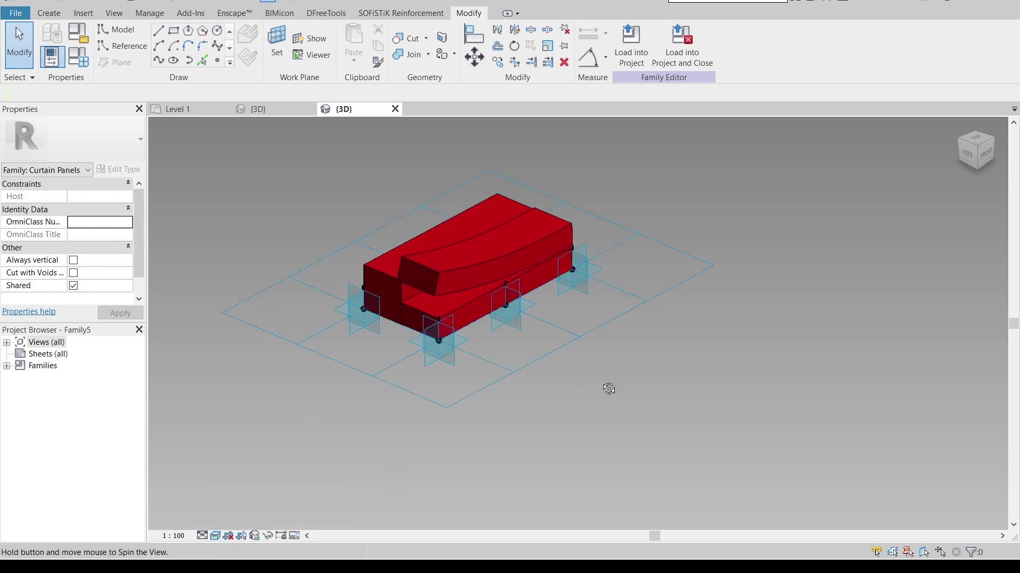
{"action": "mouse_move", "coordinate": [607, 387]}
{"action": "middle_mouse_down", "text": "shift"}
{"action": "mouse_move", "coordinate": [505, 419]}
{"action": "mouse_move", "coordinate": [557, 345]}
{"action": "middle_mouse_up", "text": "shift"}
Load the Family5 panel family into Project1 only.
{"action": "left_click", "coordinate": [631, 45]}
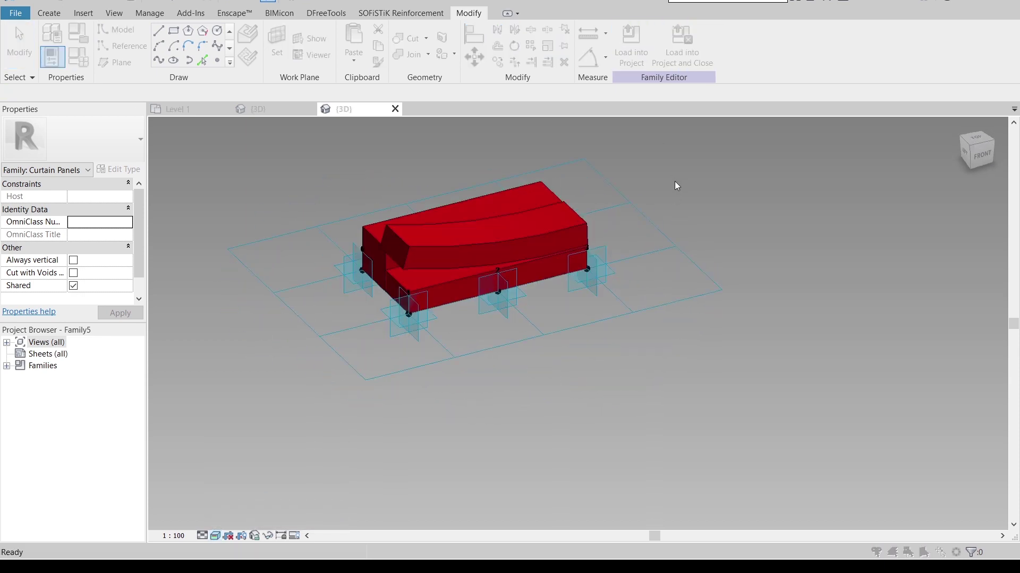
{"action": "left_click", "coordinate": [499, 207]}
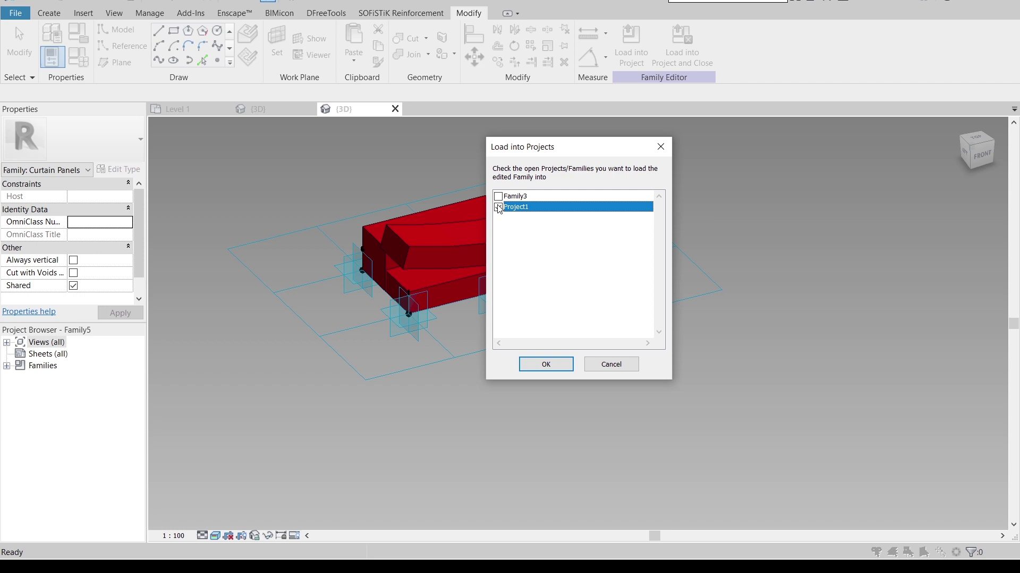
{"action": "left_click", "coordinate": [546, 364]}
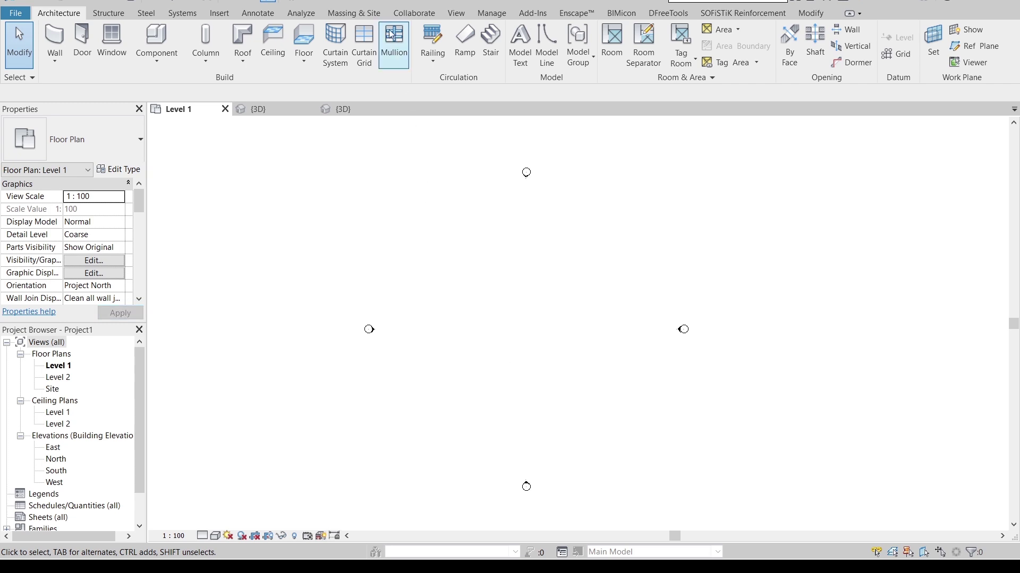
Start an in-place mass in Project1 with the name Mass 1.
{"action": "left_click", "coordinate": [355, 17]}
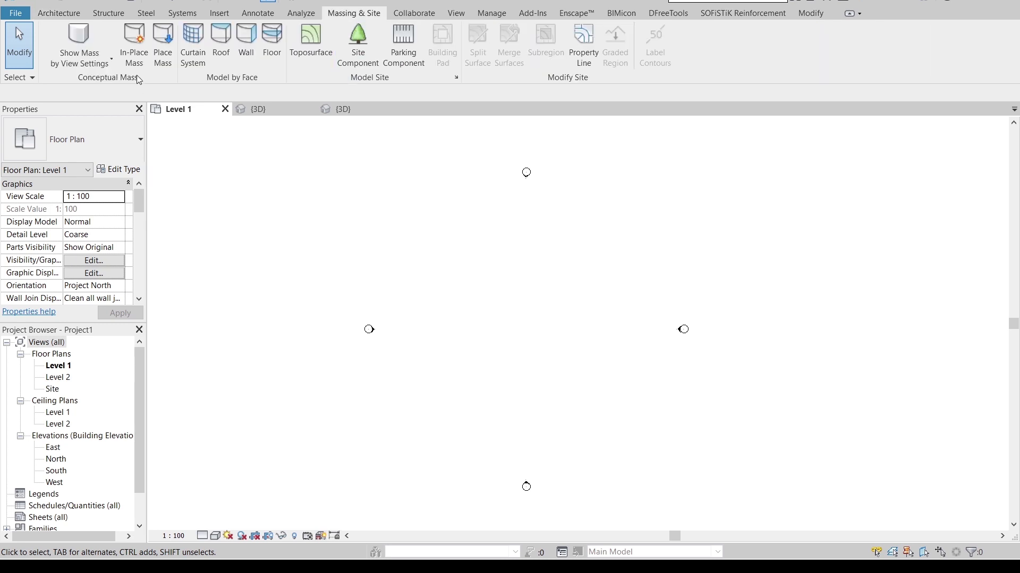
{"action": "left_click", "coordinate": [134, 45]}
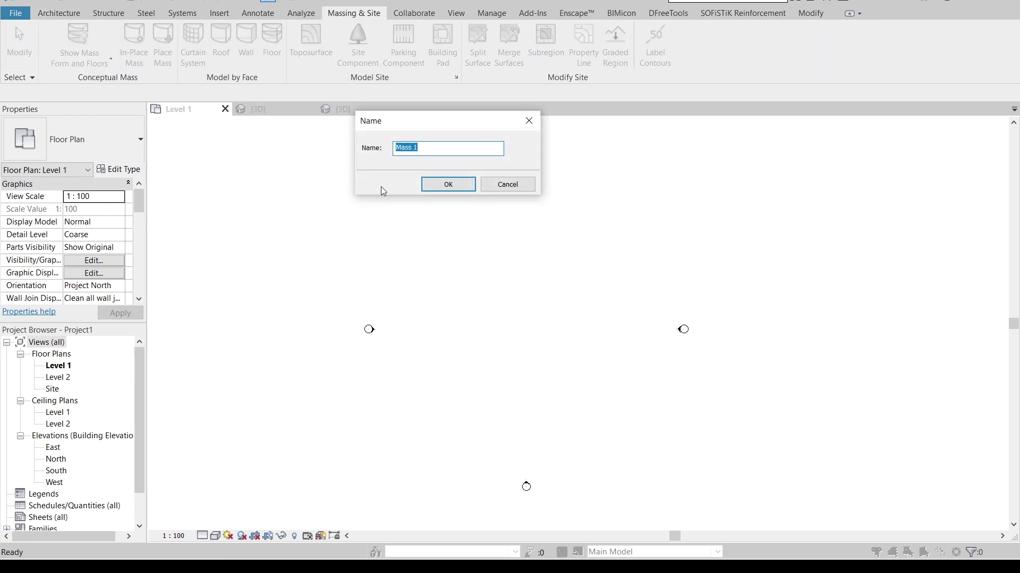
{"action": "left_click", "coordinate": [431, 186]}
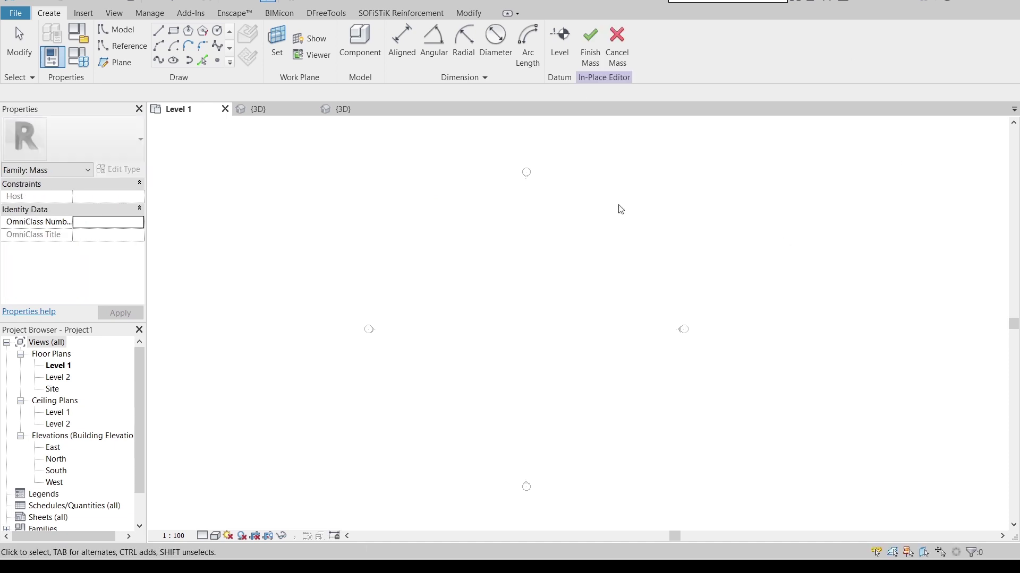
Draw a horizontal 3.2 m model line on Level 1 for the mass, then end the line command.
{"action": "left_click", "coordinate": [157, 34]}
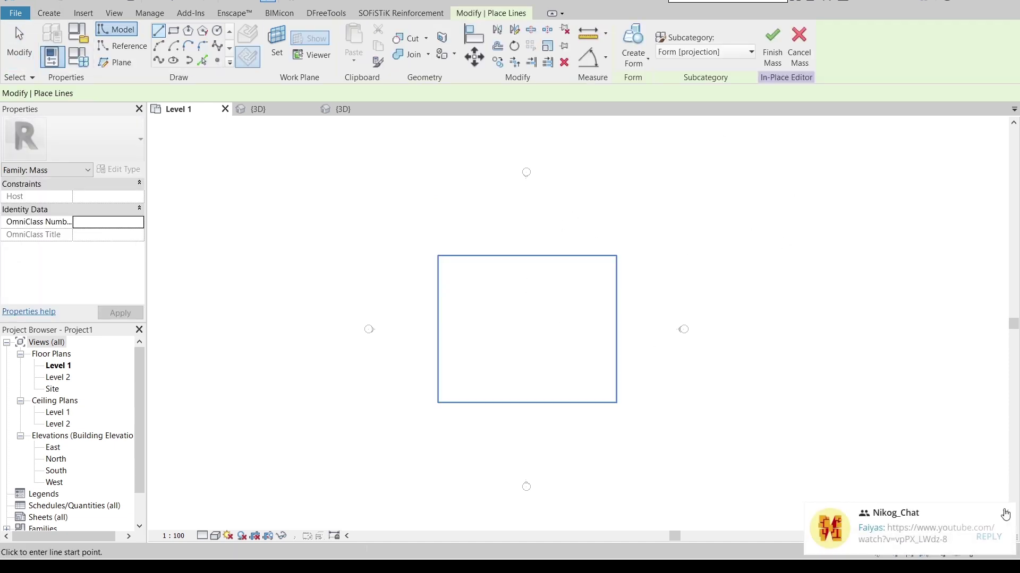
{"action": "scroll", "coordinate": [537, 336], "scroll_direction": "up", "scroll_amount": 4}
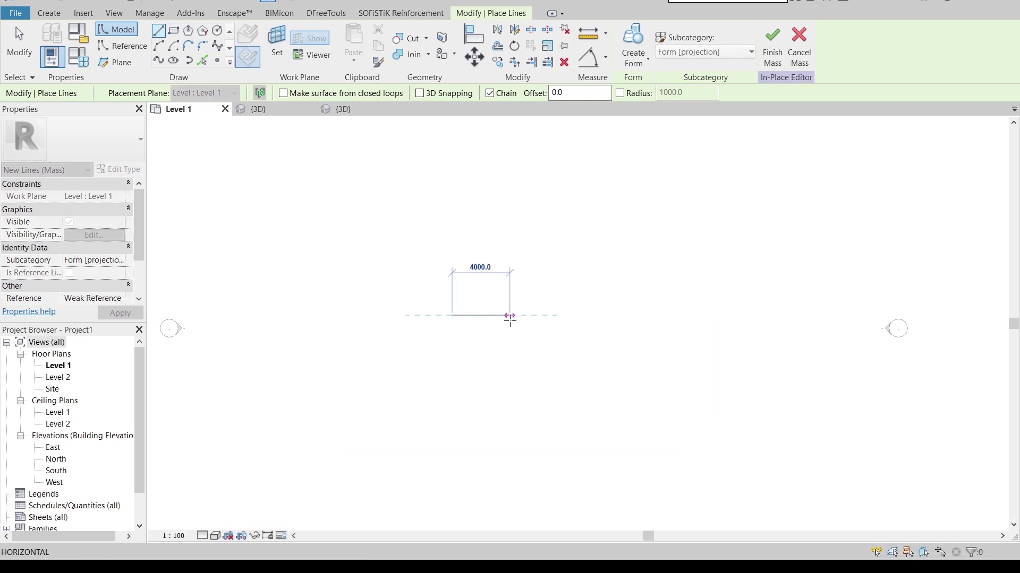
{"action": "type", "text": "3.2m"}
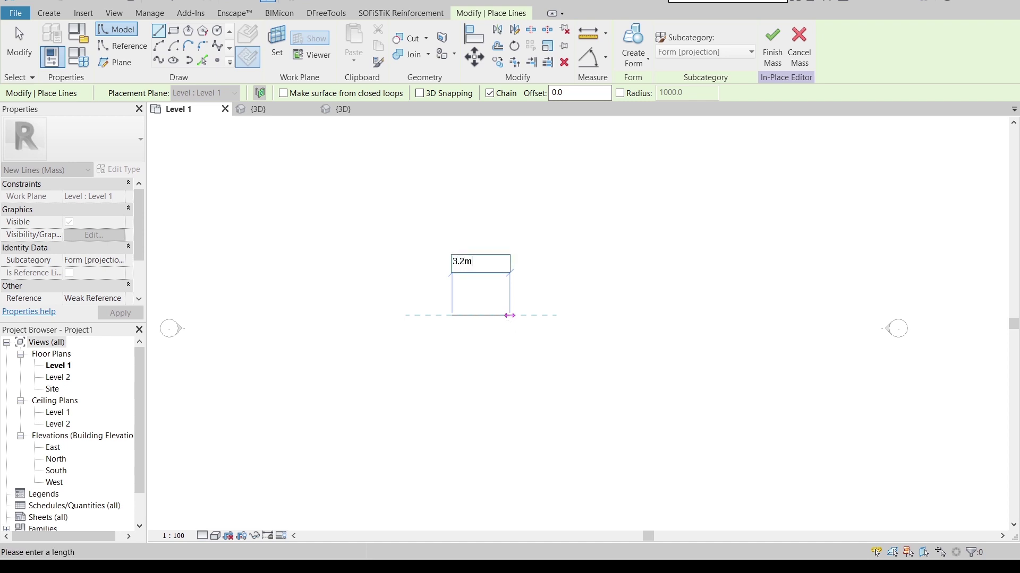
{"action": "key", "text": "Return"}
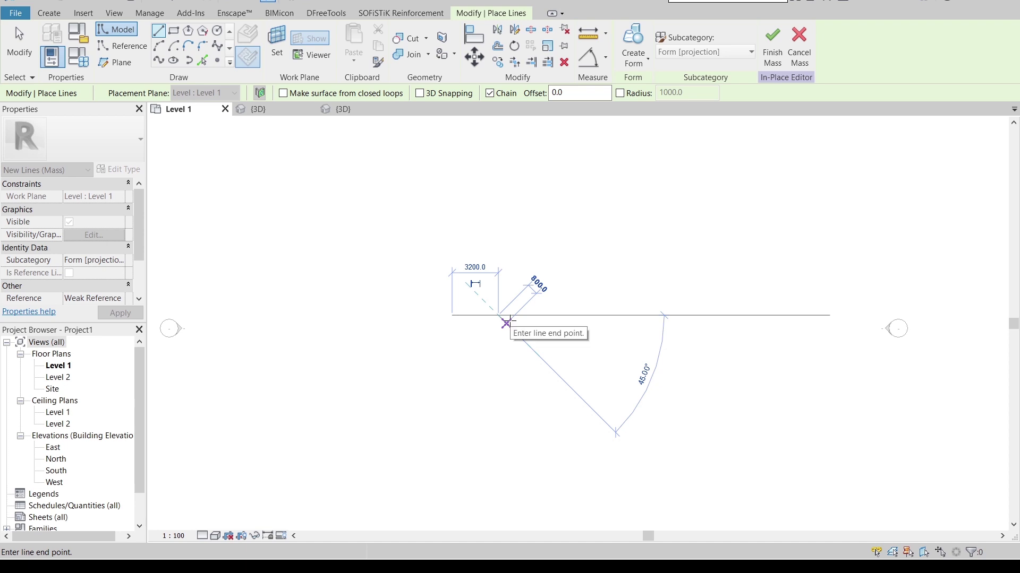
{"action": "key", "text": "Escape"}
{"action": "key", "text": "Escape"}
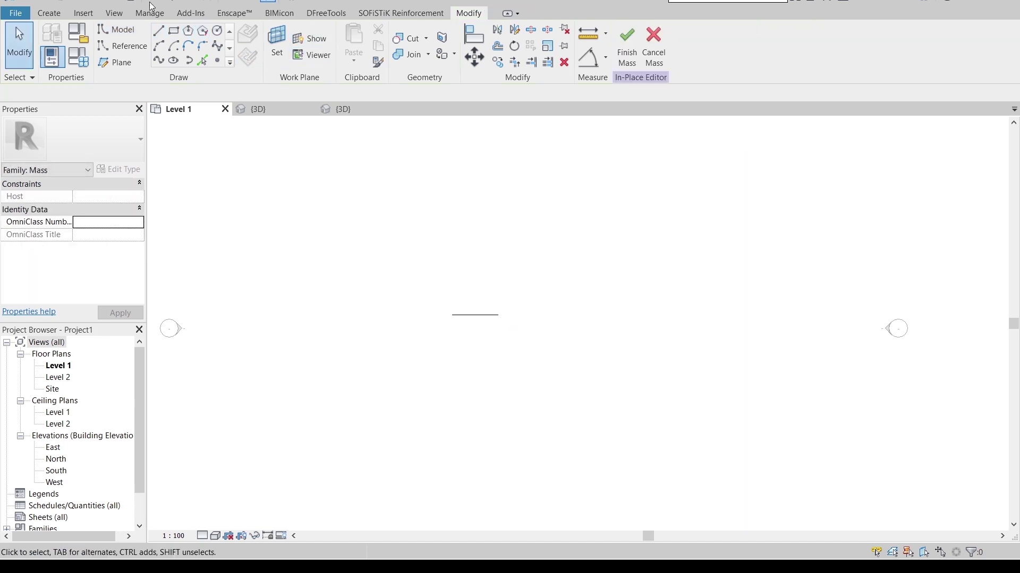
Open the default 3D view and create a vertical surface form from the 3.2 m line.
{"action": "left_click", "coordinate": [223, 2]}
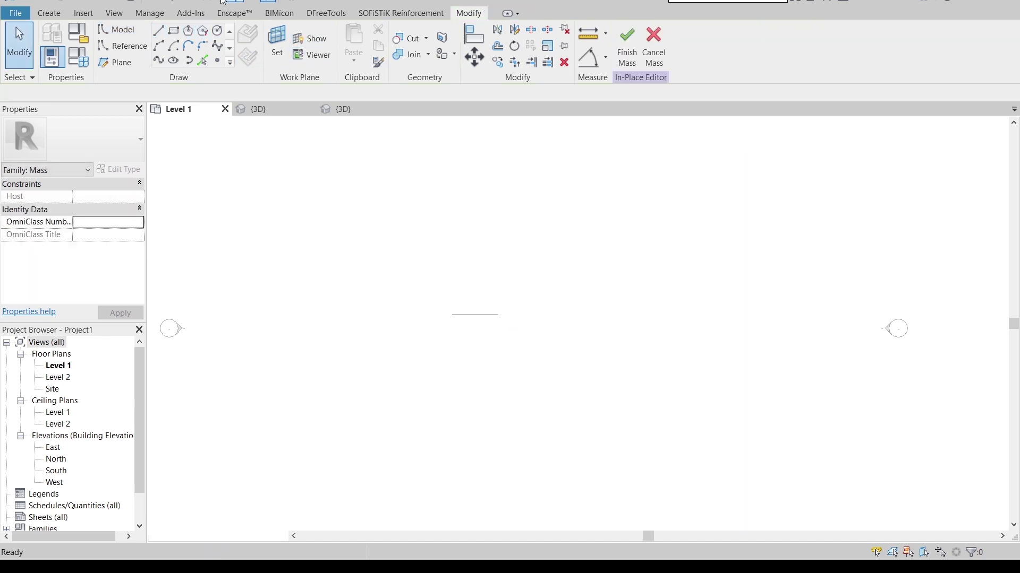
{"action": "left_click", "coordinate": [560, 329]}
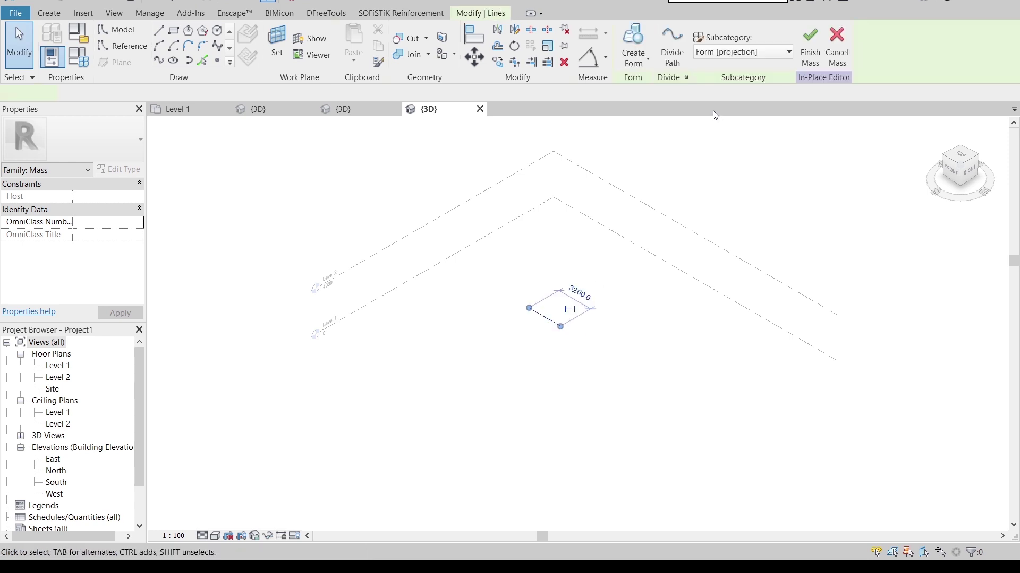
{"action": "left_click", "coordinate": [648, 61]}
{"action": "left_click", "coordinate": [684, 80]}
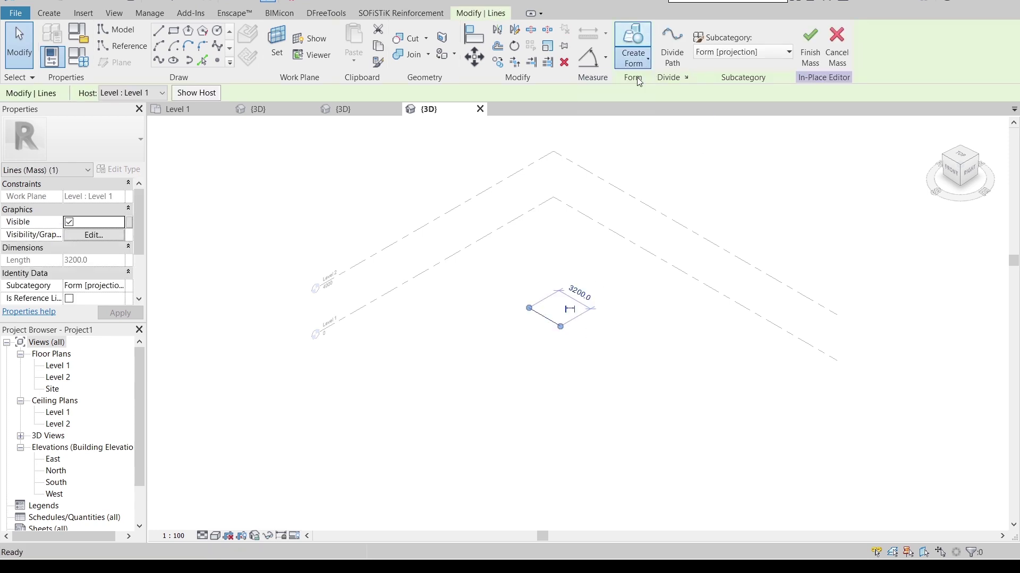
{"action": "scroll", "coordinate": [565, 330], "scroll_direction": "up", "scroll_amount": 3}
{"action": "middle_click_drag", "start_coordinate": [512, 387], "coordinate": [535, 308], "text": "shift"}
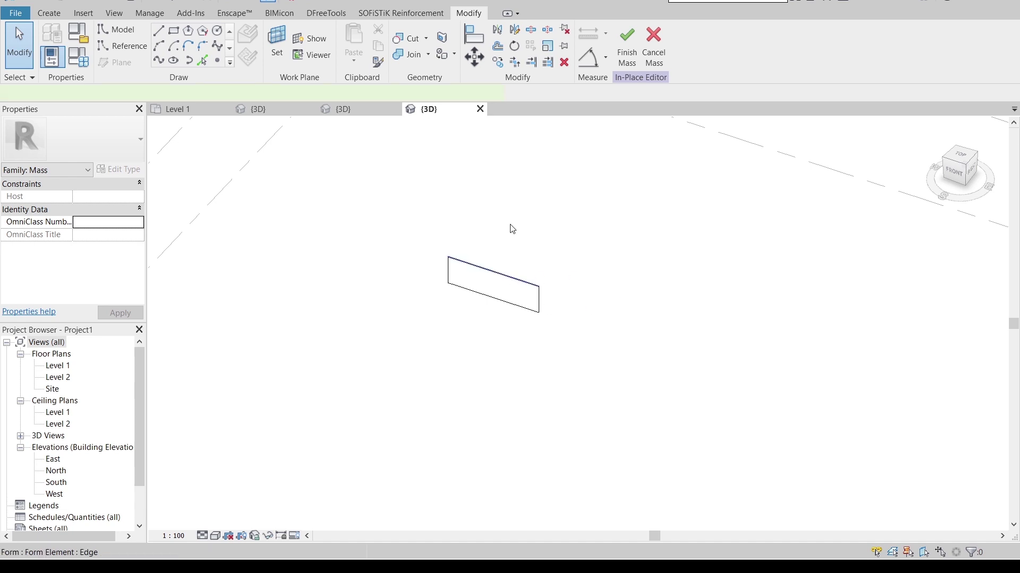
Set the height of the surface form to 4000 mm through its top edge.
{"action": "left_click", "coordinate": [508, 277]}
{"action": "left_click", "coordinate": [407, 257]}
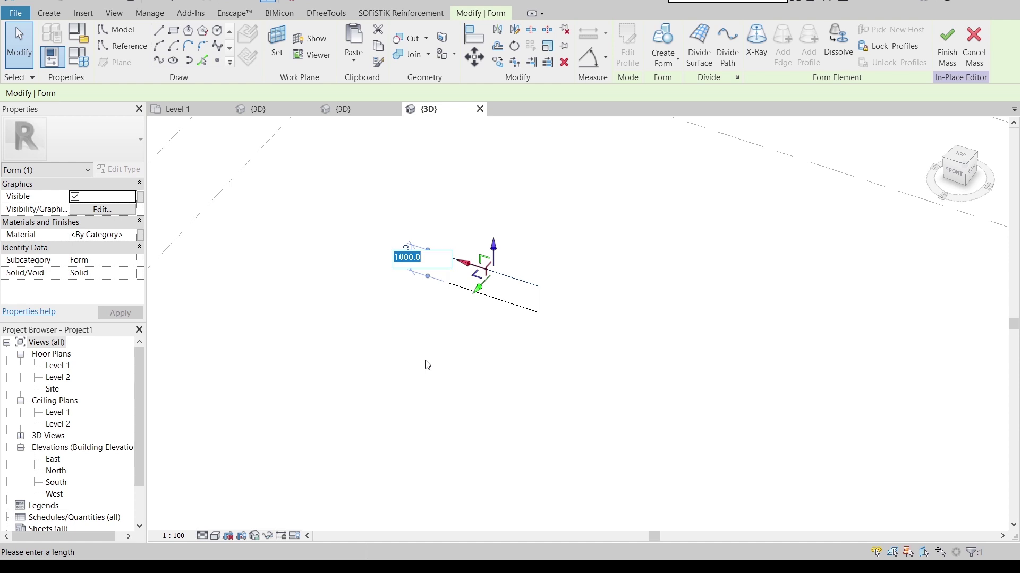
{"action": "type", "text": "4000"}
{"action": "key", "text": "Return"}
{"action": "left_click", "coordinate": [424, 364]}
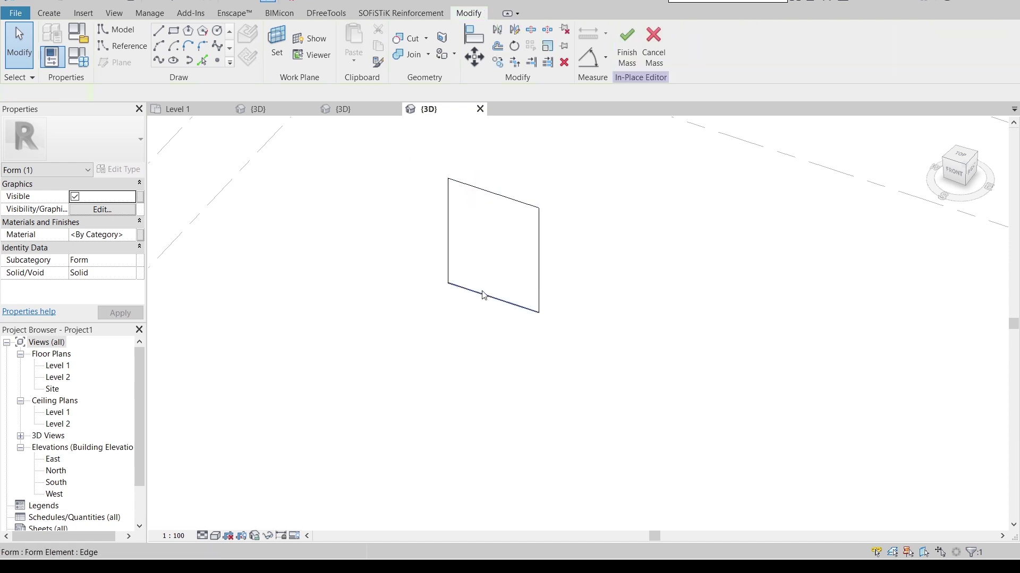
Divide the vertical form's surface and apply the 1/2 Step pattern to it.
{"action": "left_click", "coordinate": [490, 291]}
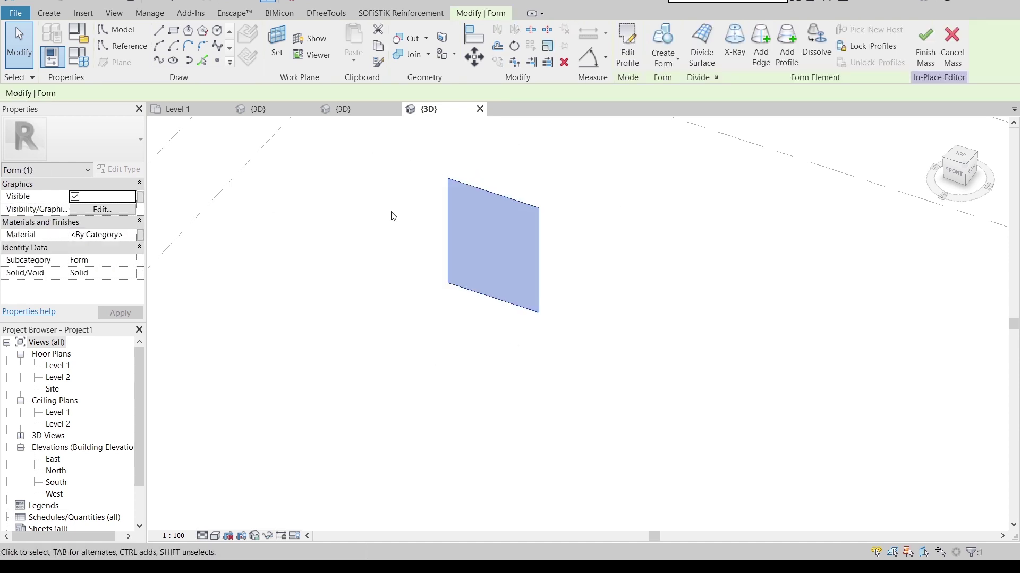
{"action": "left_click", "coordinate": [696, 42]}
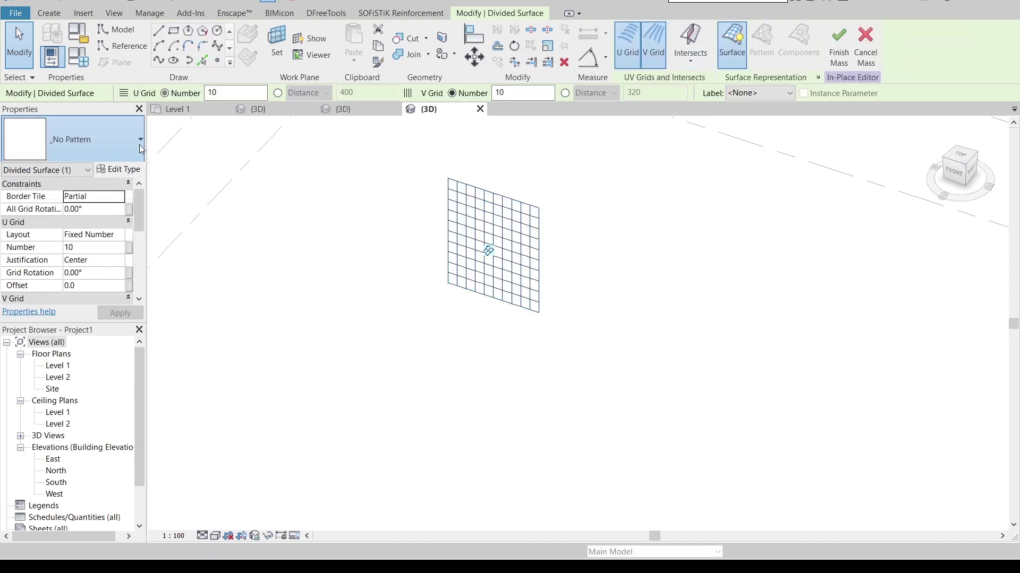
{"action": "left_click", "coordinate": [139, 143]}
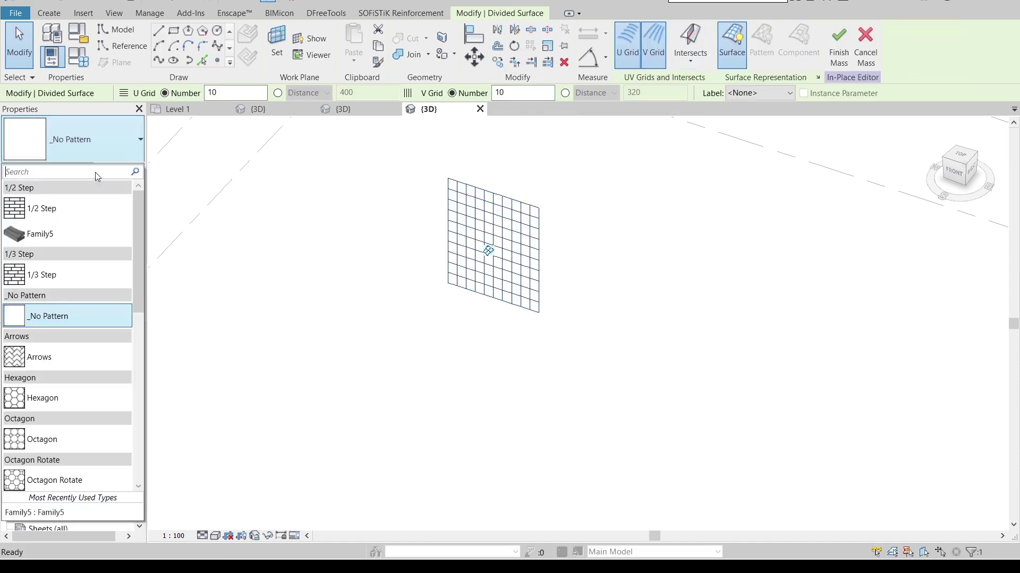
{"action": "left_click", "coordinate": [66, 210]}
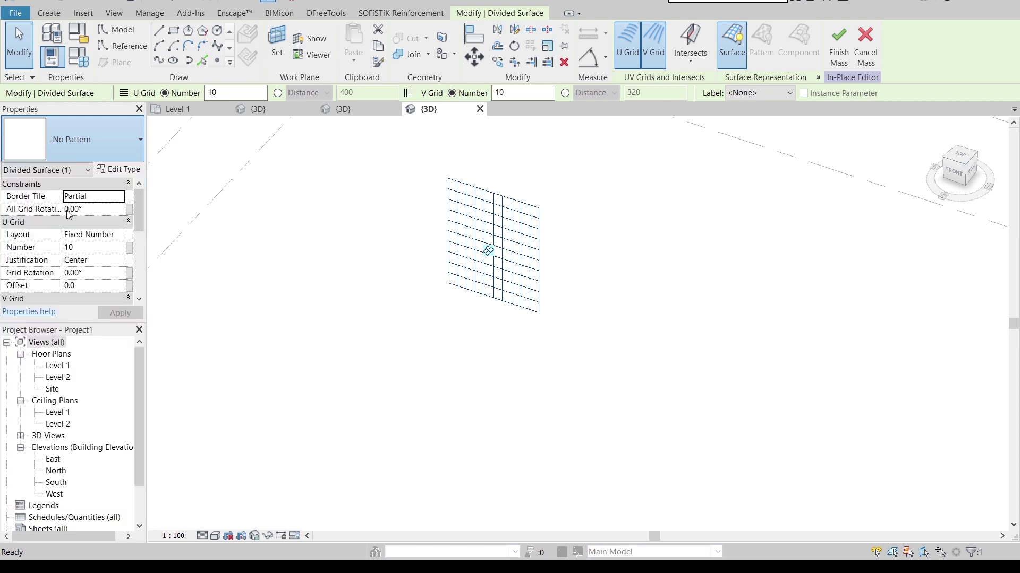
Set the divided surface's U grid layout to Fixed Distance with a distance of 200.
{"action": "left_click", "coordinate": [116, 237]}
{"action": "left_click", "coordinate": [119, 234]}
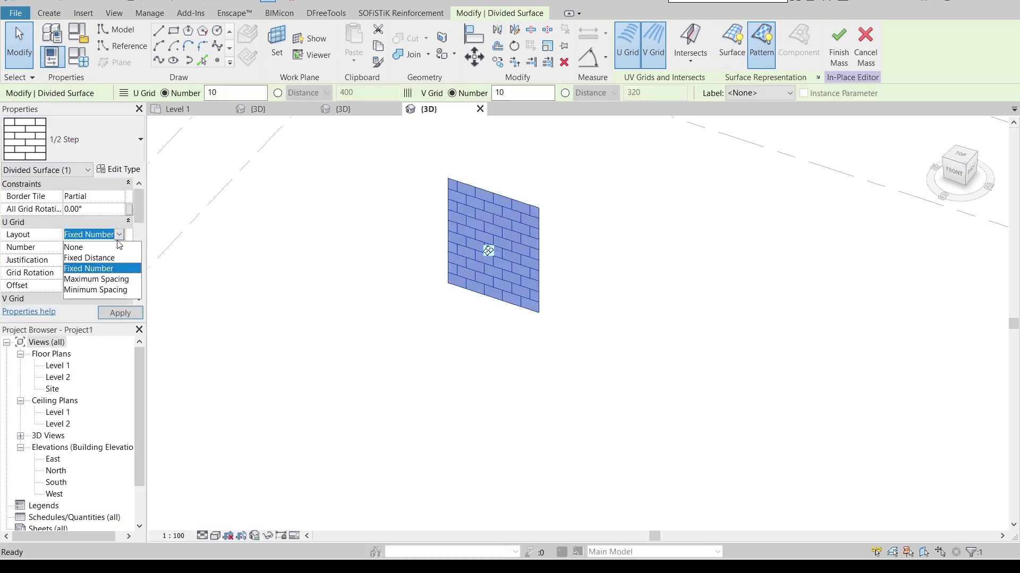
{"action": "left_click", "coordinate": [106, 258]}
{"action": "left_click", "coordinate": [105, 247]}
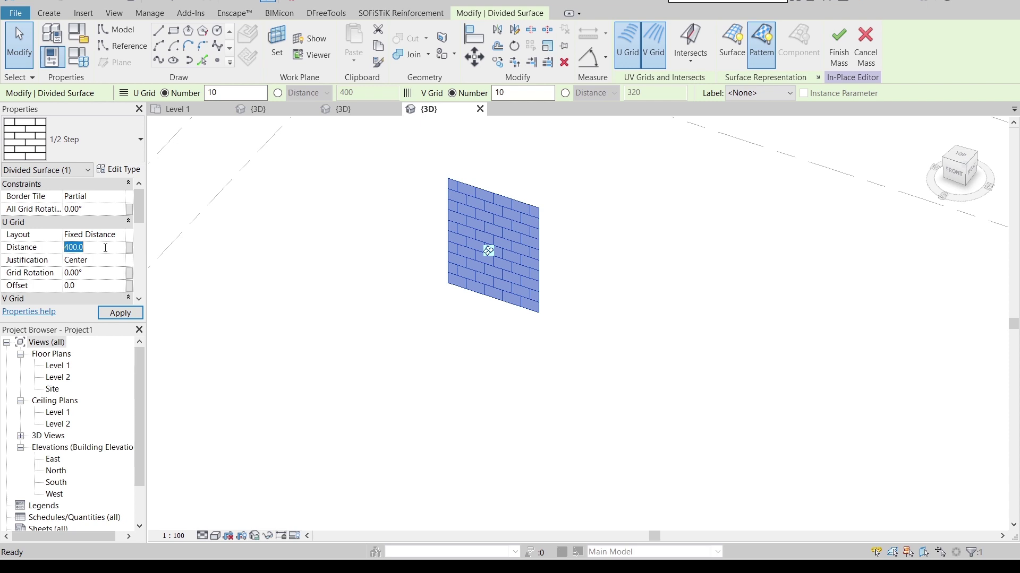
{"action": "type", "text": "200"}
Set the divided surface's V grid layout to Fixed Distance with a distance of 200 and apply the grid changes.
{"action": "scroll", "coordinate": [116, 260], "scroll_direction": "down", "scroll_amount": 2}
{"action": "left_click", "coordinate": [116, 260]}
{"action": "left_click", "coordinate": [119, 260]}
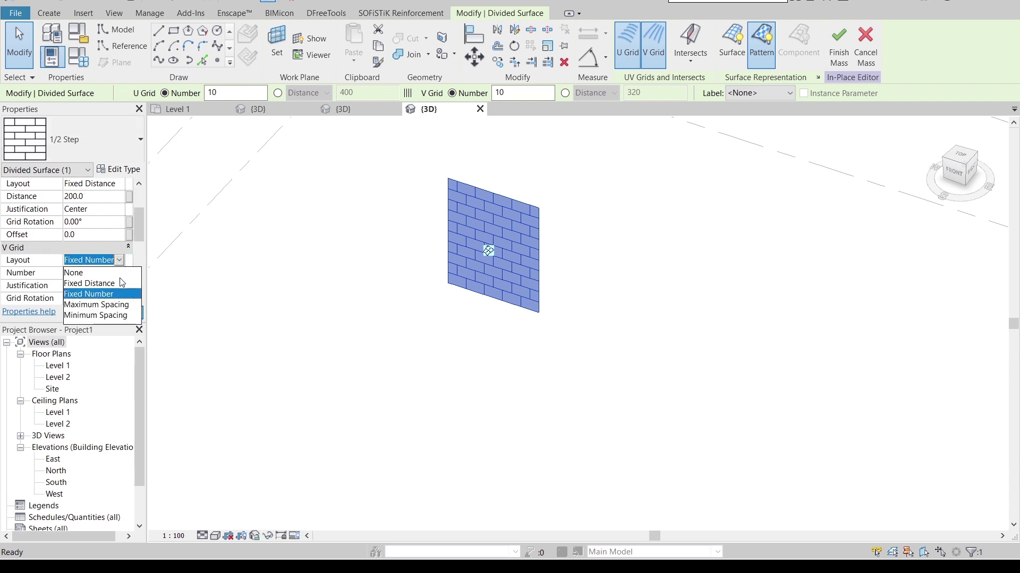
{"action": "left_click", "coordinate": [123, 283]}
{"action": "left_click", "coordinate": [114, 273]}
{"action": "type", "text": "200.0"}
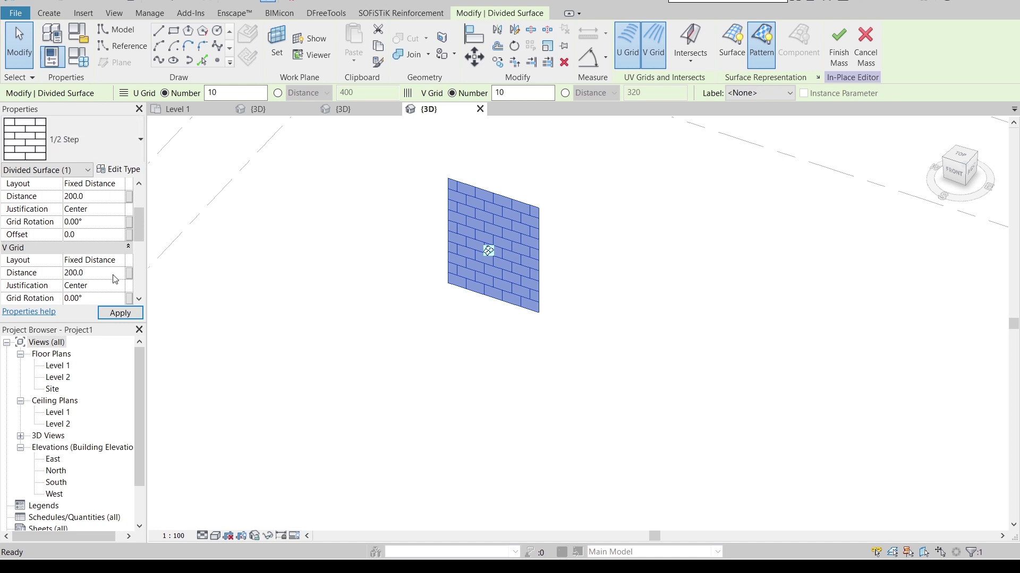
{"action": "key", "text": "Return"}
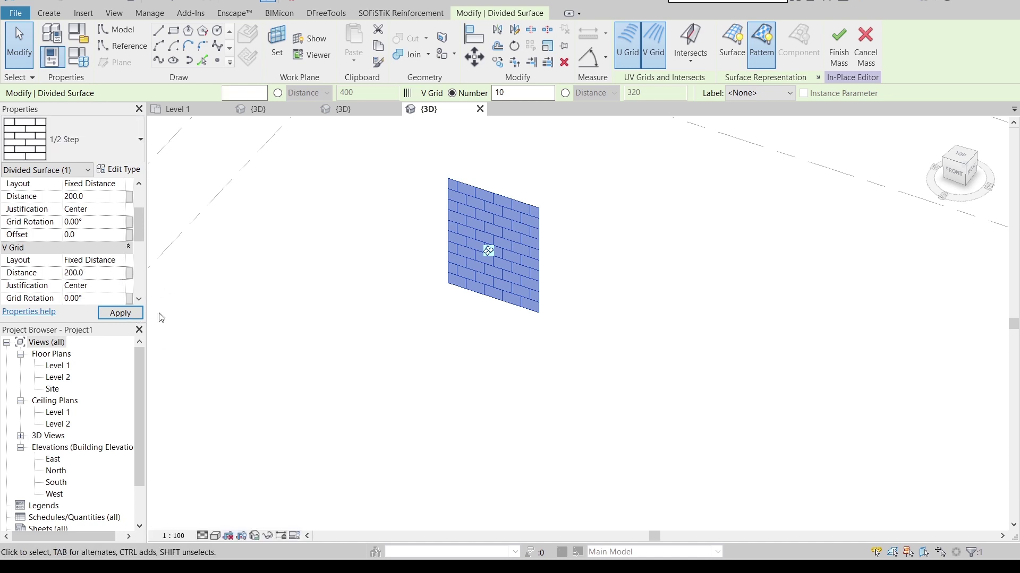
Assign the Family5 panel under the 1/2 Step pattern to the divided surface.
{"action": "scroll", "coordinate": [359, 339], "scroll_direction": "up", "scroll_amount": 2}
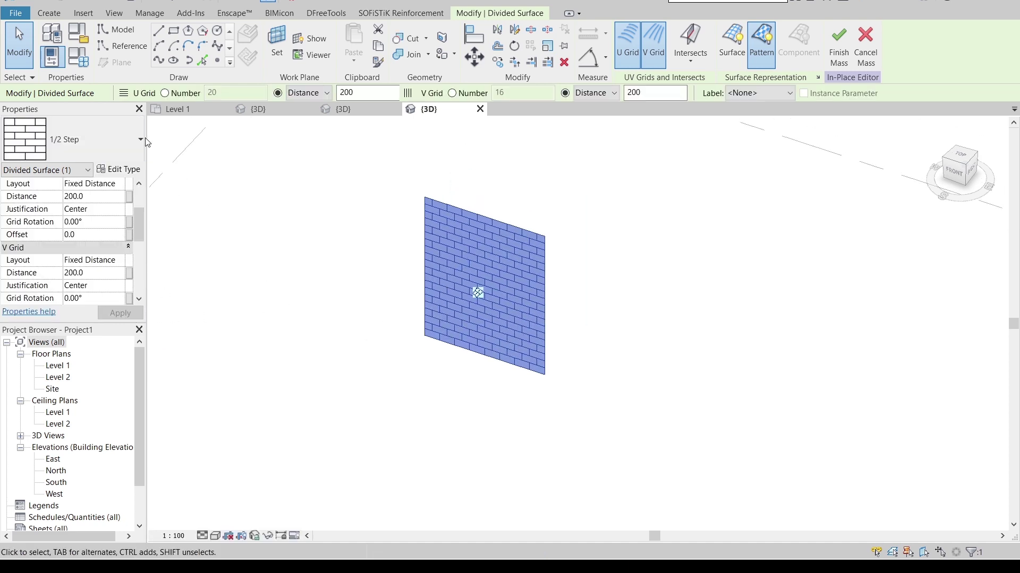
{"action": "left_click", "coordinate": [139, 139]}
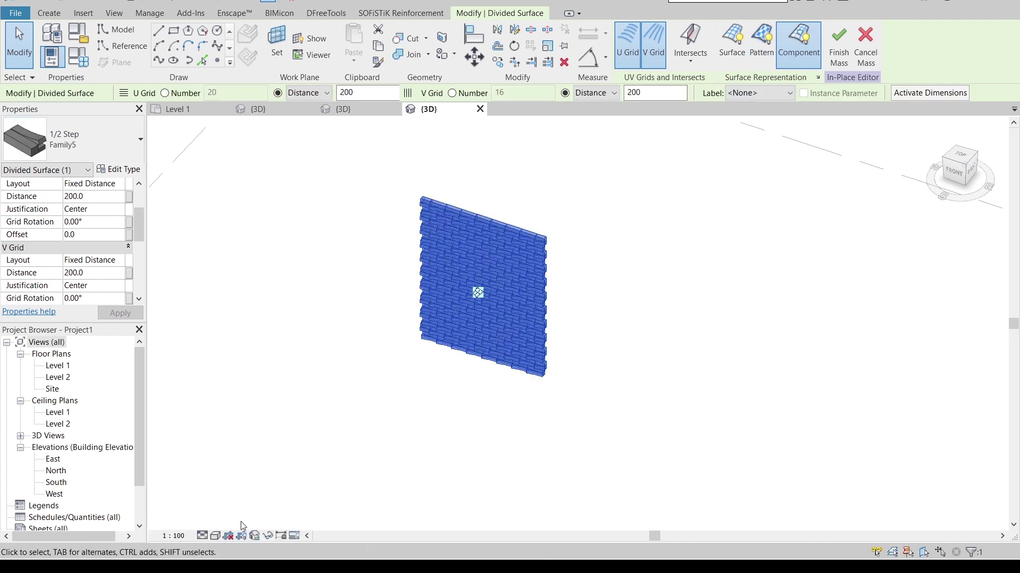
{"action": "left_click", "coordinate": [213, 537]}
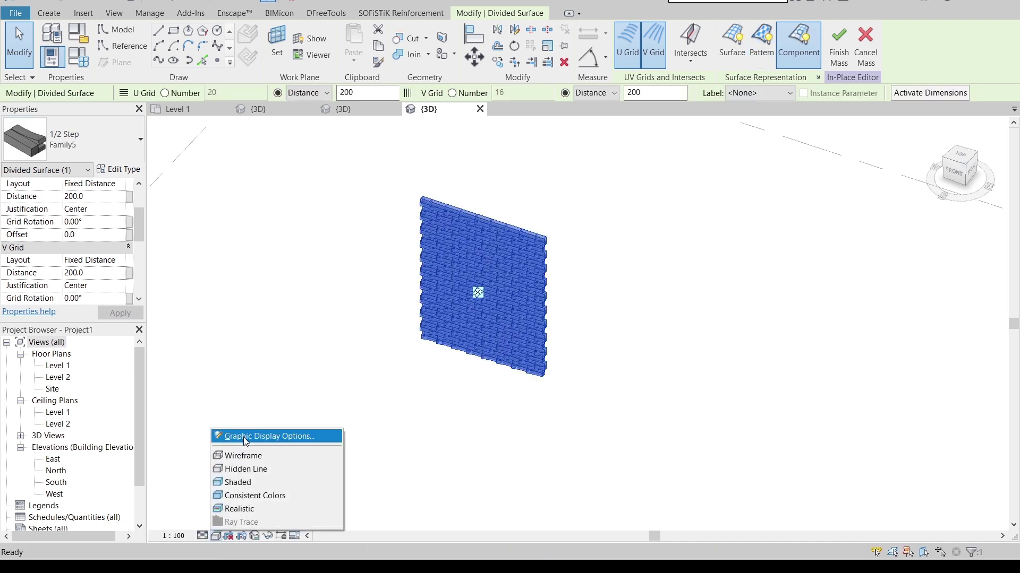
{"action": "left_click", "coordinate": [266, 435]}
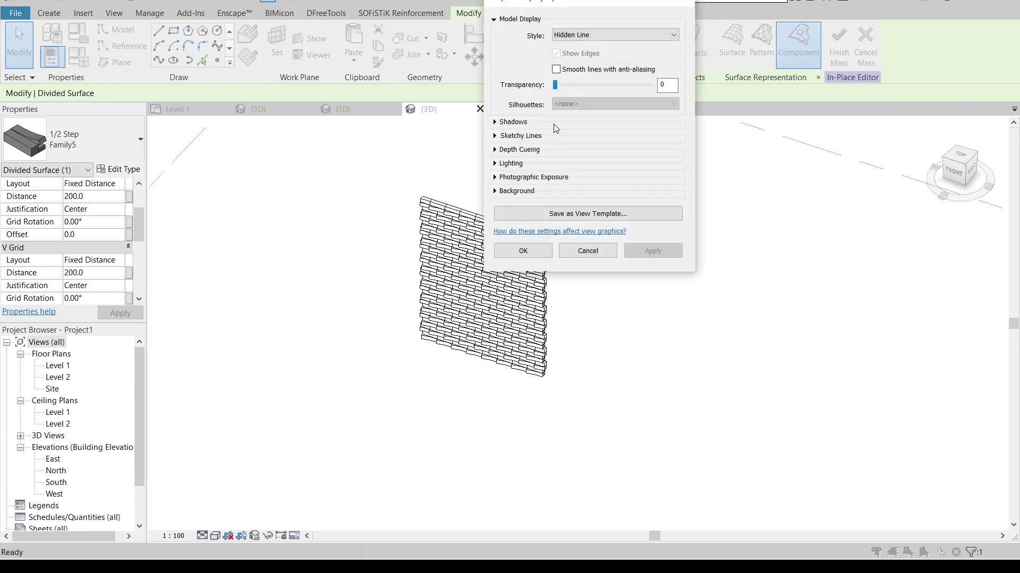
{"action": "left_click", "coordinate": [495, 123]}
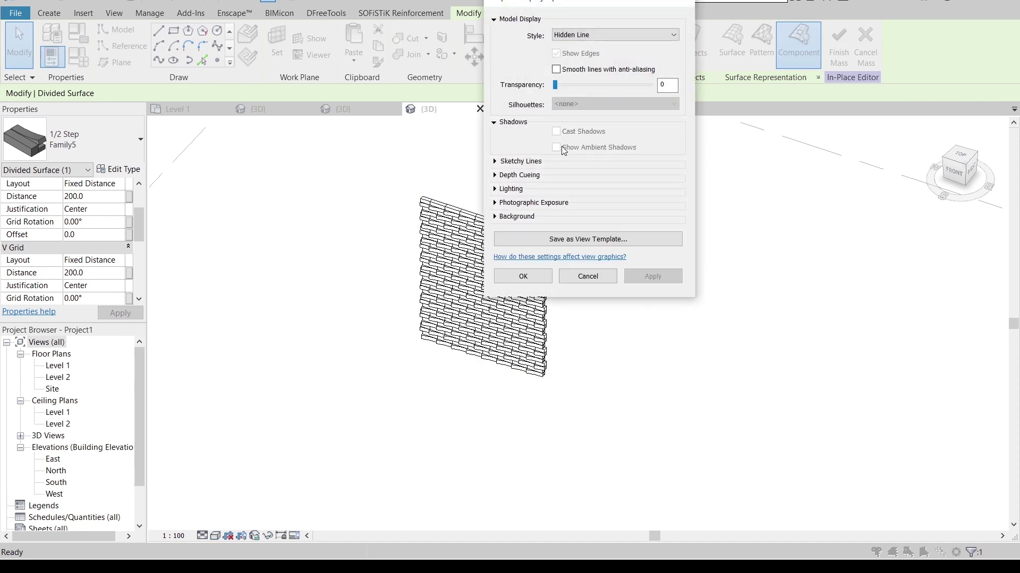
{"action": "left_click_drag", "start_coordinate": [650, 1], "coordinate": [524, 106]}
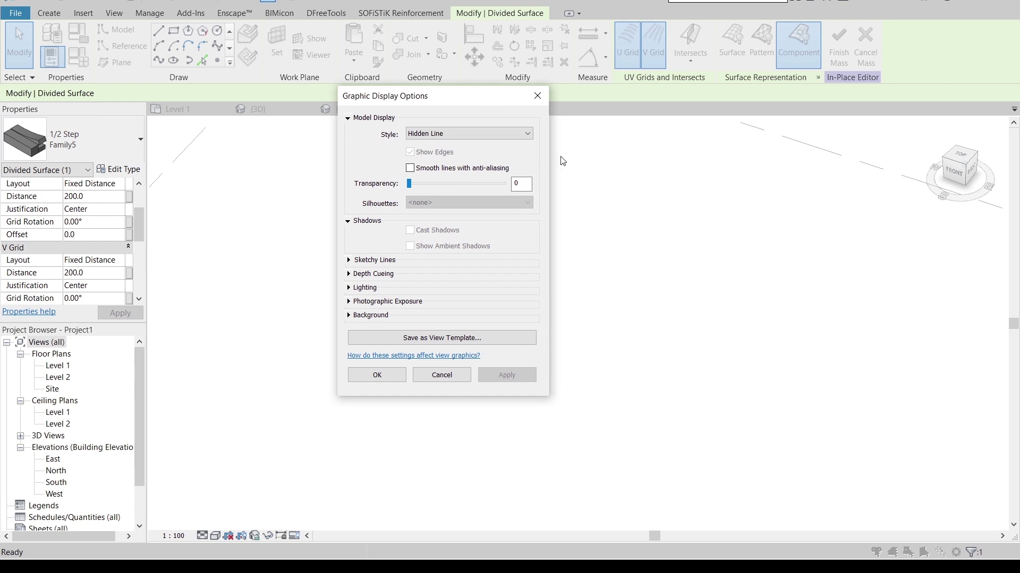
{"action": "left_click", "coordinate": [537, 96]}
{"action": "key", "text": "Escape"}
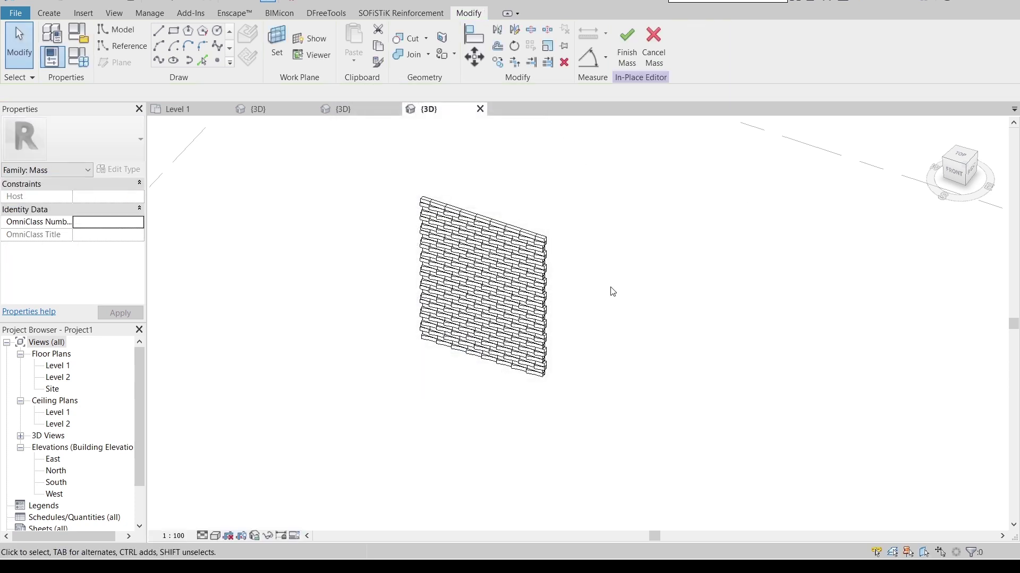
Finish the in-place mass and turn on ambient shadows in the 3D view's graphic display options.
{"action": "left_click", "coordinate": [626, 53]}
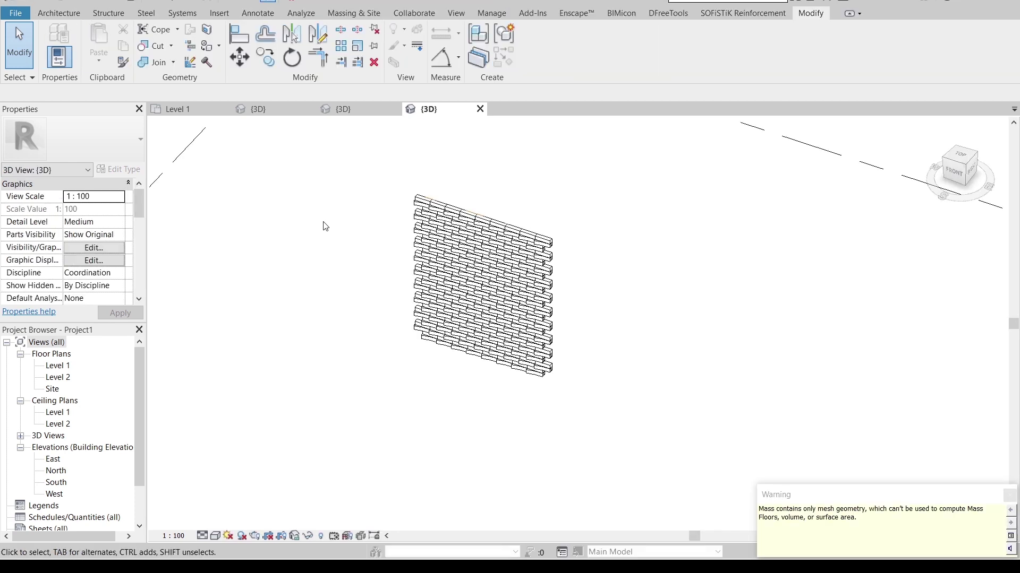
{"action": "left_click", "coordinate": [217, 535]}
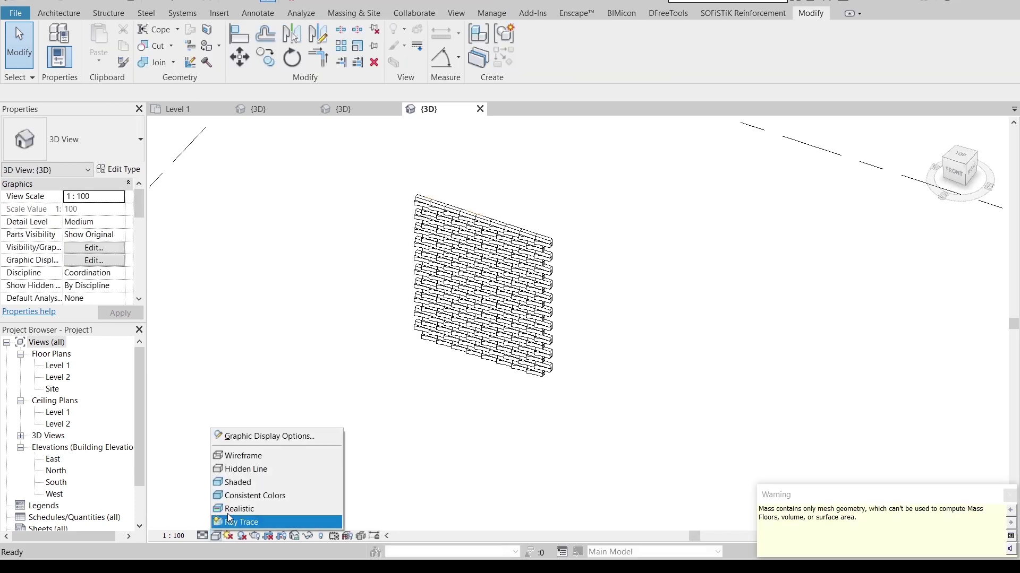
{"action": "left_click", "coordinate": [247, 440]}
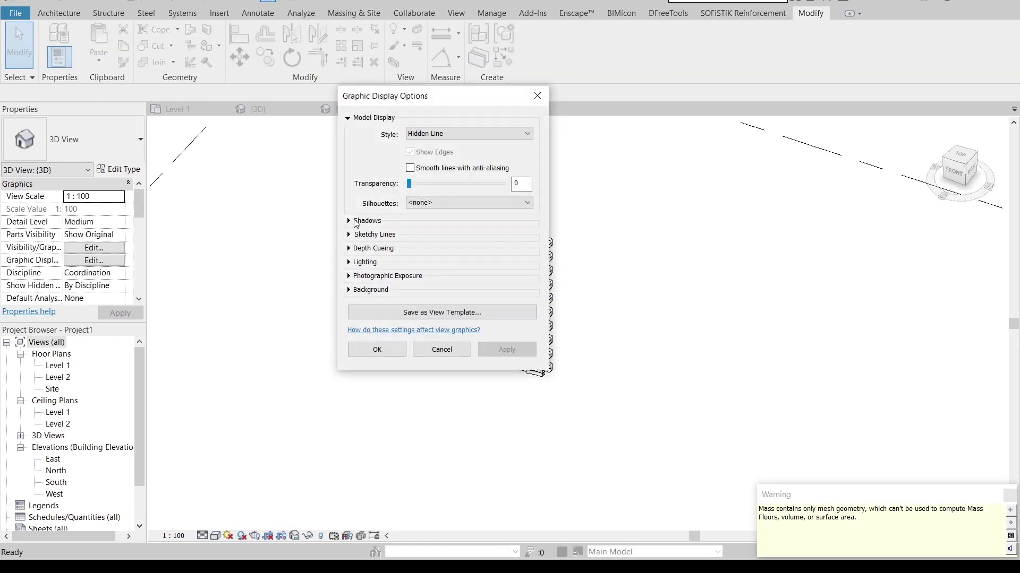
{"action": "left_click", "coordinate": [347, 221]}
{"action": "left_click", "coordinate": [410, 246]}
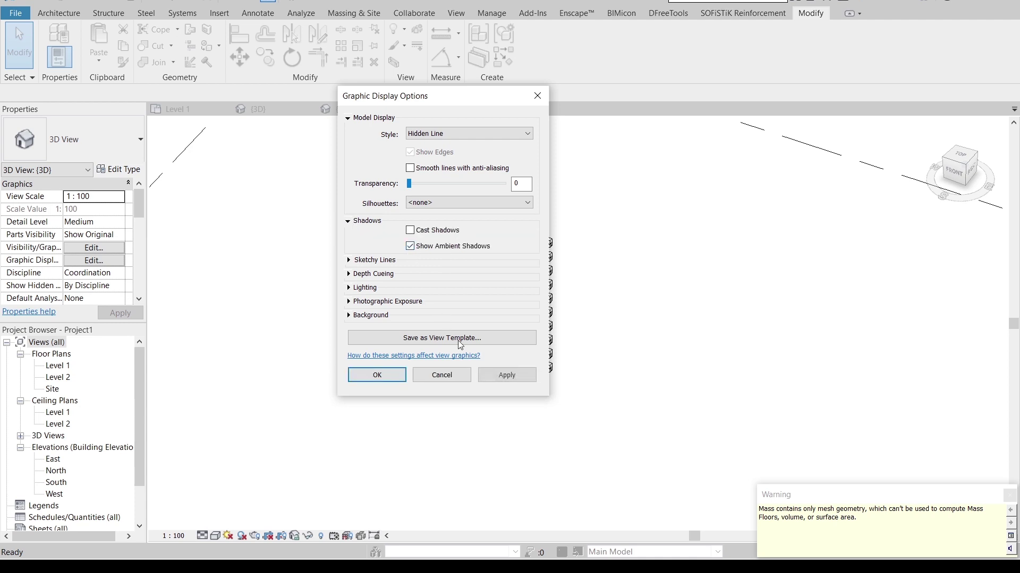
{"action": "left_click", "coordinate": [482, 374]}
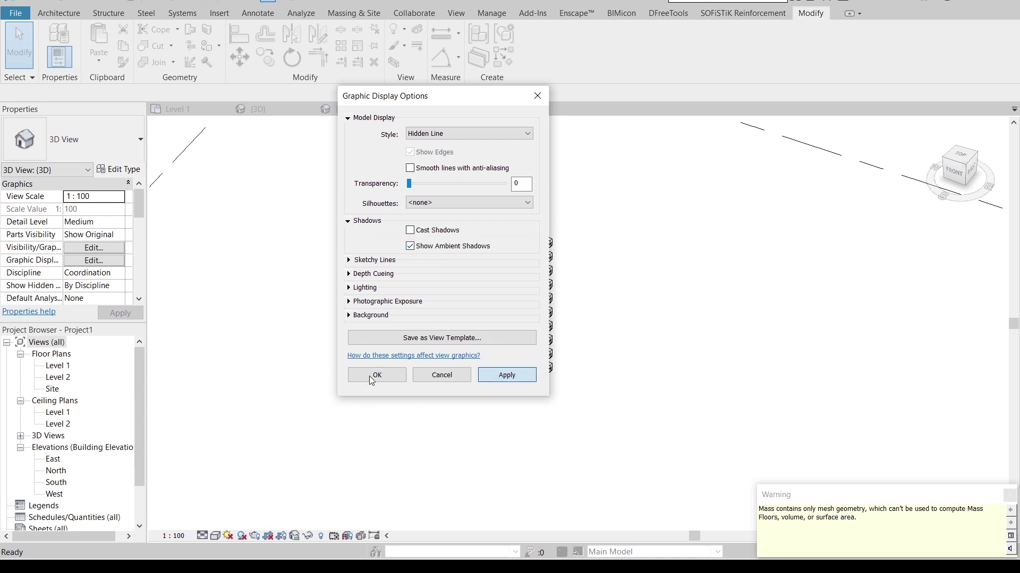
Set the 3D view's model display style to Realistic with a Gradient background and accept the display options.
{"action": "left_click", "coordinate": [348, 316]}
{"action": "left_click", "coordinate": [433, 334]}
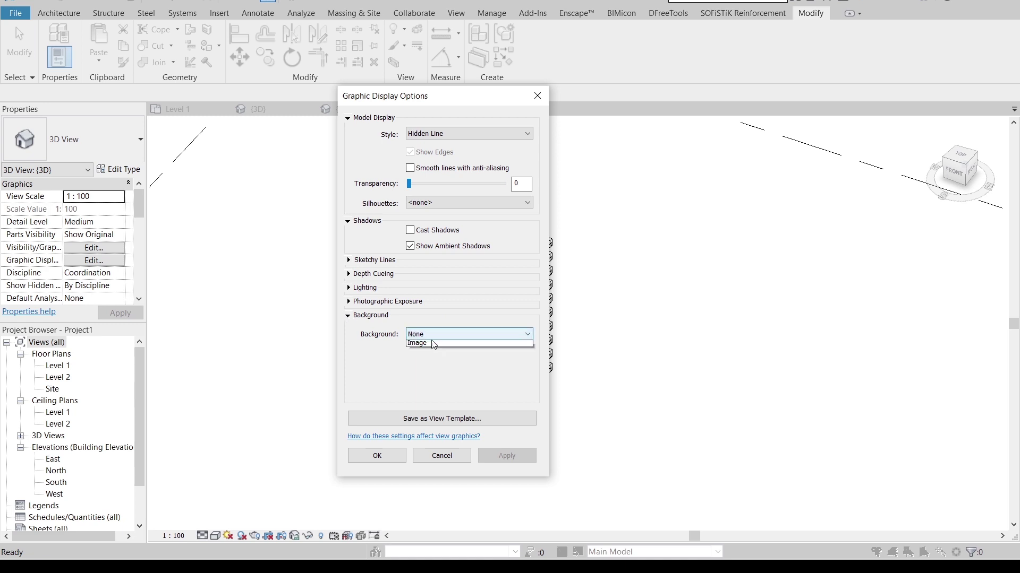
{"action": "left_click", "coordinate": [433, 363]}
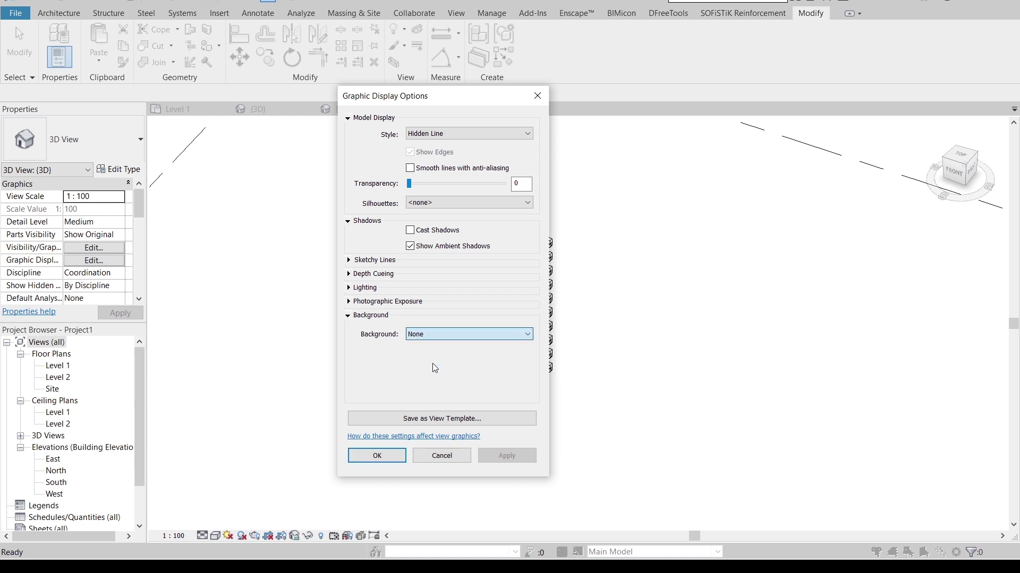
{"action": "left_click", "coordinate": [450, 135]}
{"action": "left_click", "coordinate": [442, 179]}
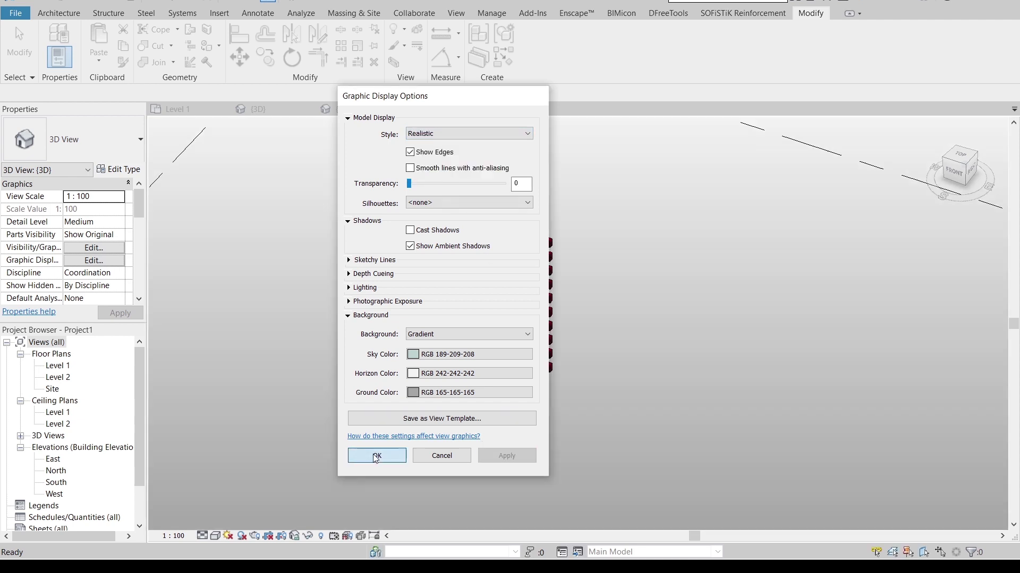
{"action": "left_click", "coordinate": [354, 455]}
Examine the finished brick wall from several angles, checking the brick faces, staggered side edges and overall pattern.
{"action": "mouse_move", "coordinate": [503, 361]}
{"action": "middle_mouse_down", "text": "shift"}
{"action": "mouse_move", "coordinate": [505, 476]}
{"action": "mouse_move", "coordinate": [584, 377]}
{"action": "middle_mouse_up", "text": "shift"}
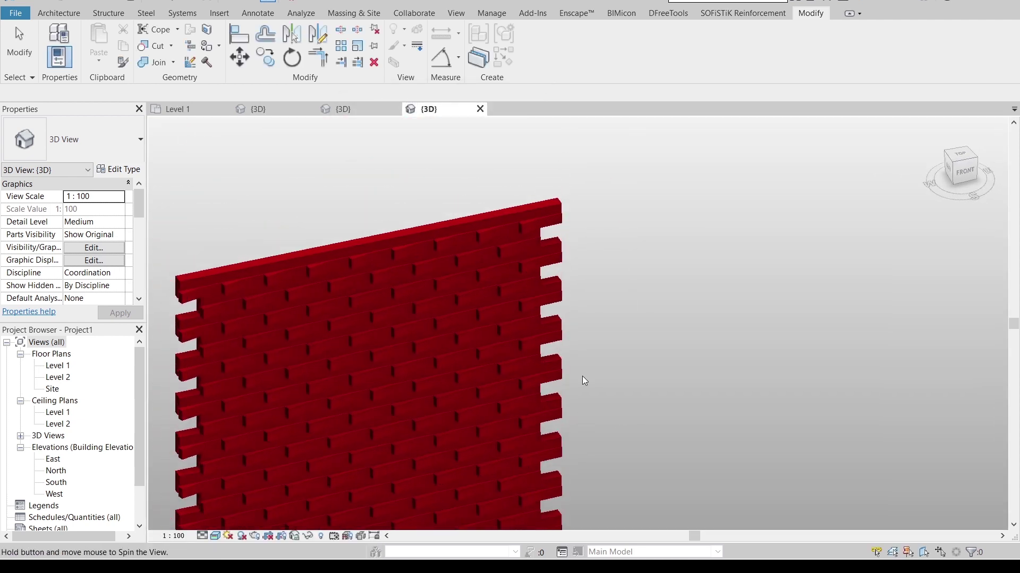
{"action": "mouse_move", "coordinate": [655, 303]}
{"action": "middle_mouse_down", "text": "shift"}
{"action": "mouse_move", "coordinate": [658, 345]}
{"action": "mouse_move", "coordinate": [705, 250]}
{"action": "middle_mouse_up", "text": "shift"}
{"action": "scroll", "coordinate": [600, 293], "scroll_direction": "up", "scroll_amount": 6}
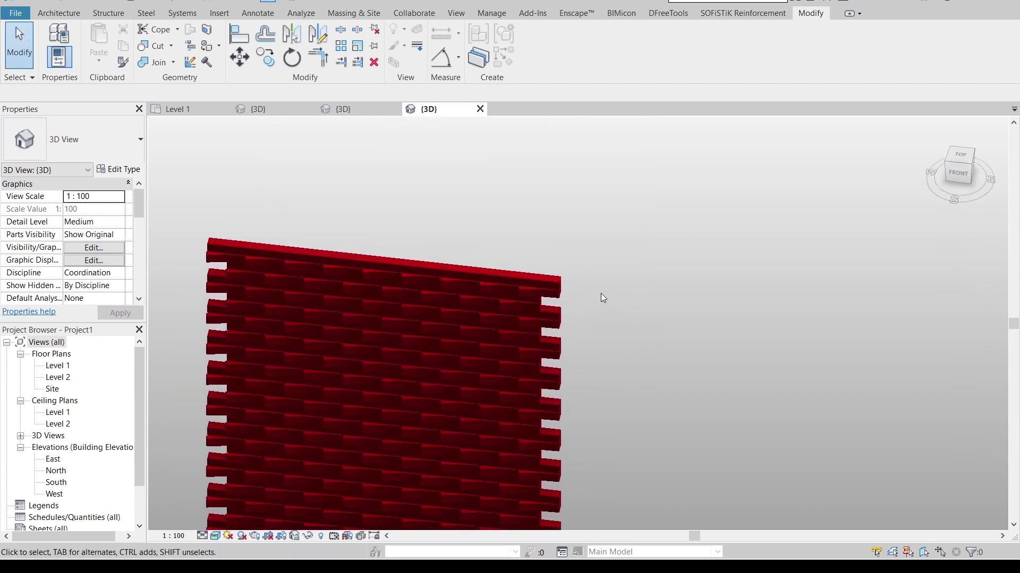
{"action": "middle_click_drag", "start_coordinate": [475, 317], "coordinate": [716, 295]}
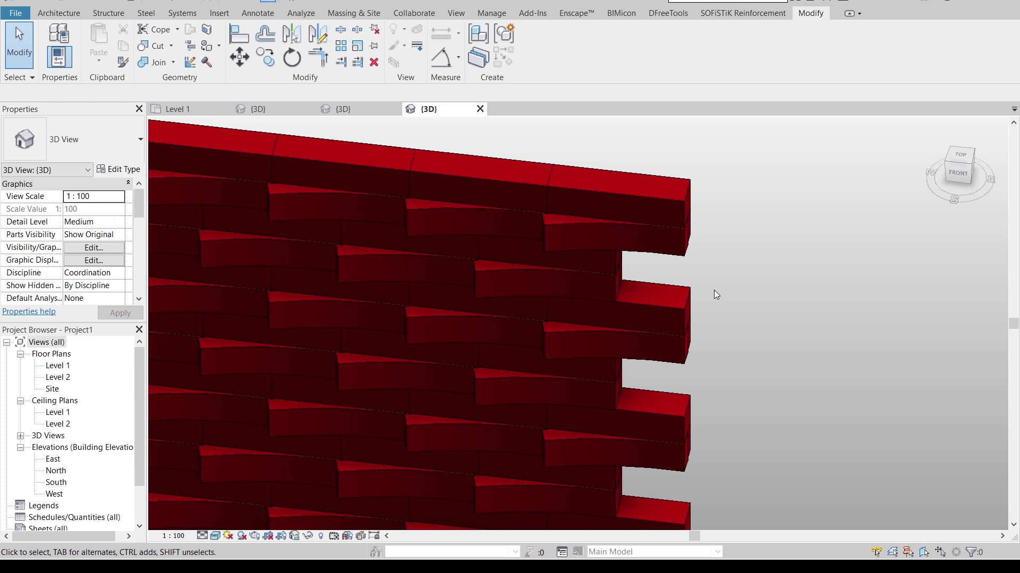
{"action": "scroll", "coordinate": [728, 255], "scroll_direction": "down", "scroll_amount": 5}
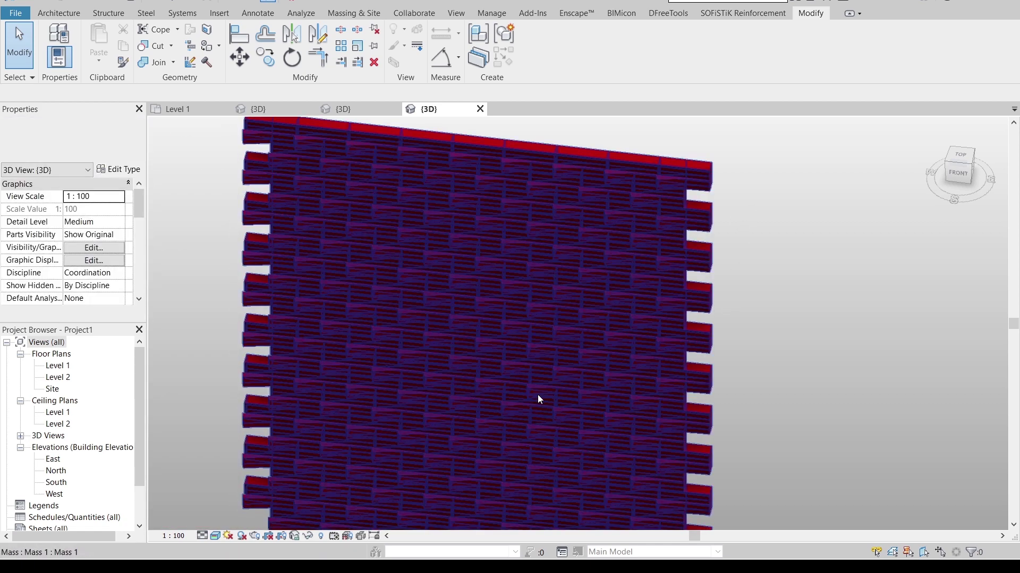
{"action": "mouse_move", "coordinate": [539, 334]}
{"action": "middle_mouse_down"}
{"action": "mouse_move", "coordinate": [415, 388]}
{"action": "mouse_move", "coordinate": [373, 440]}
{"action": "mouse_move", "coordinate": [321, 448]}
{"action": "mouse_move", "coordinate": [282, 289]}
{"action": "middle_mouse_up"}
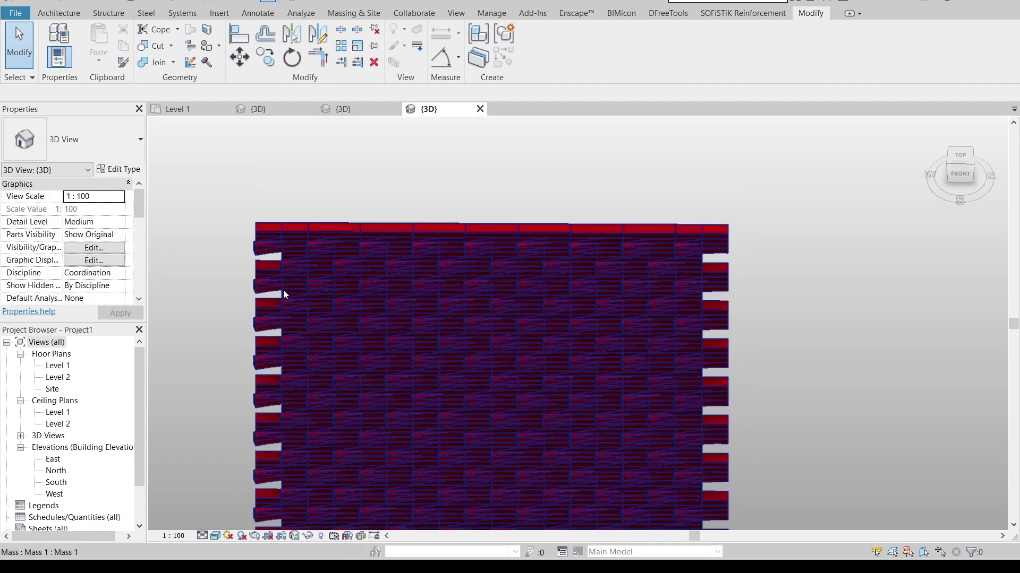
{"action": "scroll", "coordinate": [737, 229], "scroll_direction": "down", "scroll_amount": 1}
{"action": "middle_click_drag", "start_coordinate": [737, 230], "coordinate": [709, 189]}
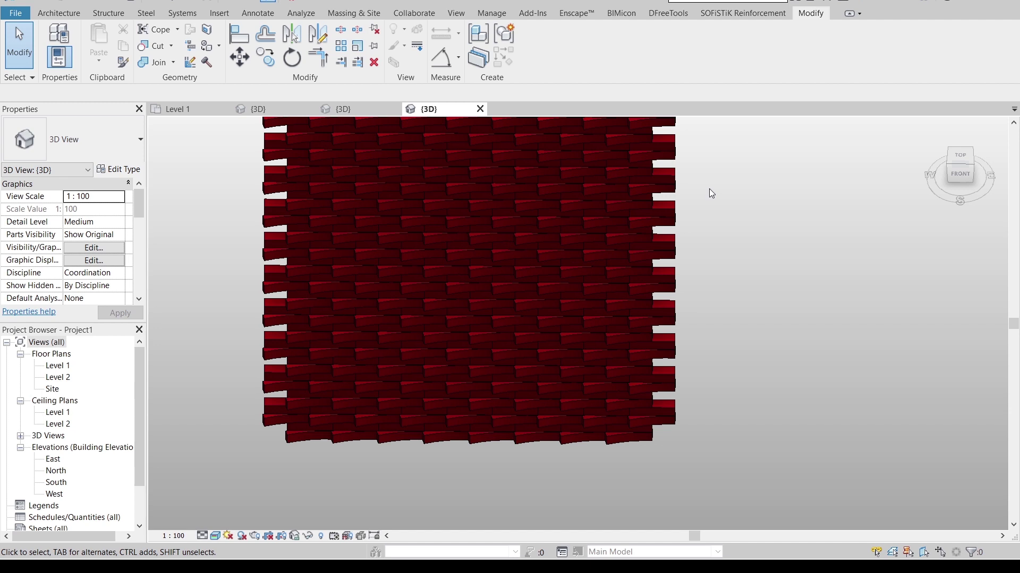
{"action": "scroll", "coordinate": [711, 193], "scroll_direction": "down", "scroll_amount": 3}
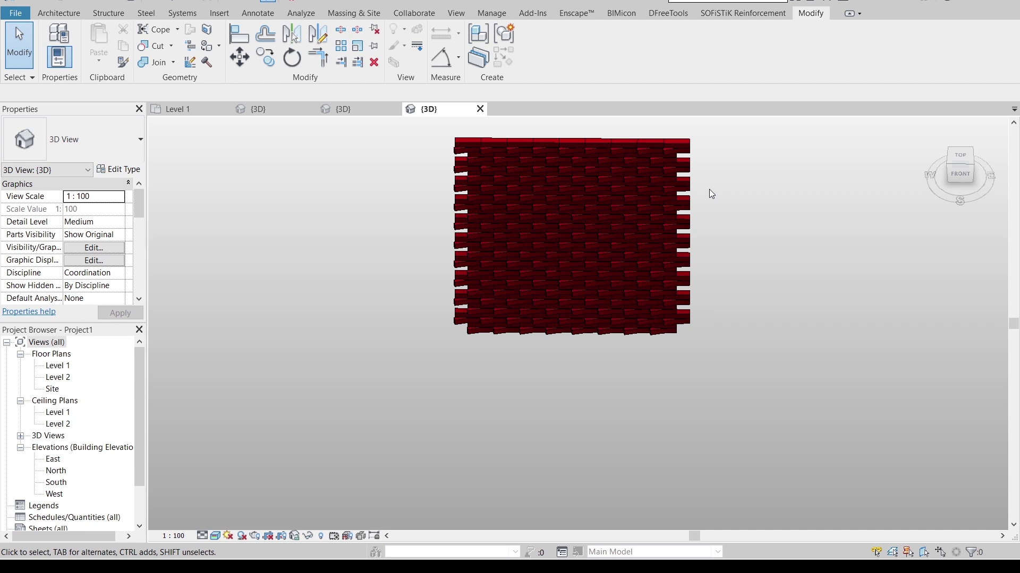
{"action": "middle_click_drag", "start_coordinate": [710, 193], "coordinate": [737, 310]}
{"action": "scroll", "coordinate": [589, 293], "scroll_direction": "up", "scroll_amount": 3}
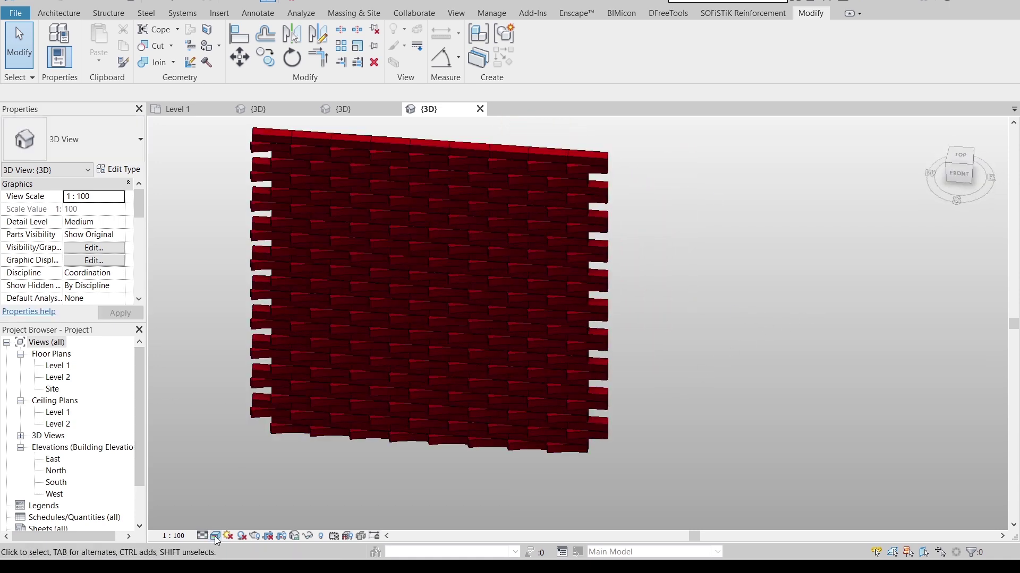
Switch the 3D view's visual style to Hidden Line and inspect the brick pattern up close.
{"action": "left_click", "coordinate": [214, 535]}
{"action": "left_click", "coordinate": [246, 469]}
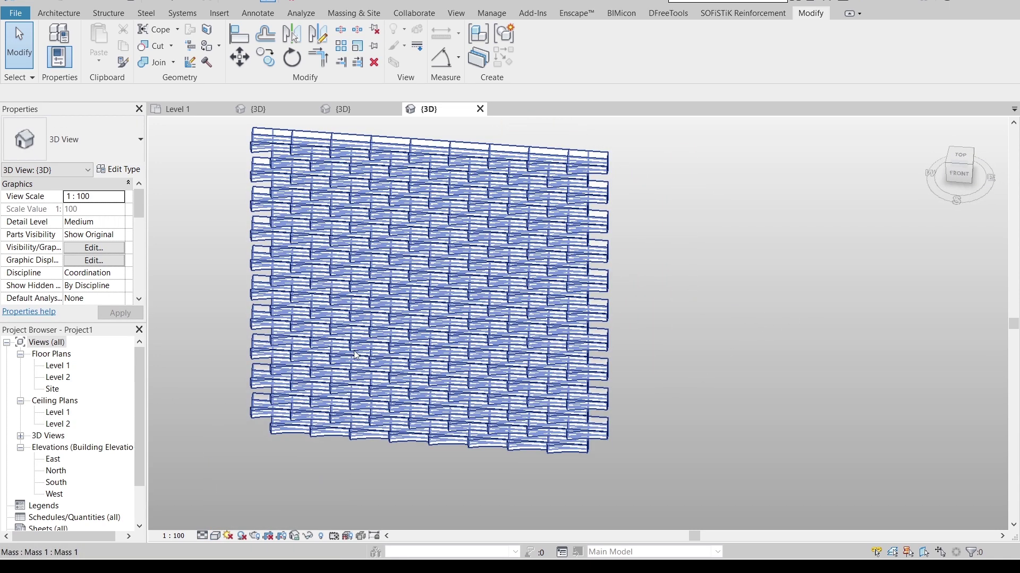
{"action": "scroll", "coordinate": [352, 351], "scroll_direction": "up", "scroll_amount": 2}
Return the 3D view to the Realistic visual style and view the brick wall from another angle.
{"action": "left_click", "coordinate": [214, 535]}
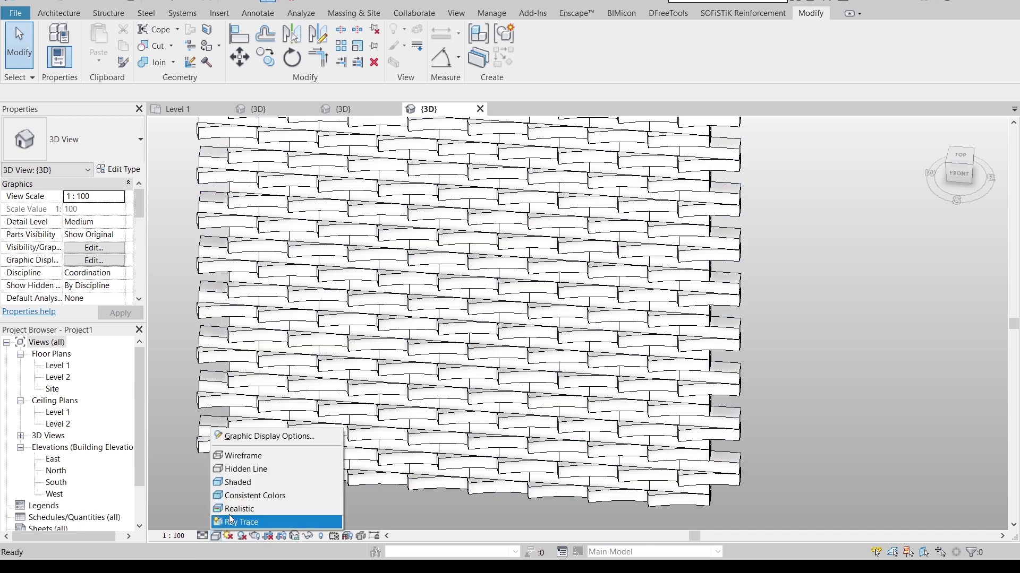
{"action": "left_click", "coordinate": [250, 508]}
{"action": "scroll", "coordinate": [332, 441], "scroll_direction": "down", "scroll_amount": 2}
{"action": "middle_click_drag", "start_coordinate": [371, 464], "coordinate": [770, 241], "text": "shift"}
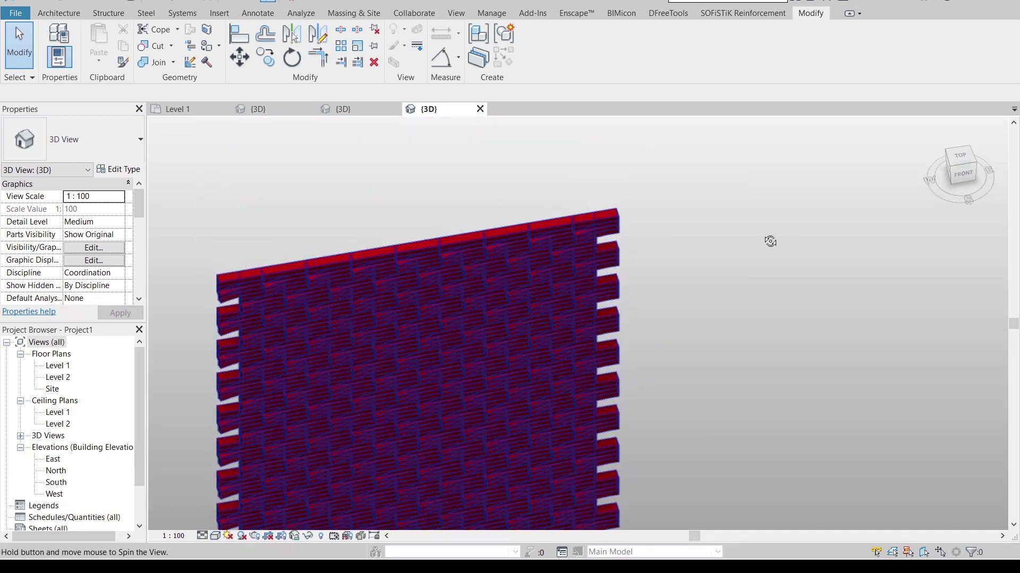